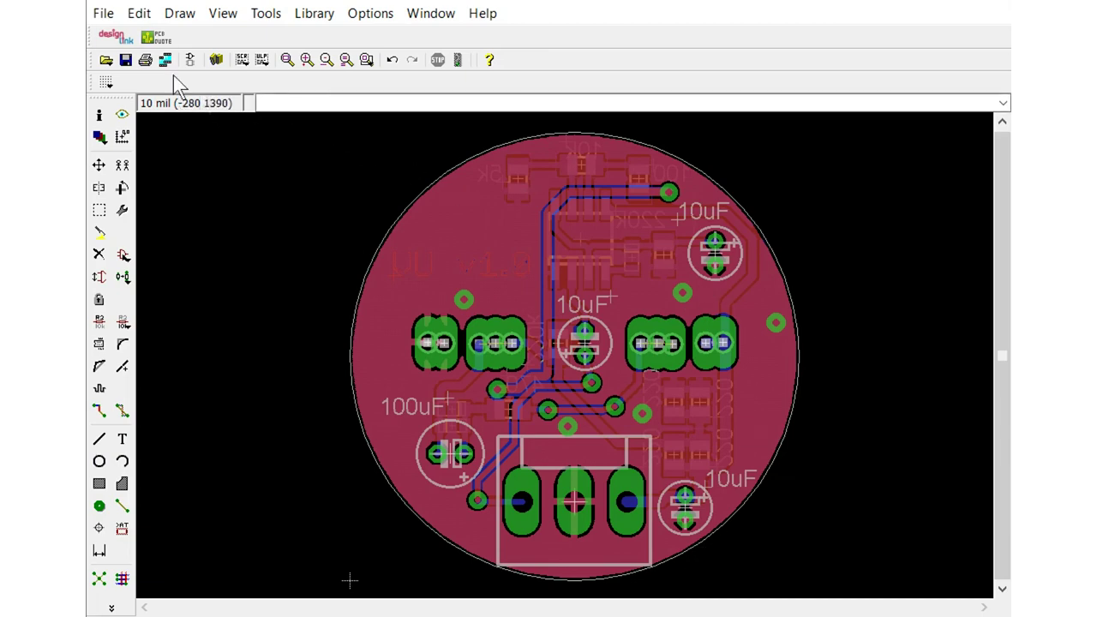
# - Open EAGLE's File menu from the VU meter's board layout
pyautogui.click(101, 12)
# - Open the CAM Processor and load the gerb274x.cam job
pyautogui.click(203, 224)
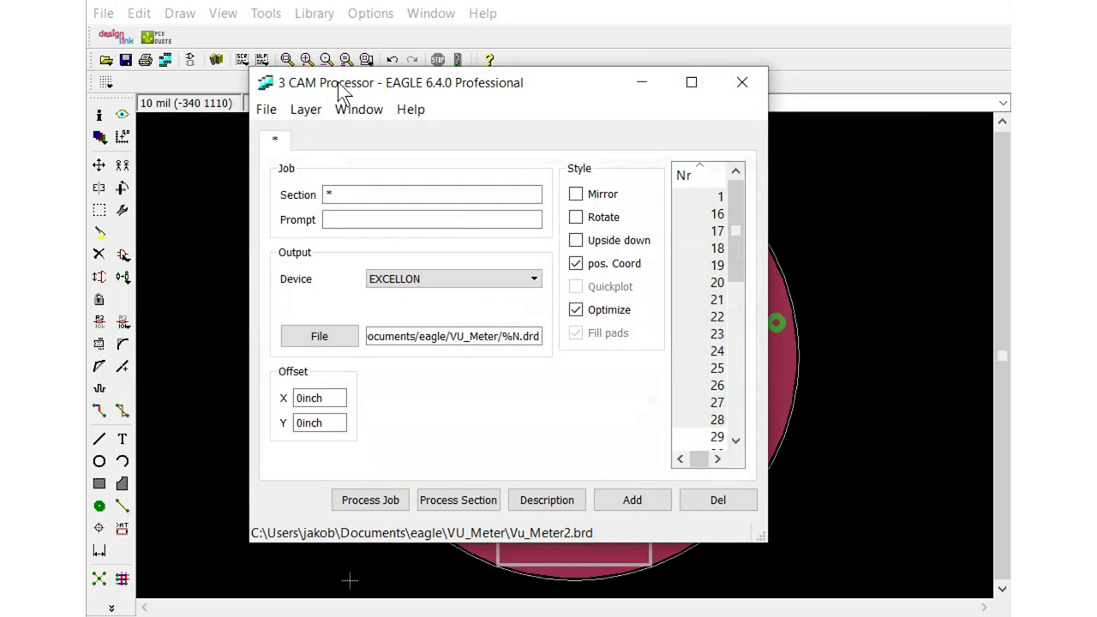
pyautogui.click(267, 111)
pyautogui.moveTo(296, 136)
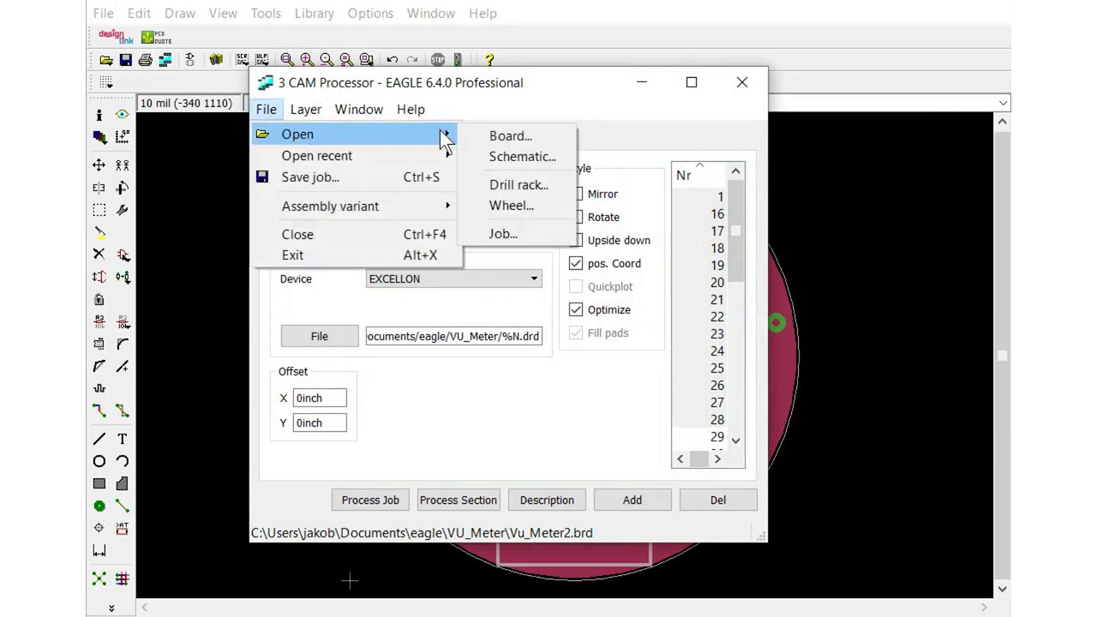
pyautogui.click(505, 234)
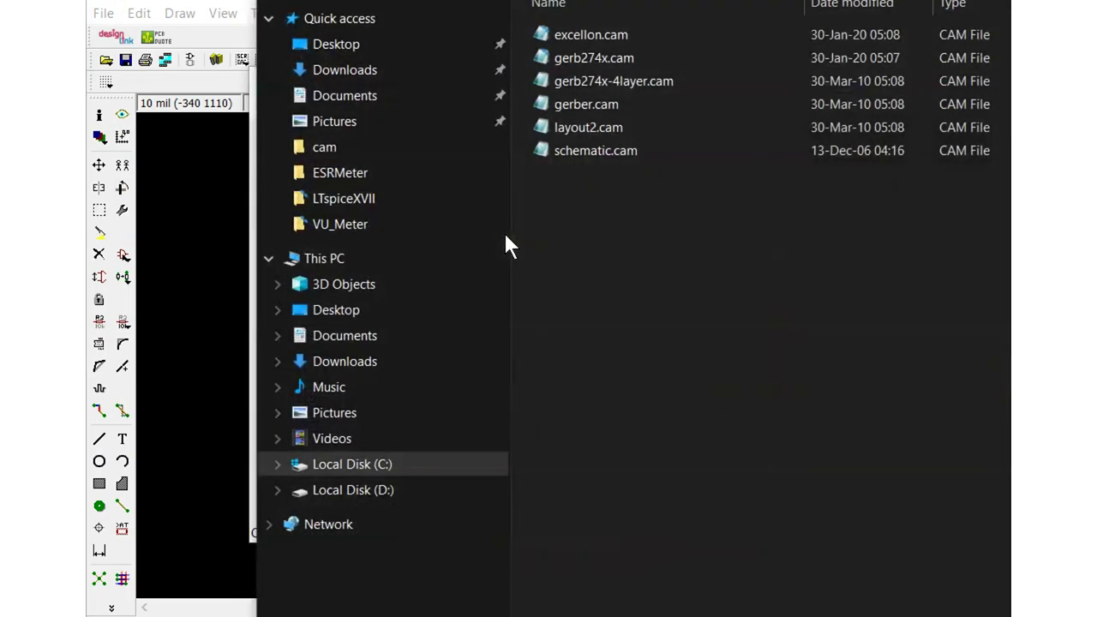
pyautogui.click(608, 58)
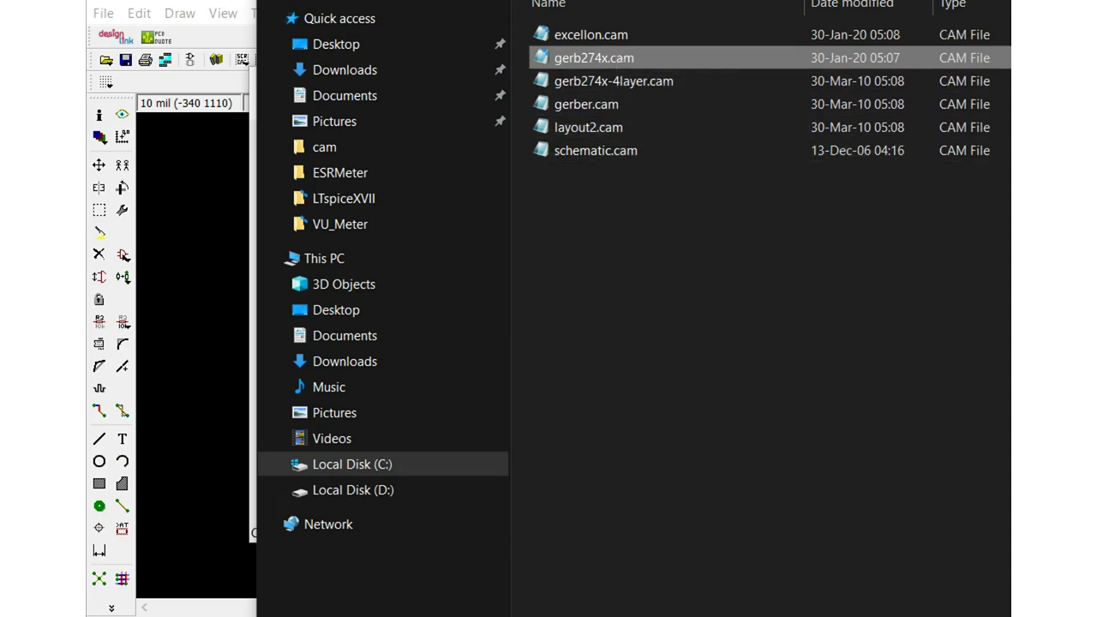
pyautogui.press('Return')
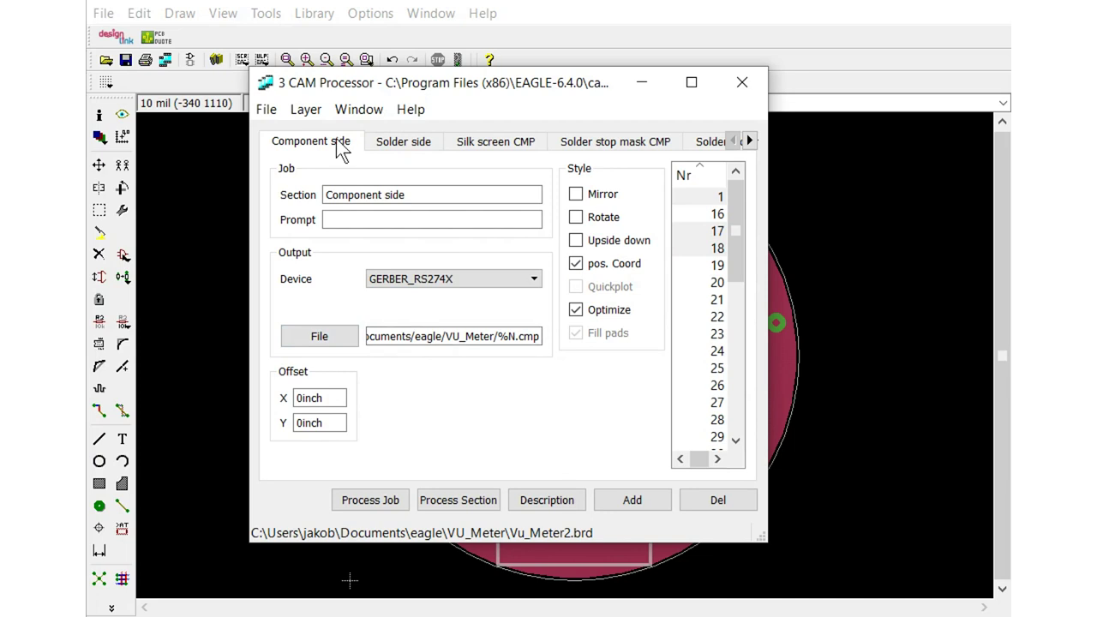
# - Review the Solder and Component side sections, then process the job to write the Gerbers
pyautogui.click(389, 145)
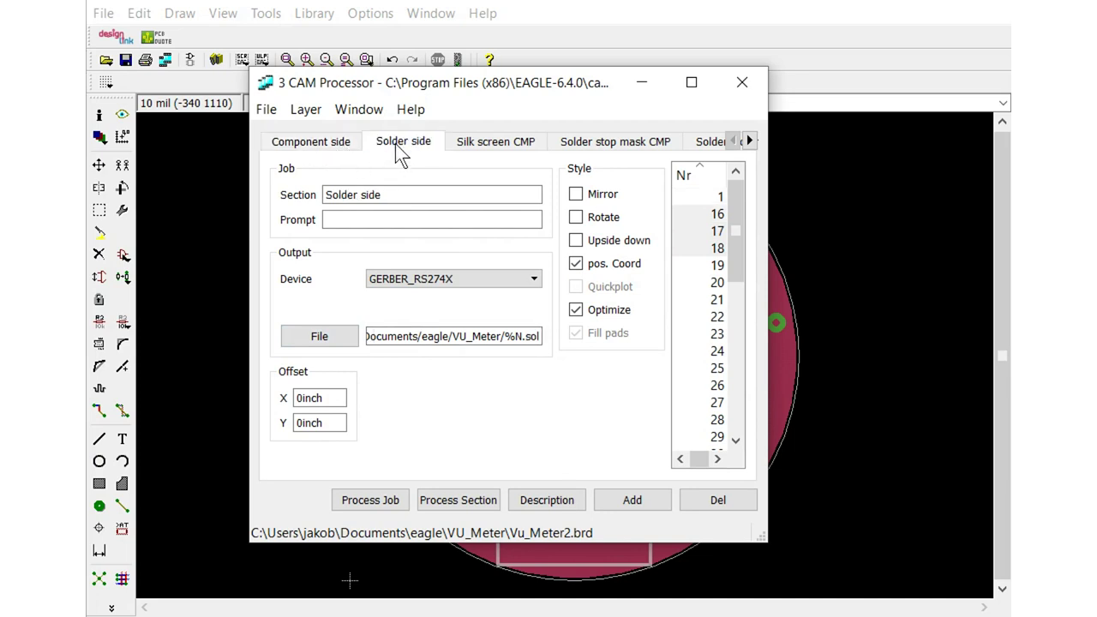
pyautogui.click(335, 147)
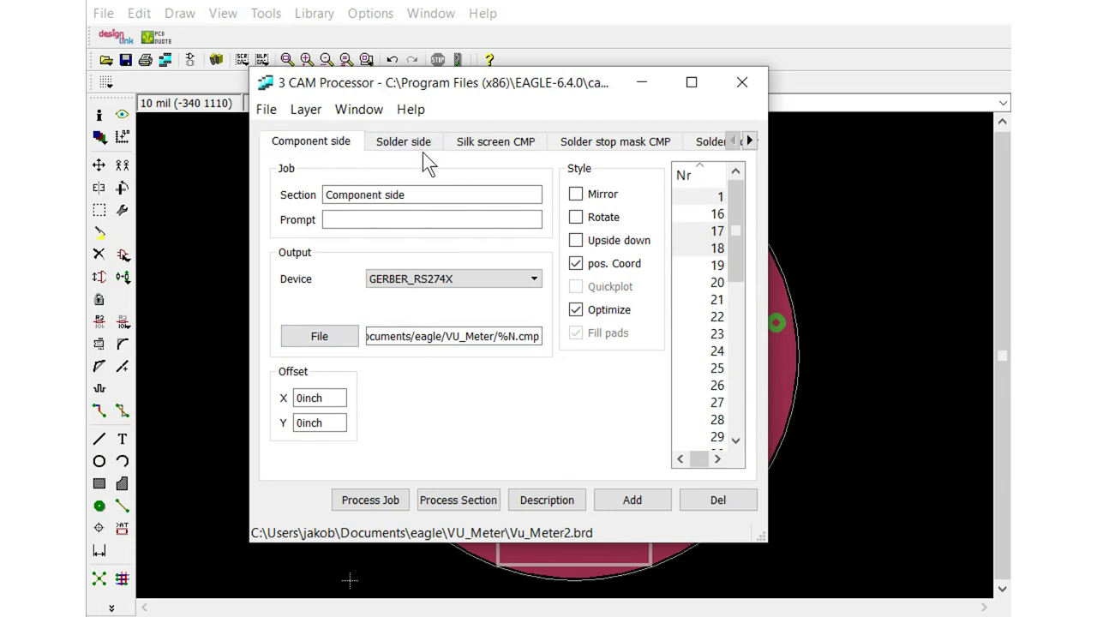
pyautogui.click(383, 500)
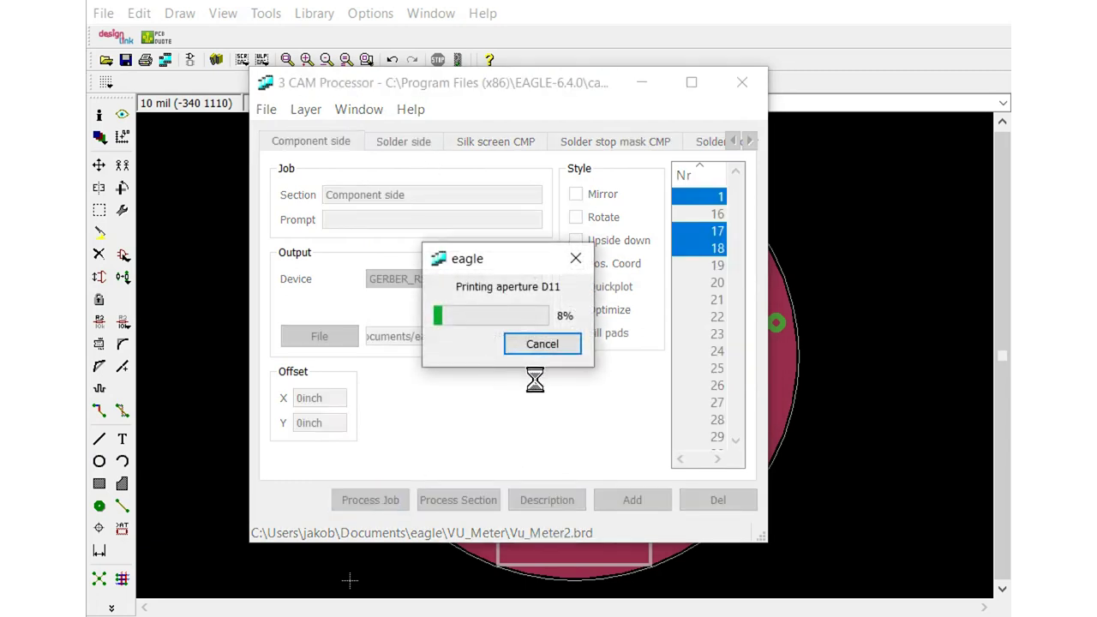
# - Load the excellon.cam job in the CAM Processor and process it to write the drill file
pyautogui.click(265, 109)
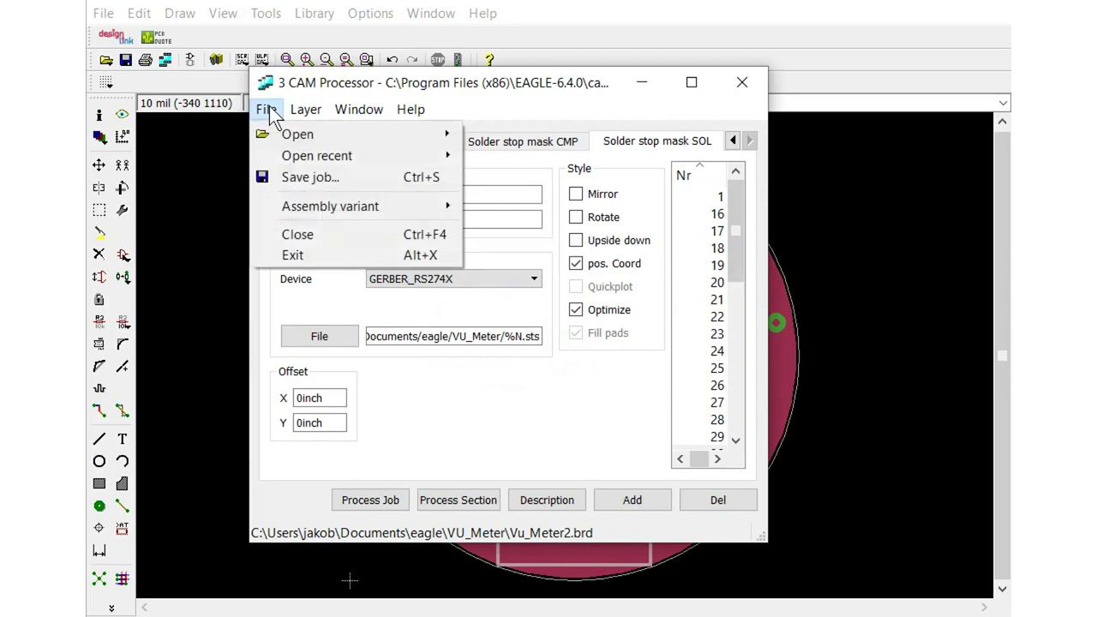
pyautogui.moveTo(283, 136)
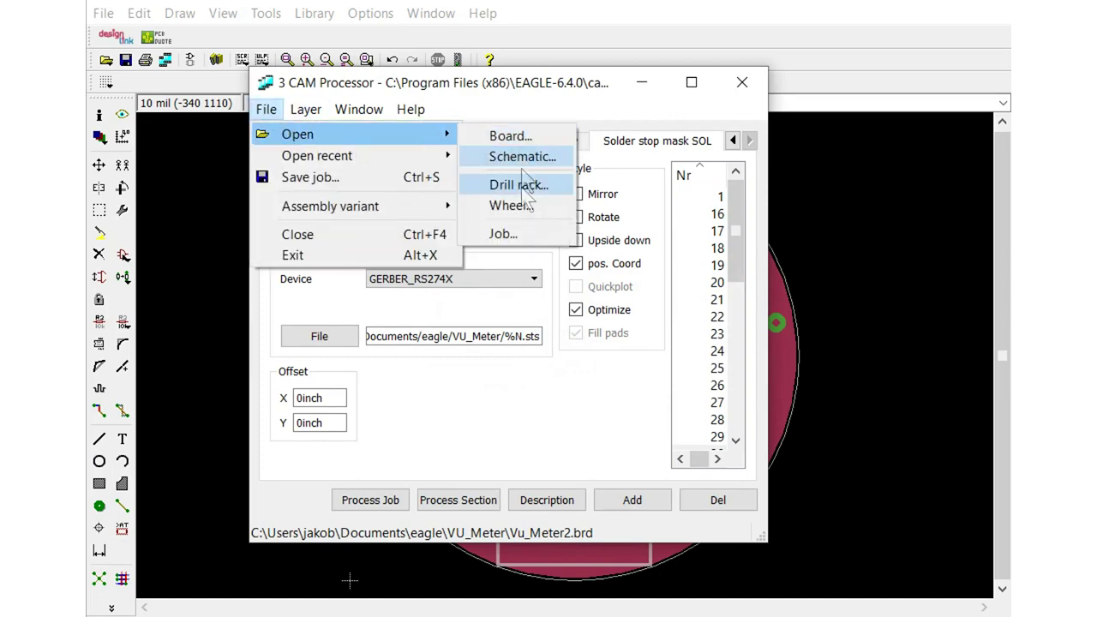
pyautogui.click(524, 234)
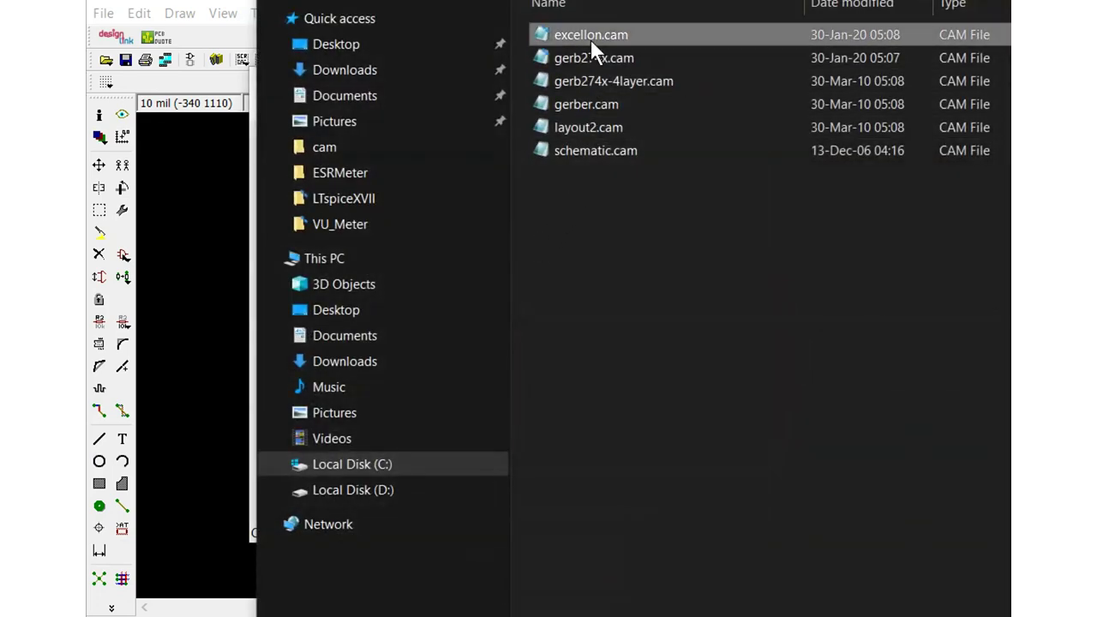
pyautogui.doubleClick(666, 27)
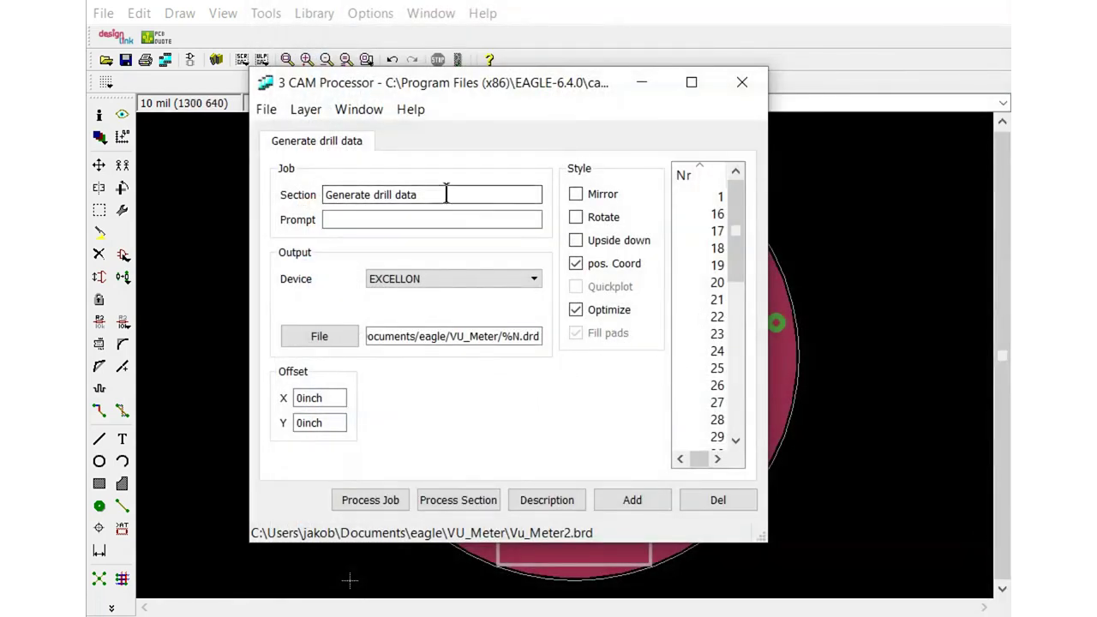
pyautogui.click(377, 500)
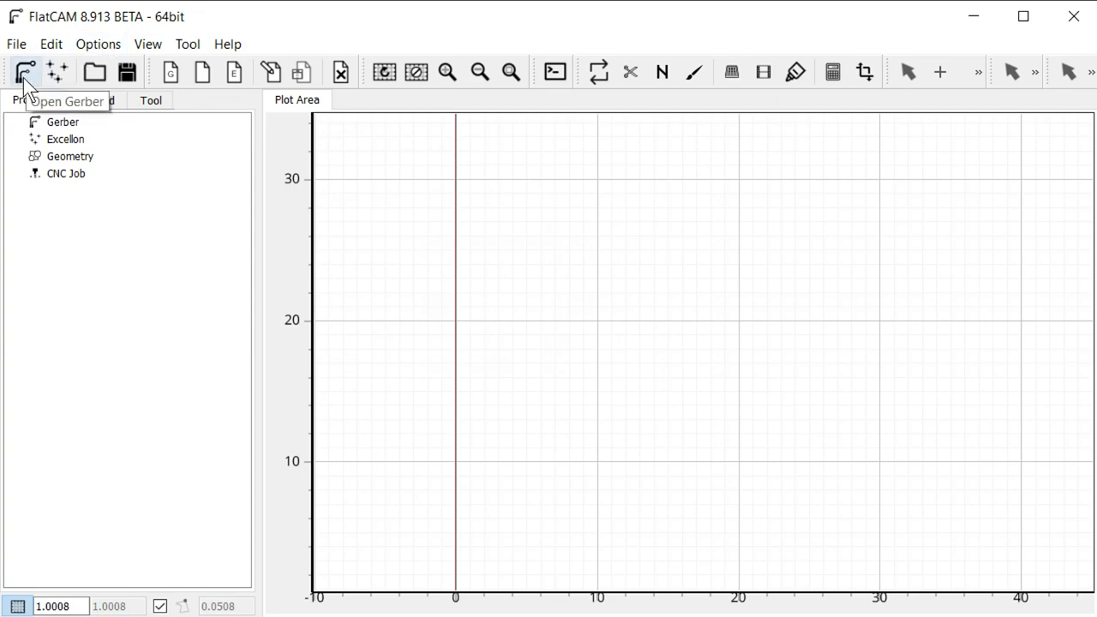
# - Open the copper Gerbers Vu_Meter2.cmp and Vu_Meter2.sol together in FlatCAM
pyautogui.click(24, 75)
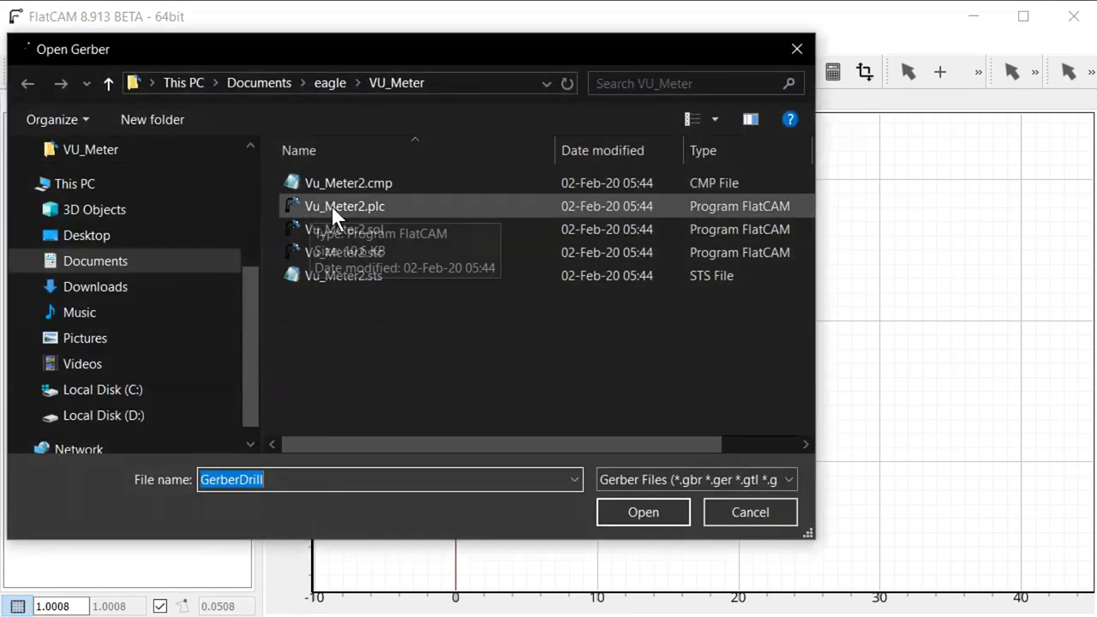
pyautogui.click(345, 183)
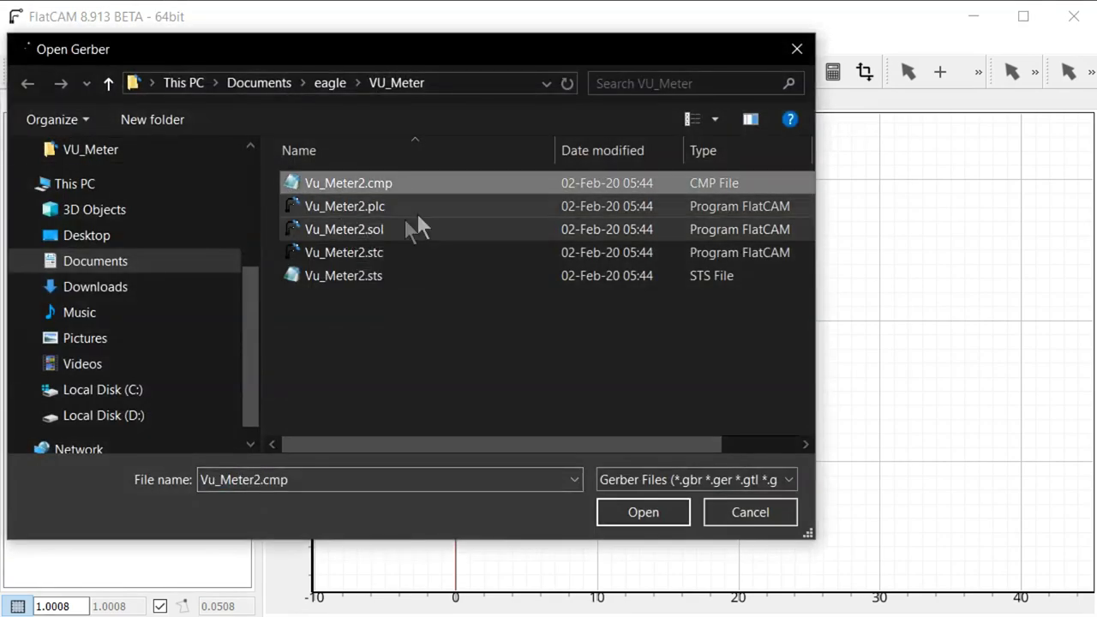
pyautogui.keyDown('ctrl'); pyautogui.click(386, 225); pyautogui.keyUp('ctrl')
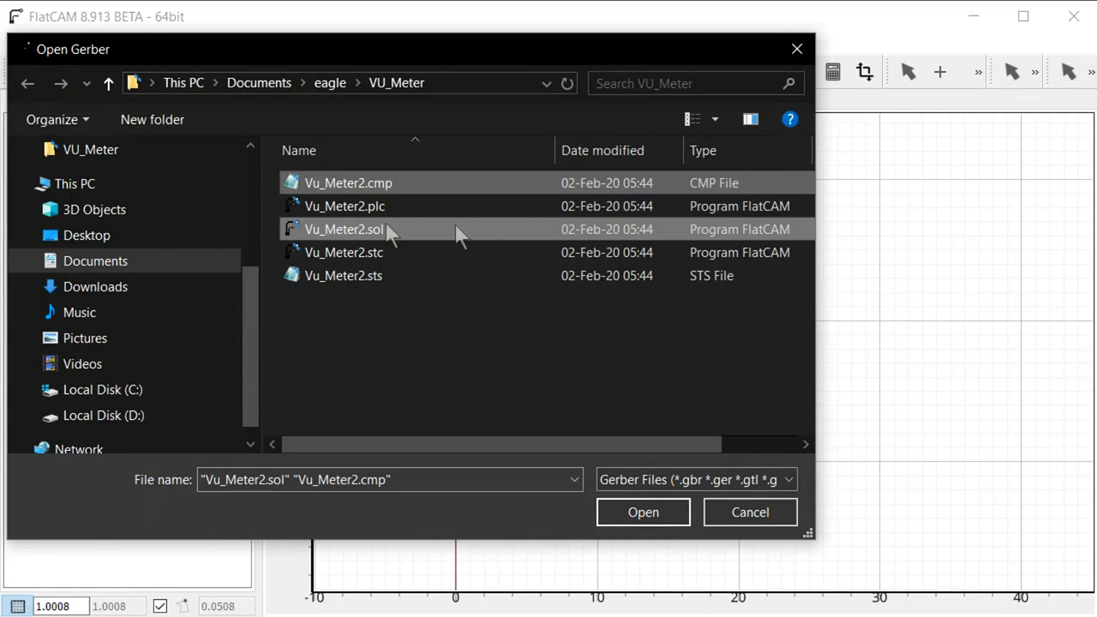
pyautogui.click(650, 509)
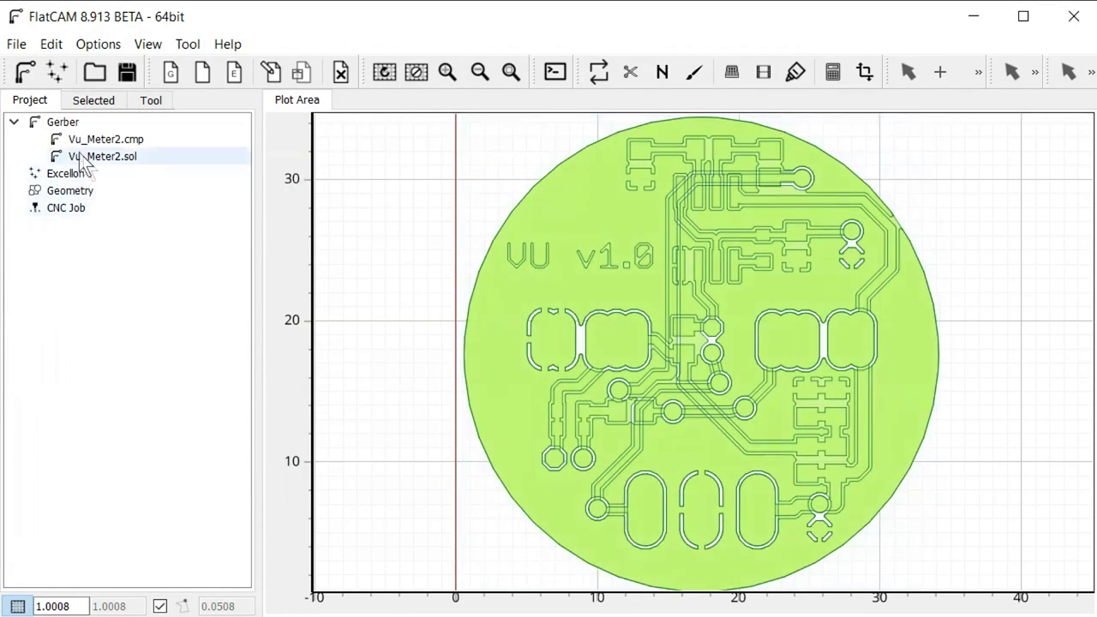
pyautogui.click(53, 71)
# - Select the drill file Vu_Meter2.drd in the Open Excellon dialog
pyautogui.click(372, 182)
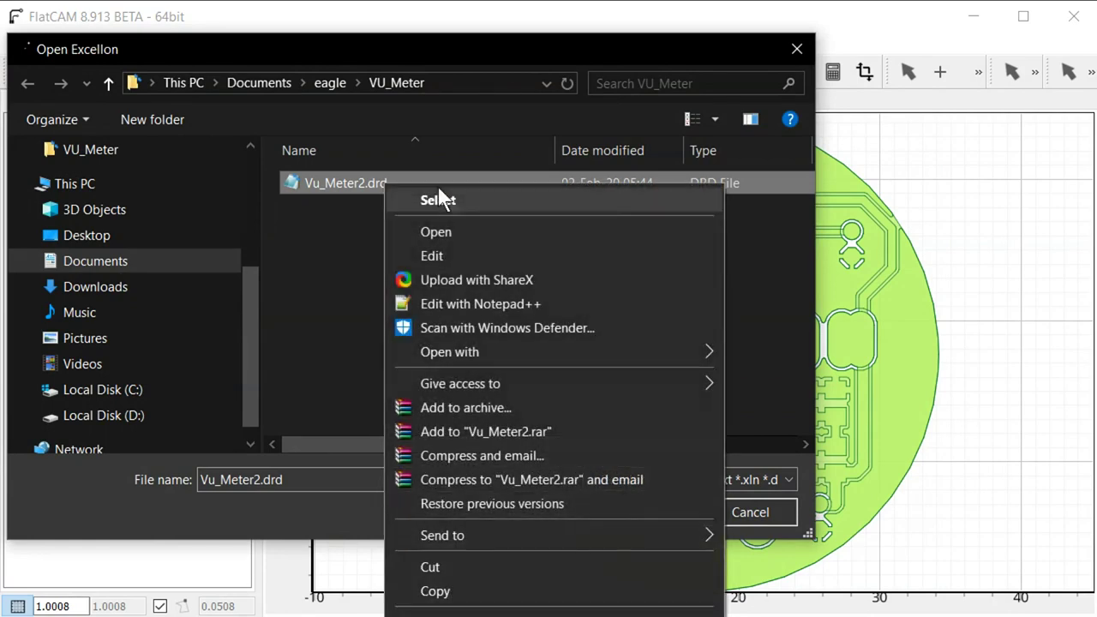
# - Edit Vu_Meter2.drd in Notepad, delete the leading % line before M48, and save it
pyautogui.click(480, 254)
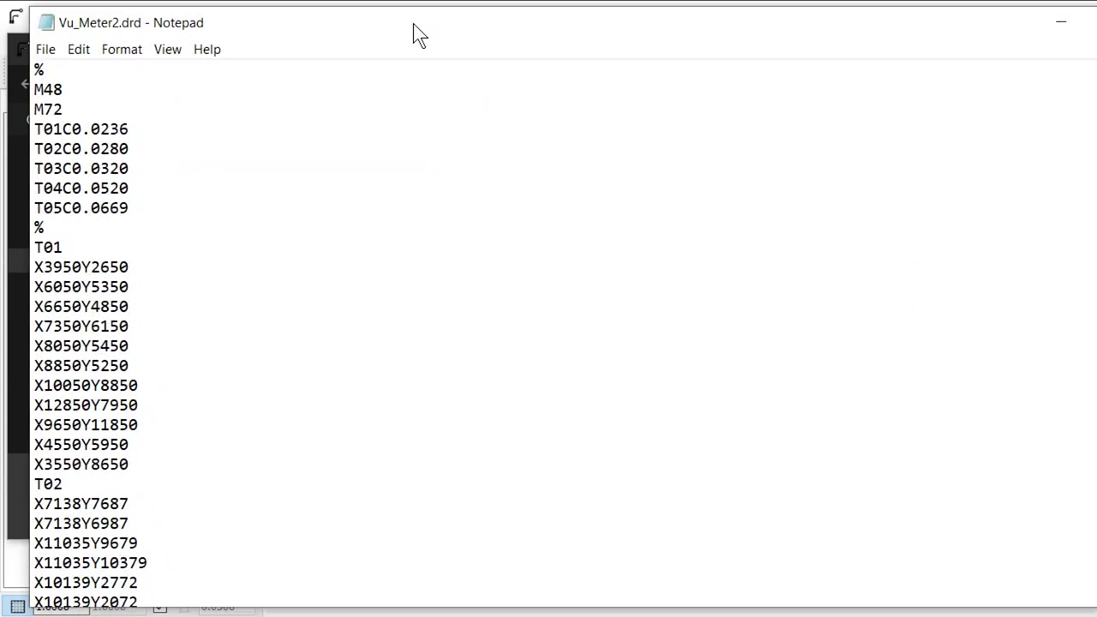
pyautogui.click(36, 88)
pyautogui.press('BackSpace')
pyautogui.press('BackSpace')
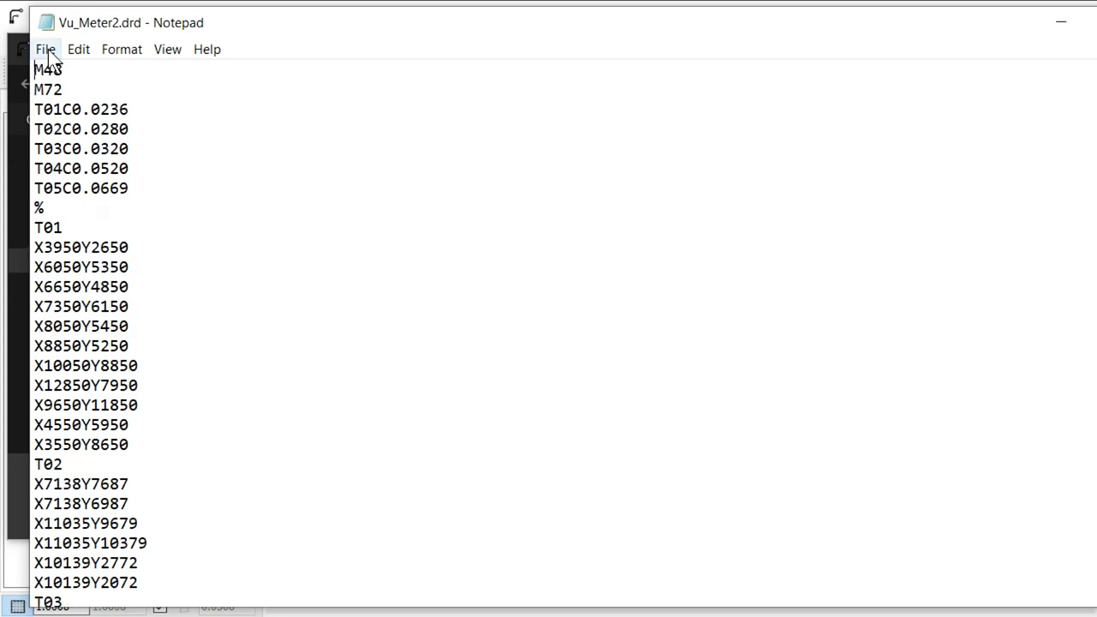
pyautogui.click(46, 50)
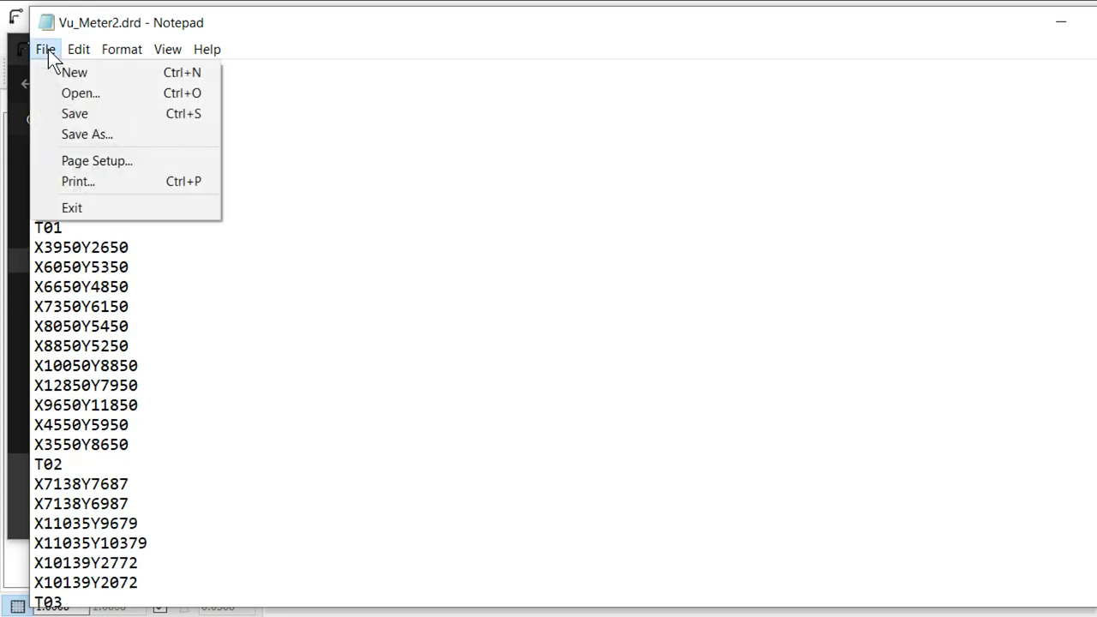
pyautogui.click(79, 105)
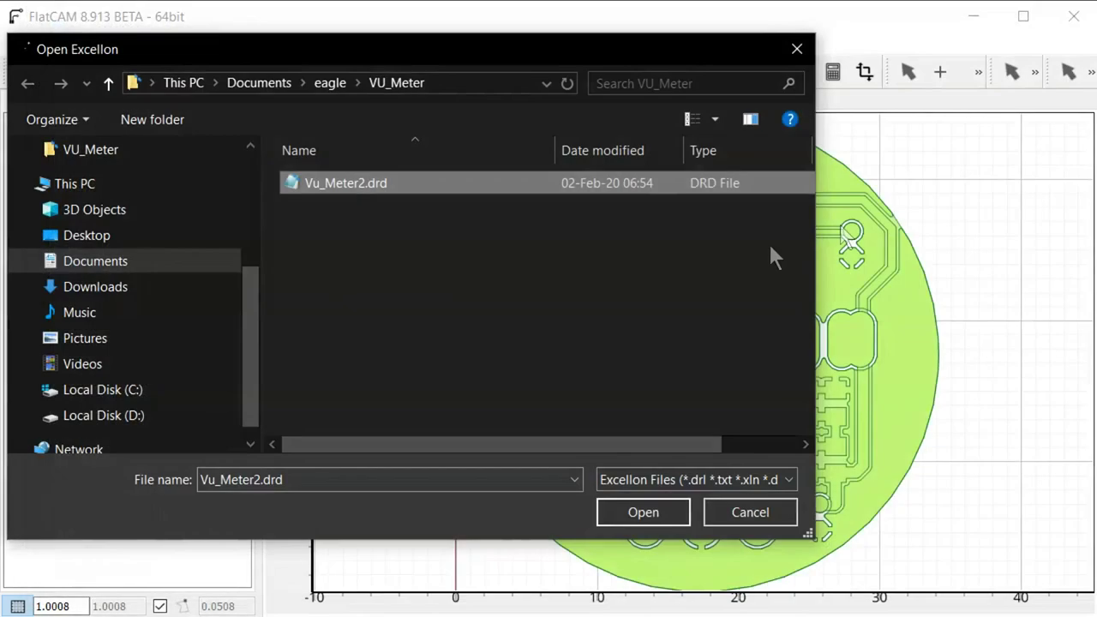
# - Import the edited Vu_Meter2.drd drill file into the FlatCAM project
pyautogui.click(634, 511)
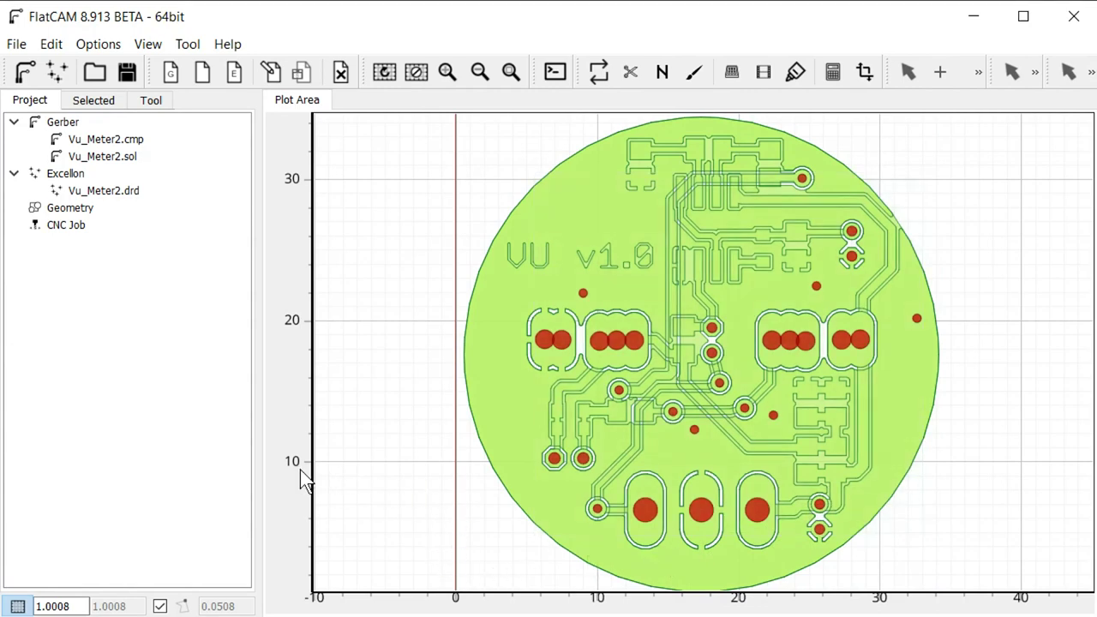
# - Open the 2-Sided PCB tool and set the mirror axis to X
pyautogui.click(194, 44)
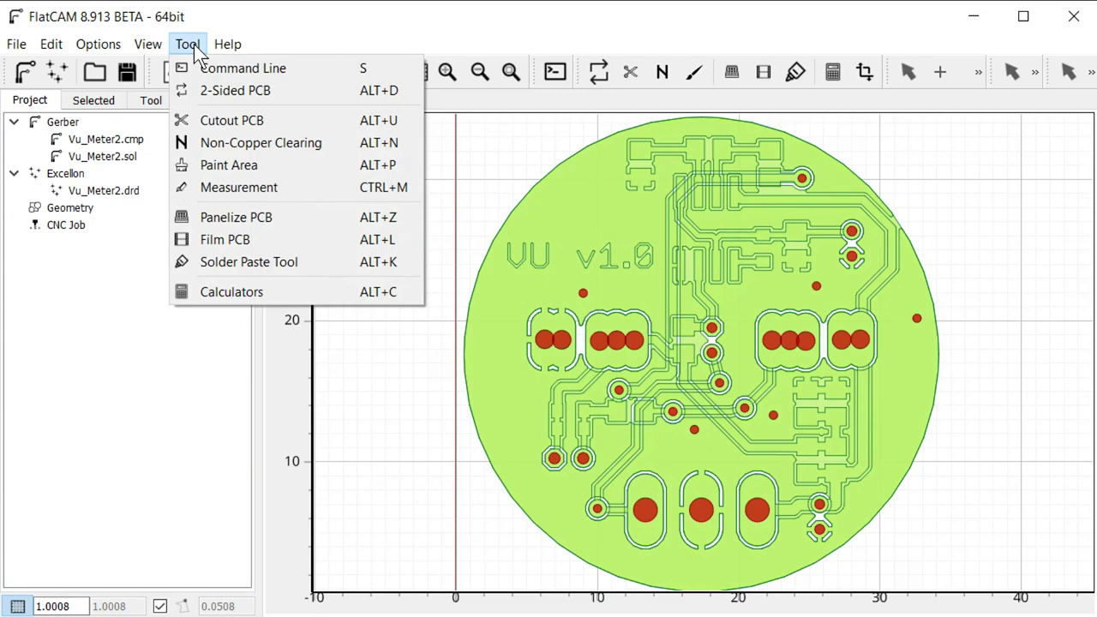
pyautogui.click(223, 92)
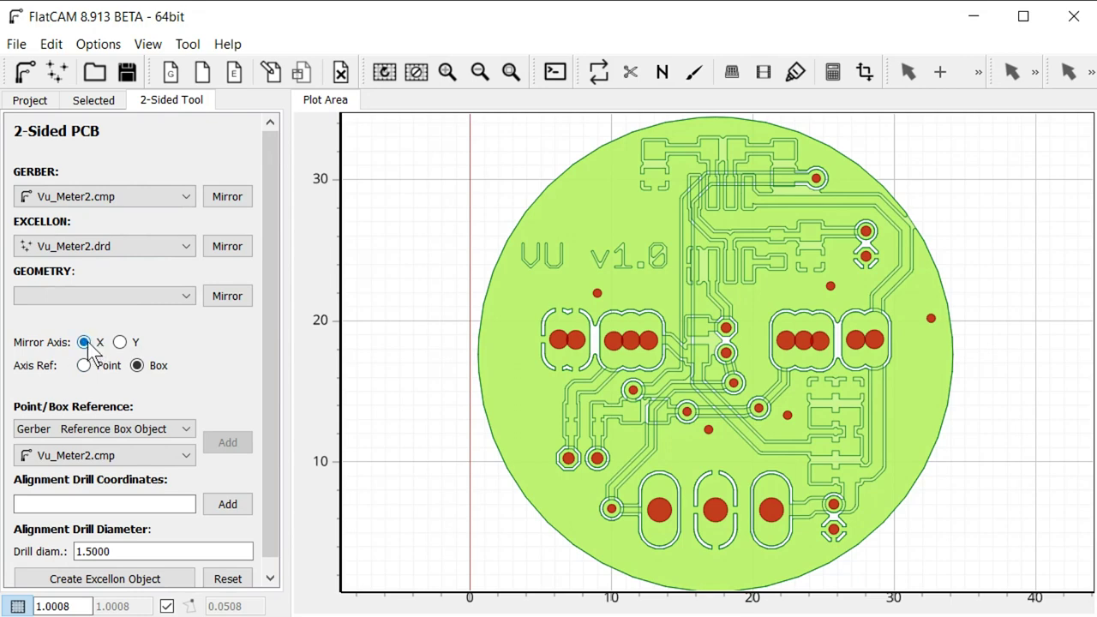
pyautogui.click(525, 355)
# - Mirror the bottom copper Vu_Meter2.sol and the Vu_Meter2.drd drill holes about X
pyautogui.click(186, 197)
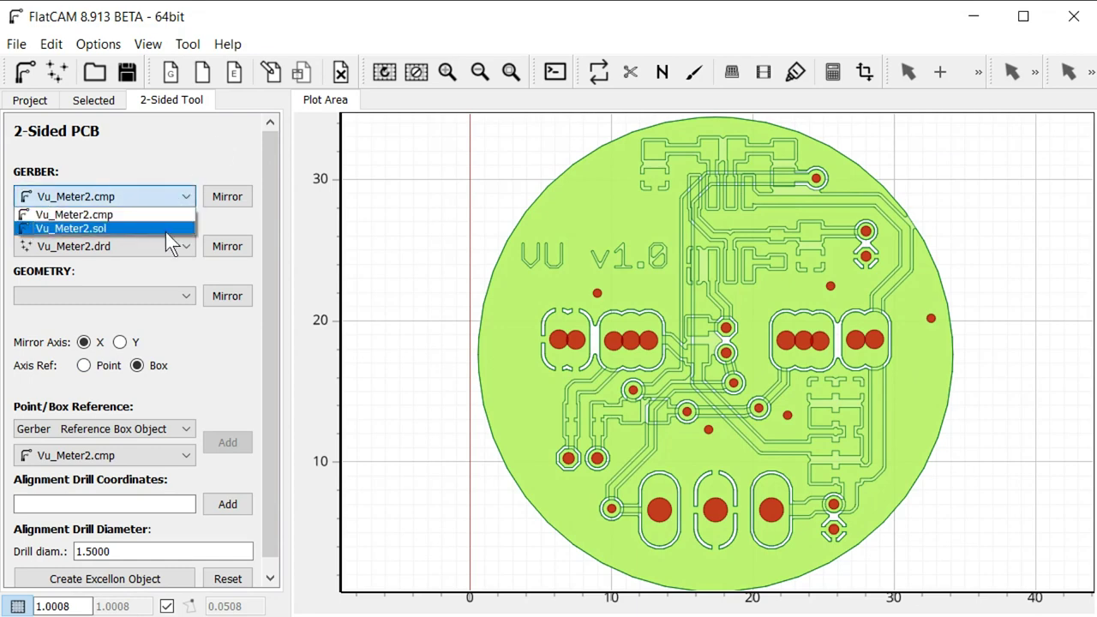
pyautogui.click(166, 228)
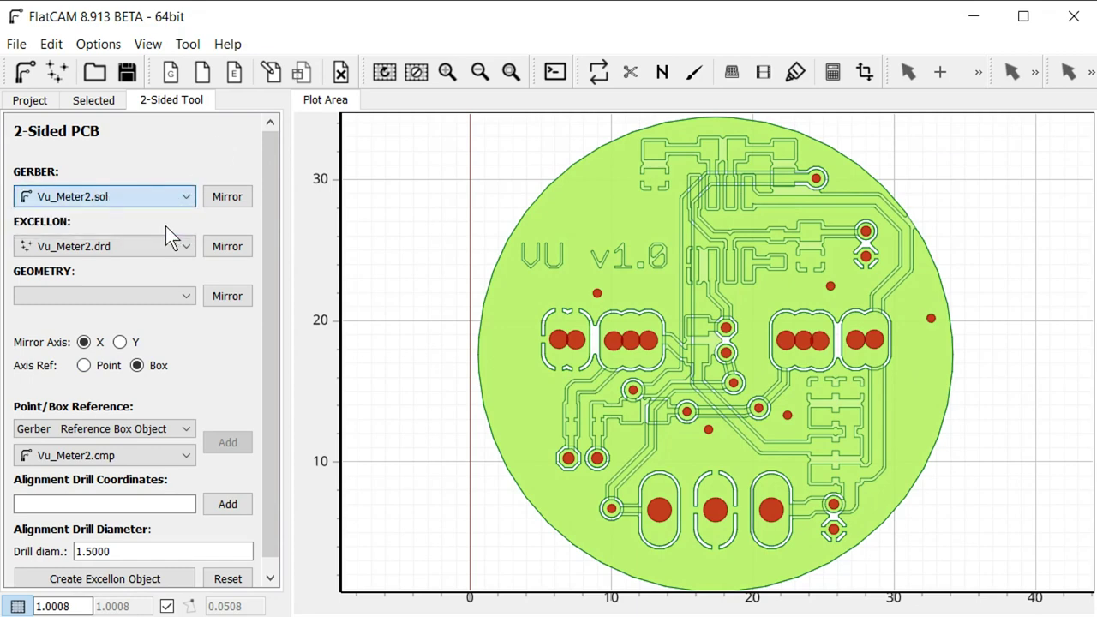
pyautogui.click(244, 196)
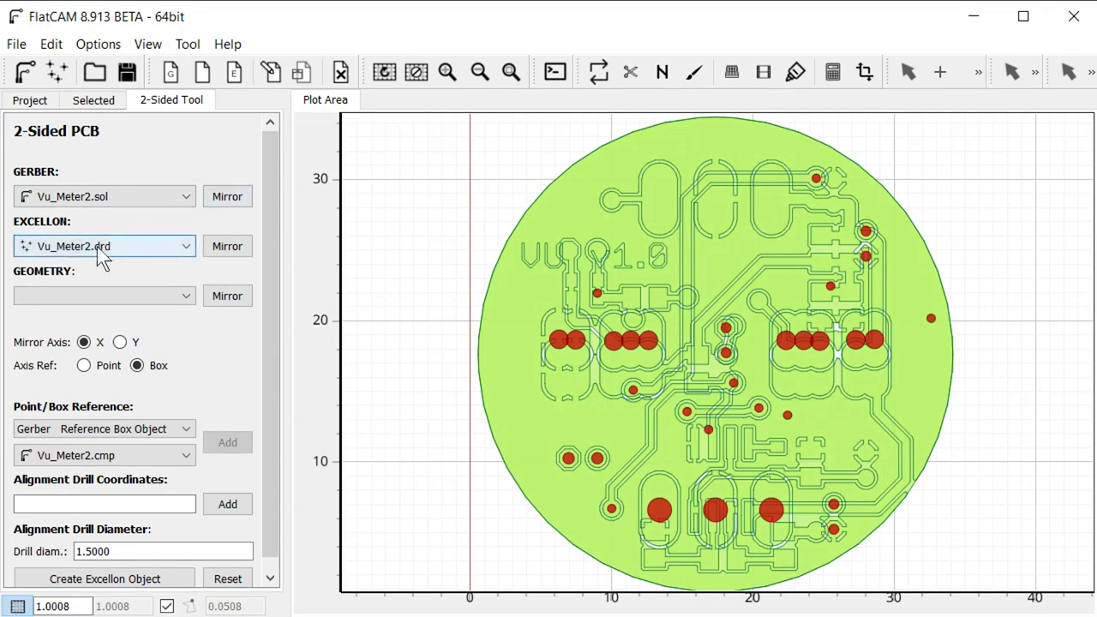
pyautogui.click(229, 247)
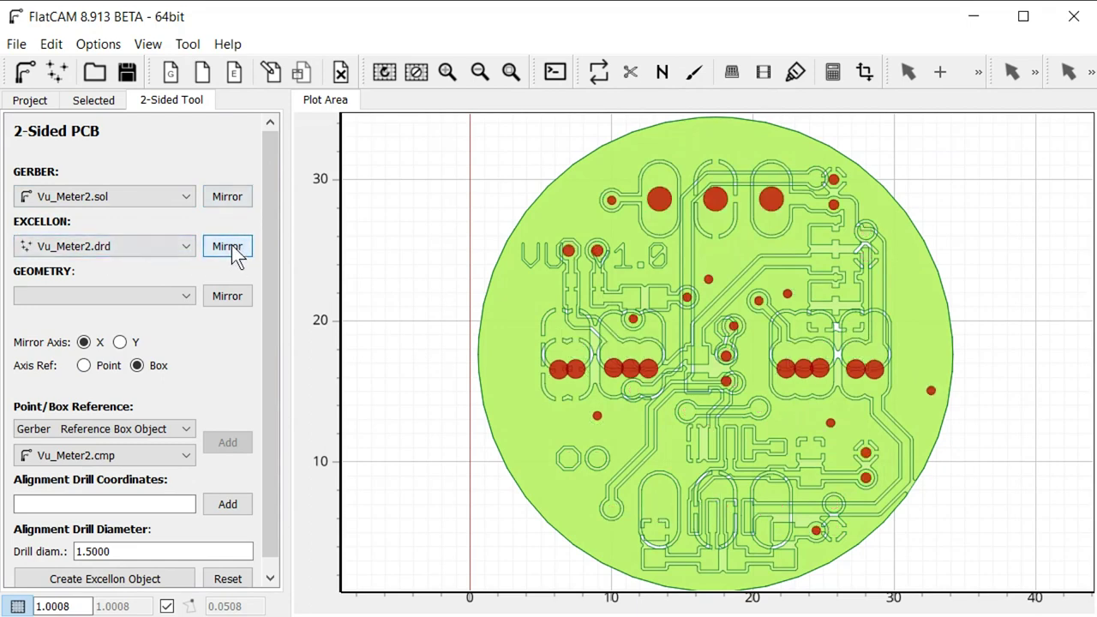
pyautogui.scroll(-1, 265, 309)
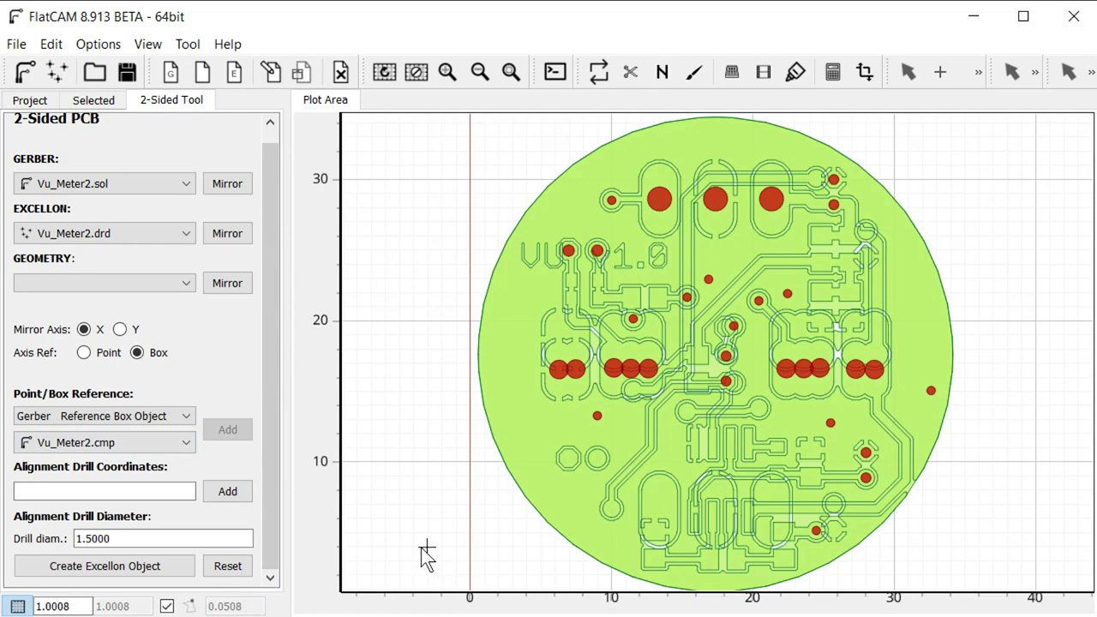
# - Add alignment points (-3.0024, 3.0024) and (38.0304, 4.0032), then create the 1.5 mm alignment holes
pyautogui.scroll(-1, 426, 555)
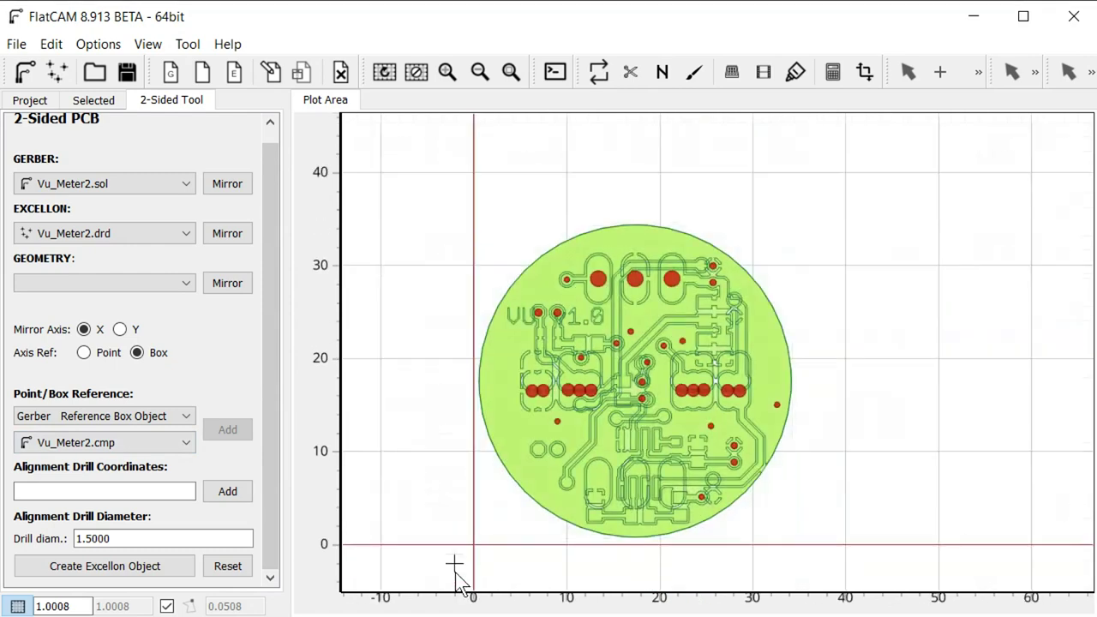
pyautogui.scroll(2, 465, 568)
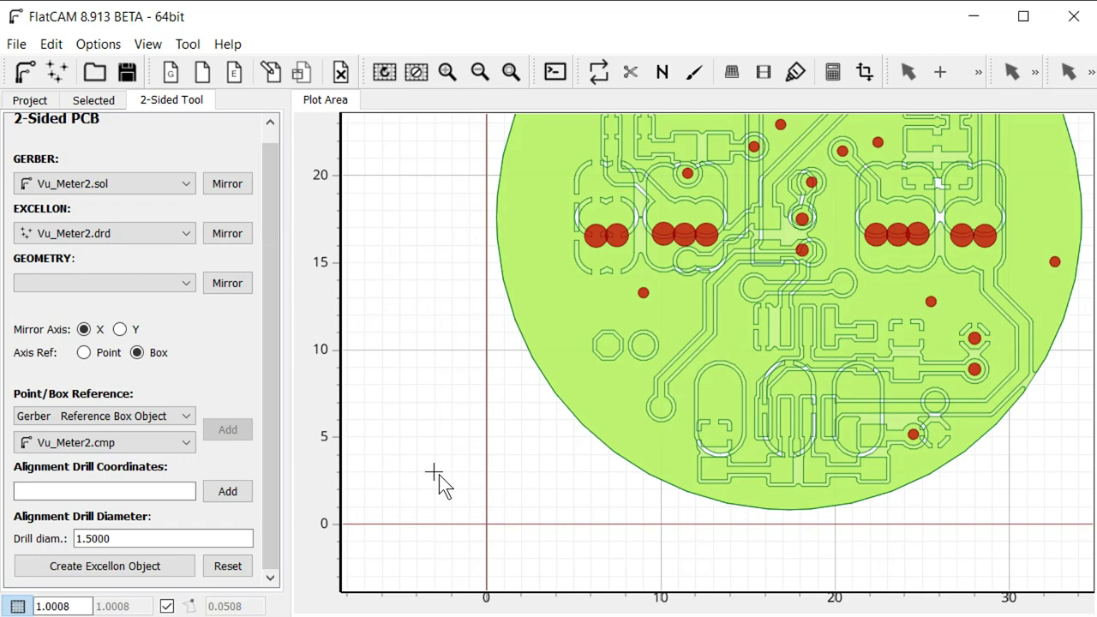
pyautogui.click(223, 493)
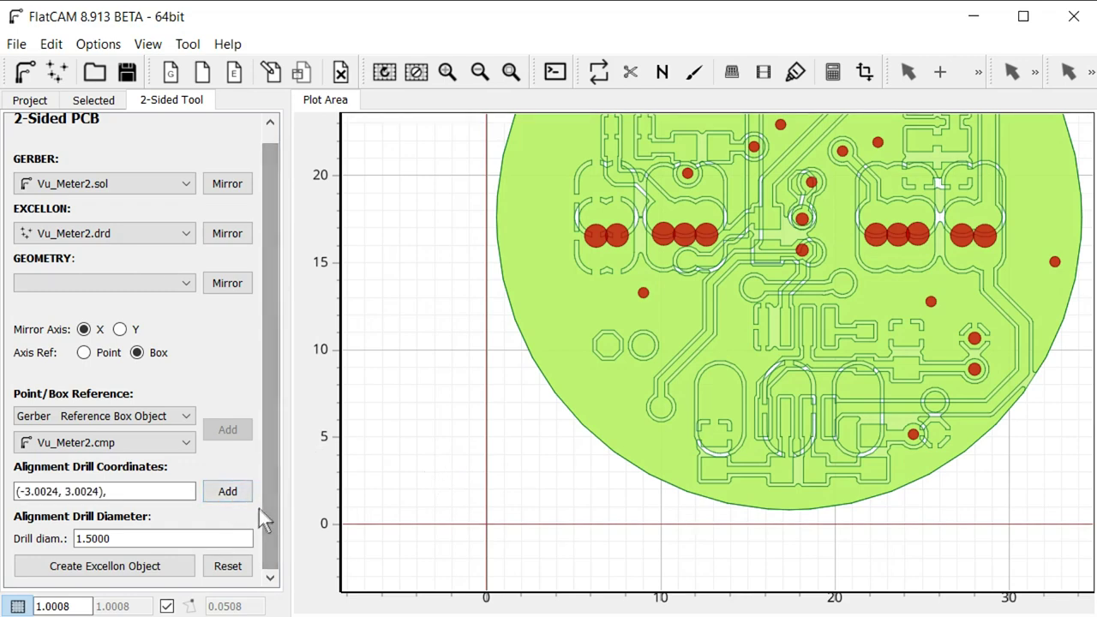
pyautogui.scroll(-1, 451, 469)
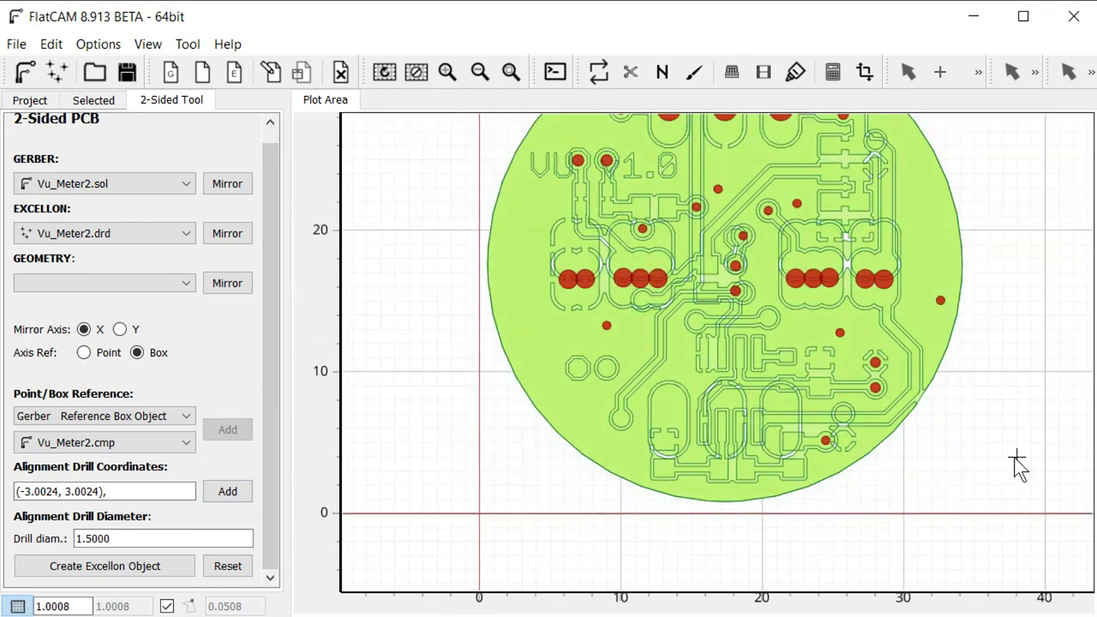
pyautogui.click(226, 493)
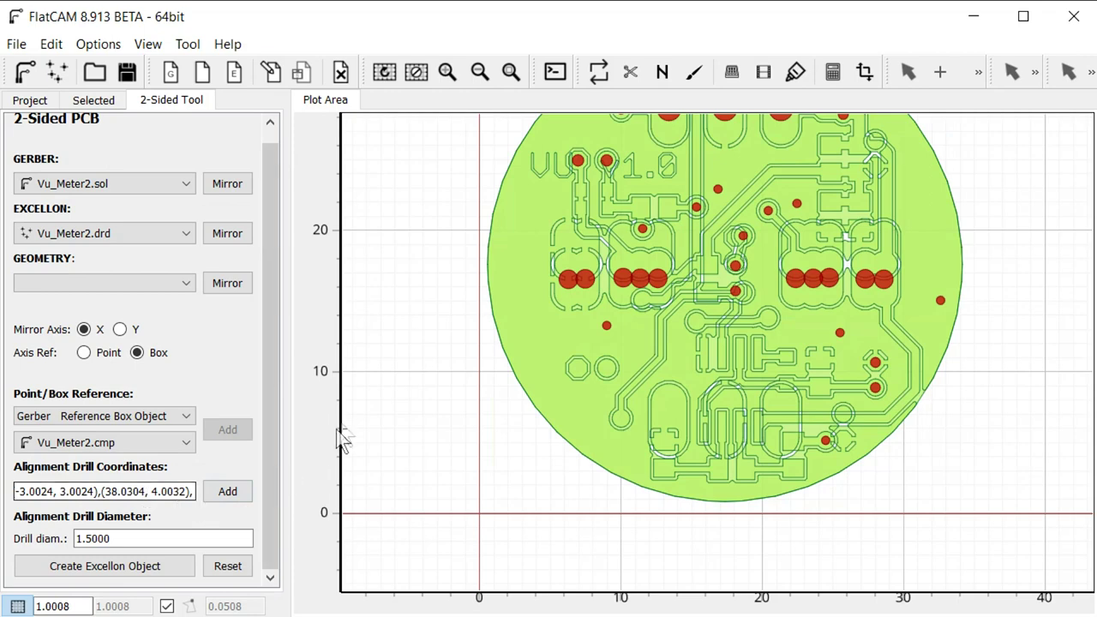
pyautogui.press('v')
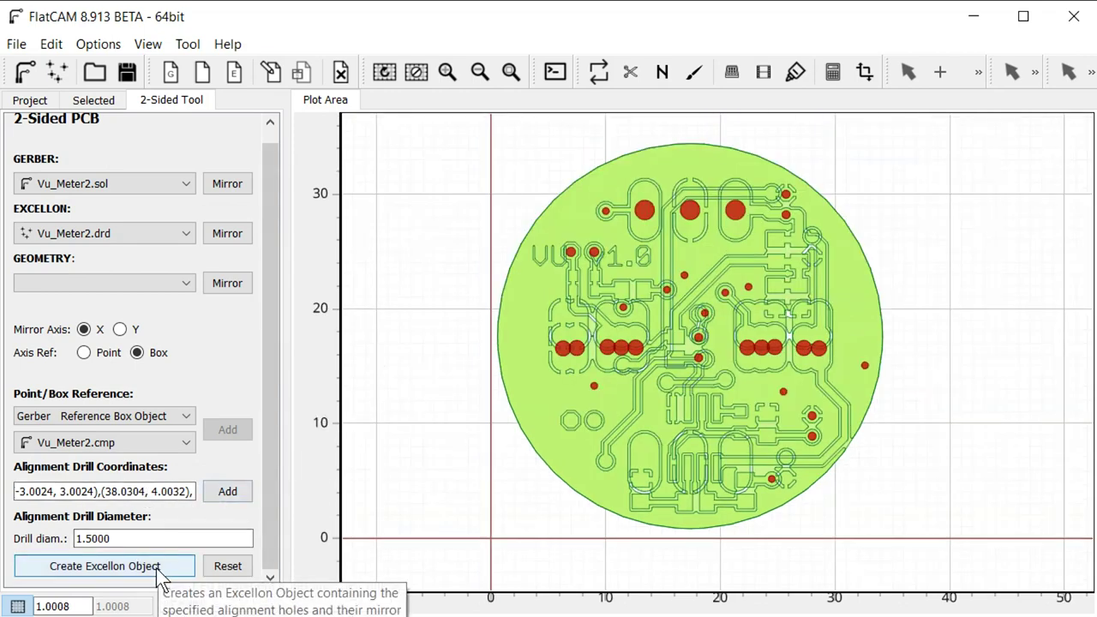
pyautogui.click(157, 567)
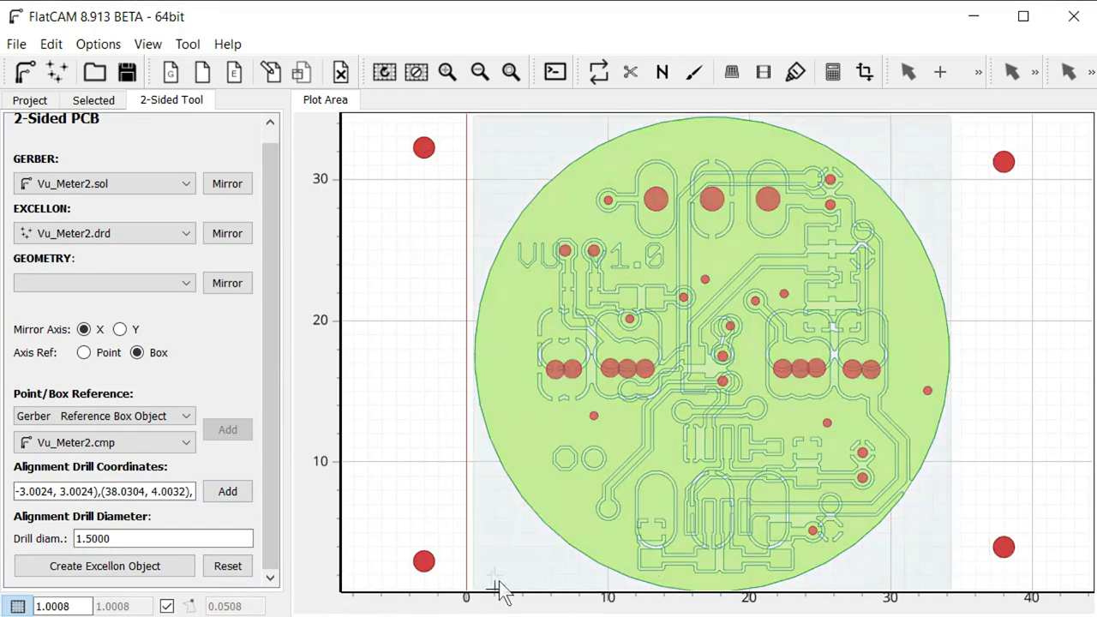
# - In the Project list, prefix the Alignment Drills object's name to read '1. Alignment Drills'
pyautogui.click(31, 100)
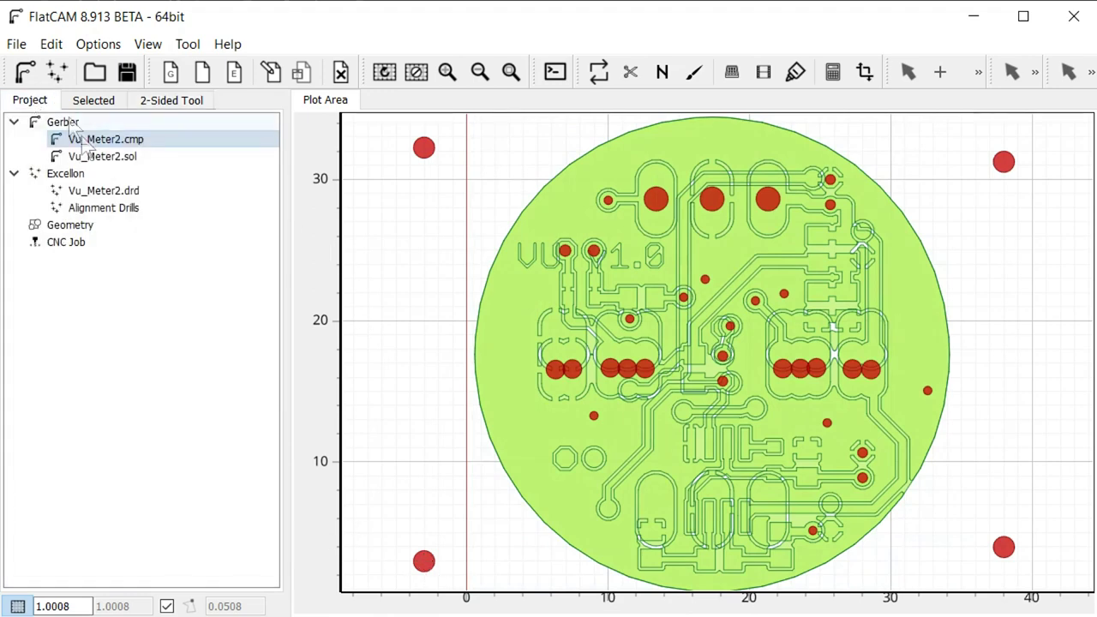
pyautogui.click(105, 210)
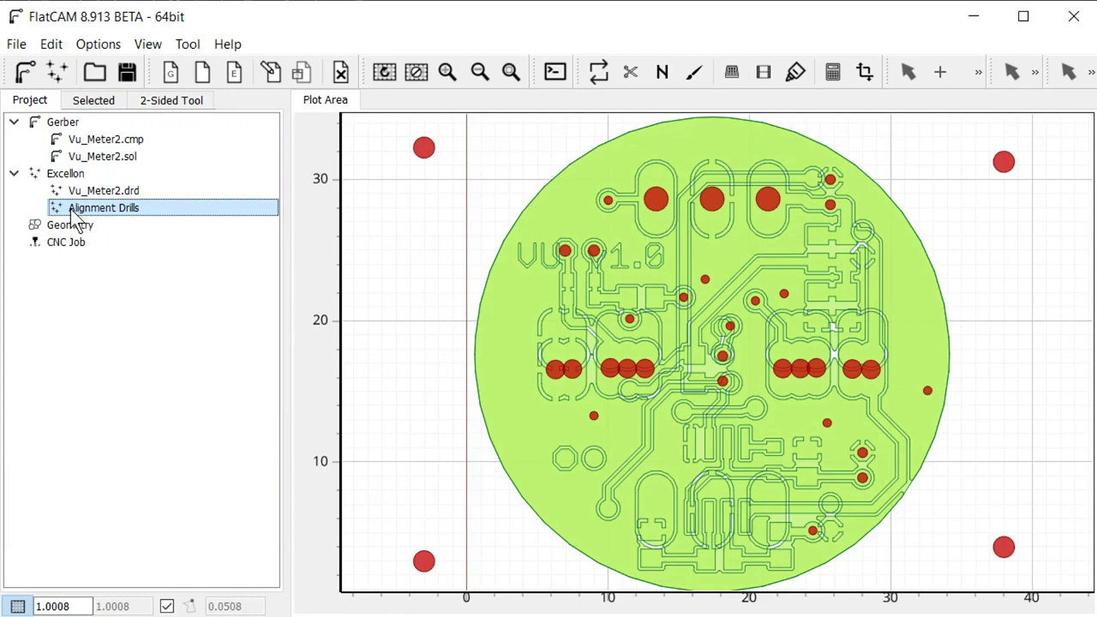
pyautogui.doubleClick(71, 209)
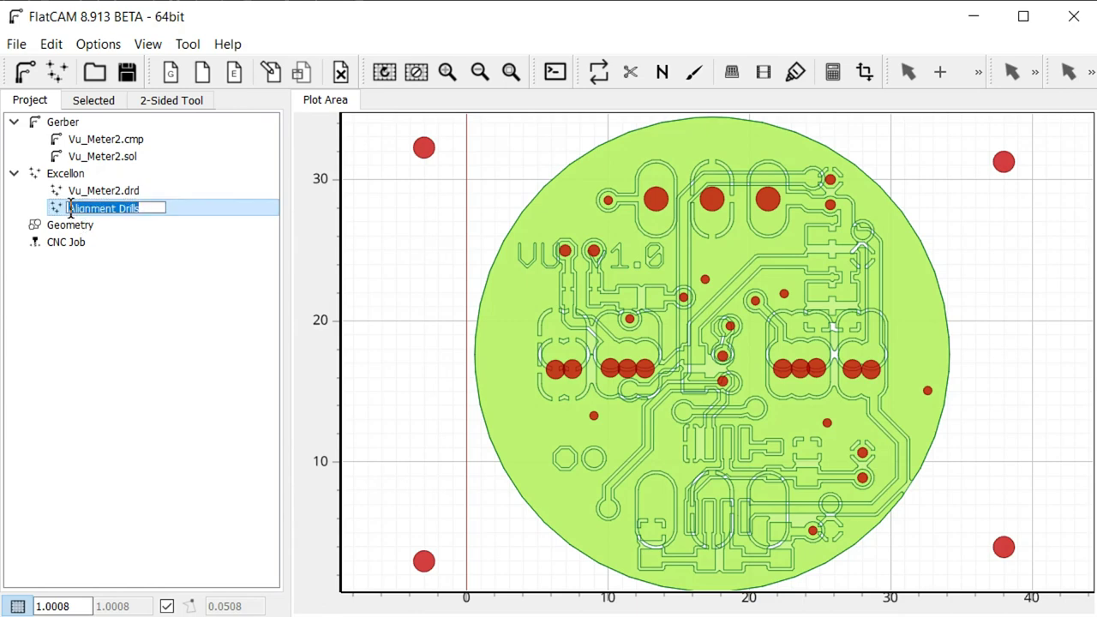
pyautogui.click(68, 208)
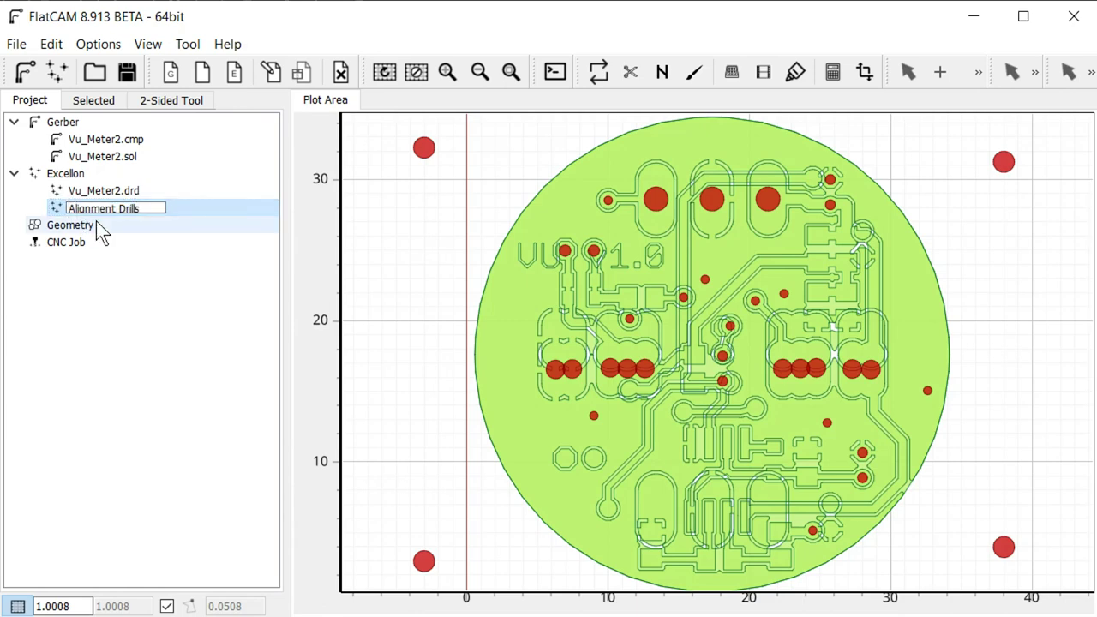
pyautogui.write('1.')
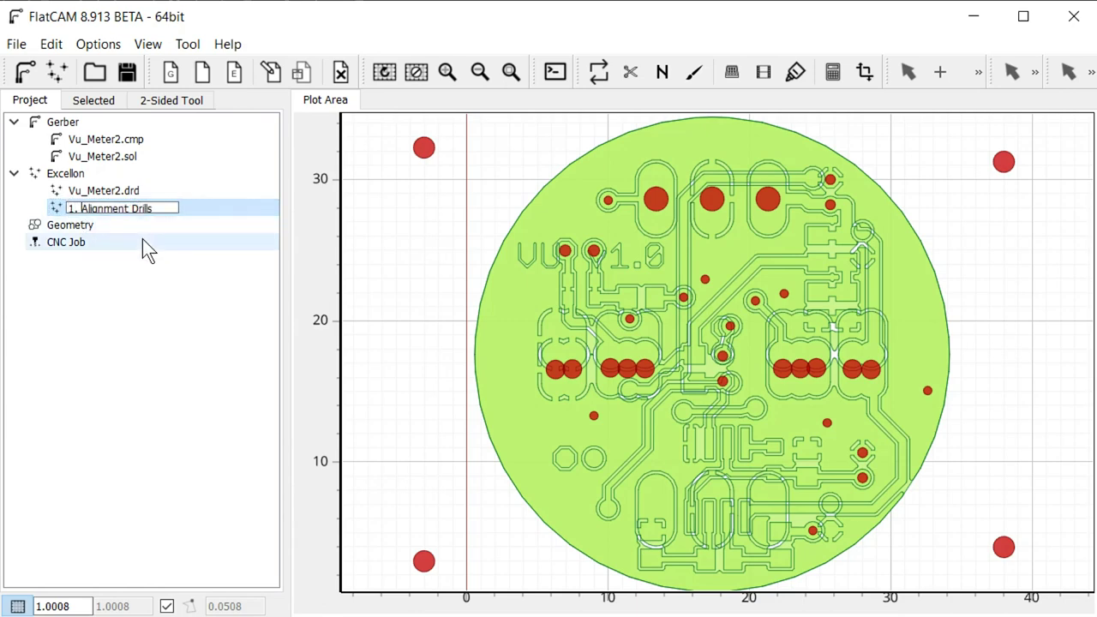
pyautogui.click(138, 231)
pyautogui.click(122, 208)
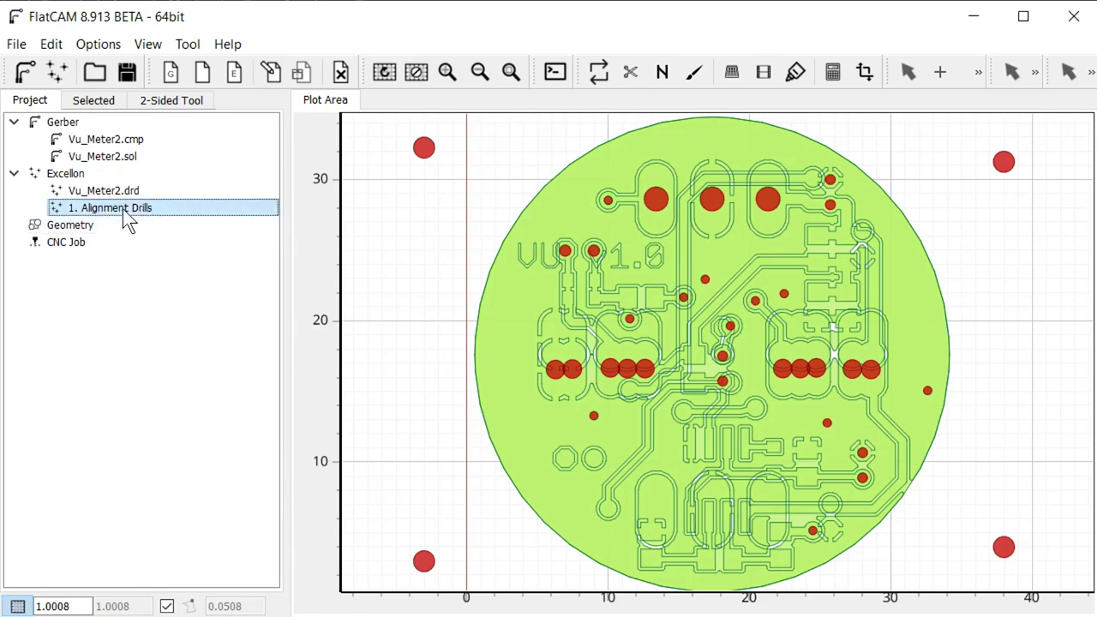
# - Open the alignment drills' properties and check the 1.50 mm hole diameter
pyautogui.click(98, 100)
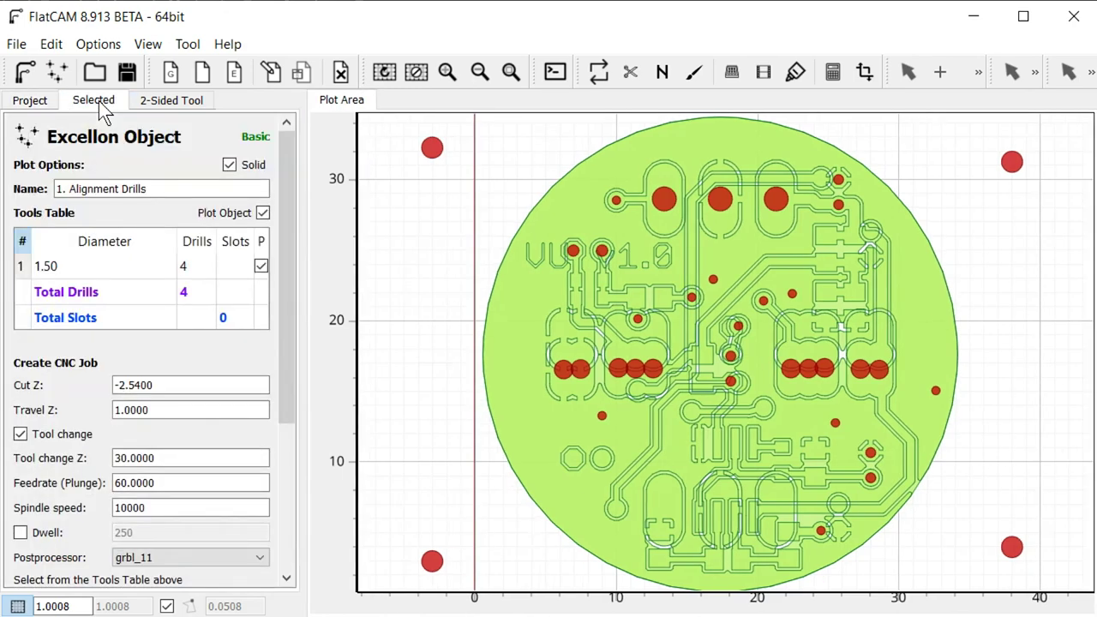
pyautogui.doubleClick(66, 265)
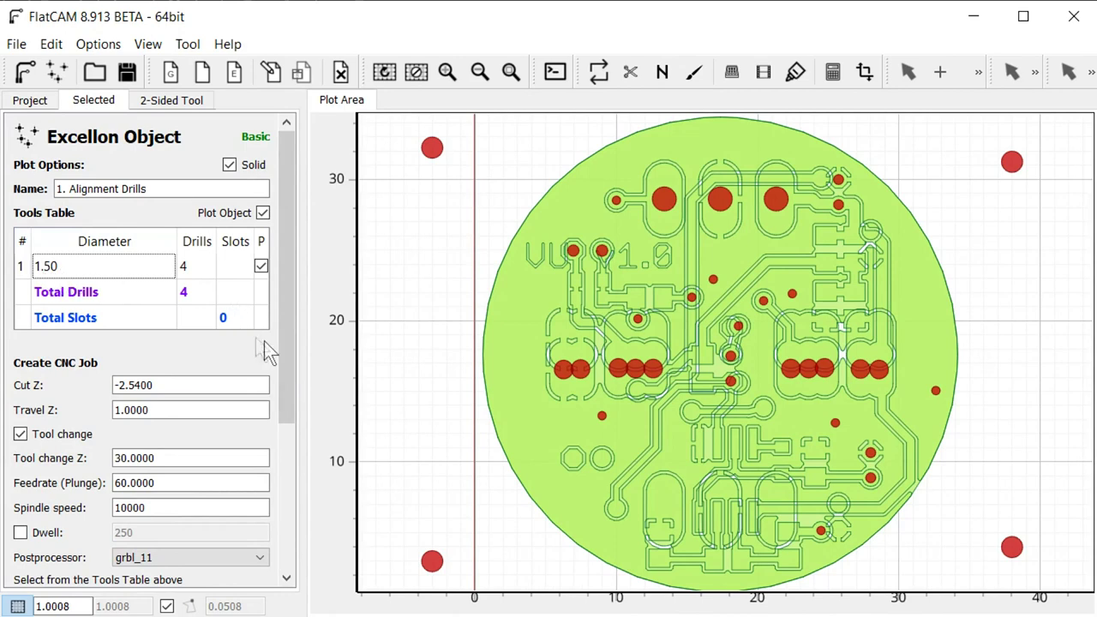
pyautogui.moveTo(285, 323); pyautogui.dragTo(274, 391)
# - Change Cut Z from -2.5400 to -6, keep Travel Z 1.0, and generate the drilling job
pyautogui.click(138, 276)
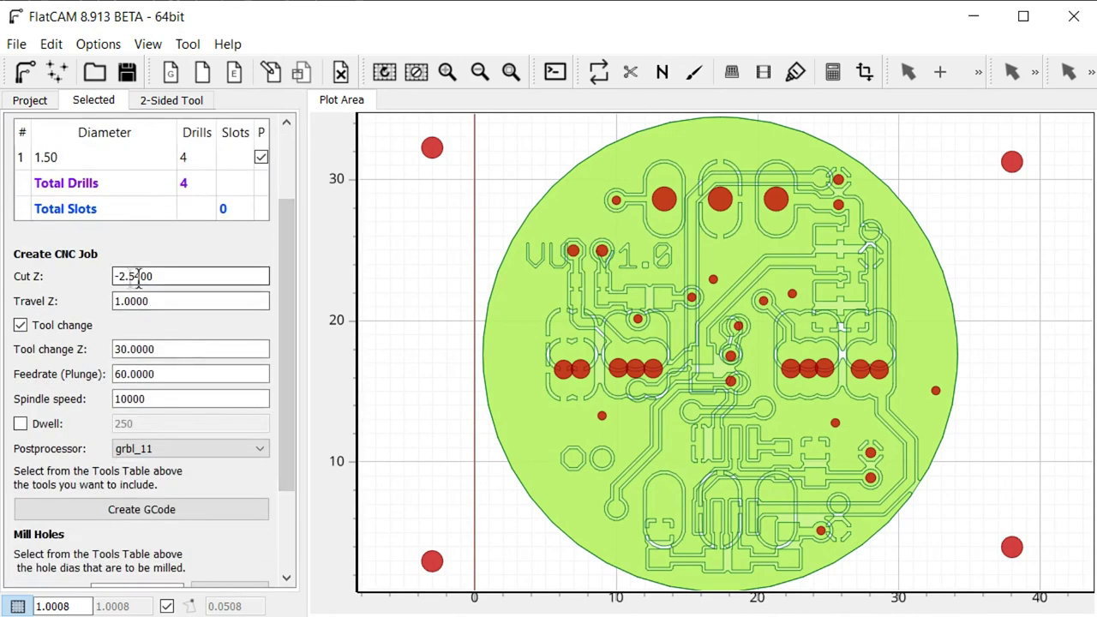
pyautogui.doubleClick(157, 276)
pyautogui.moveTo(157, 276); pyautogui.dragTo(121, 276)
pyautogui.write('6')
pyautogui.click(164, 301)
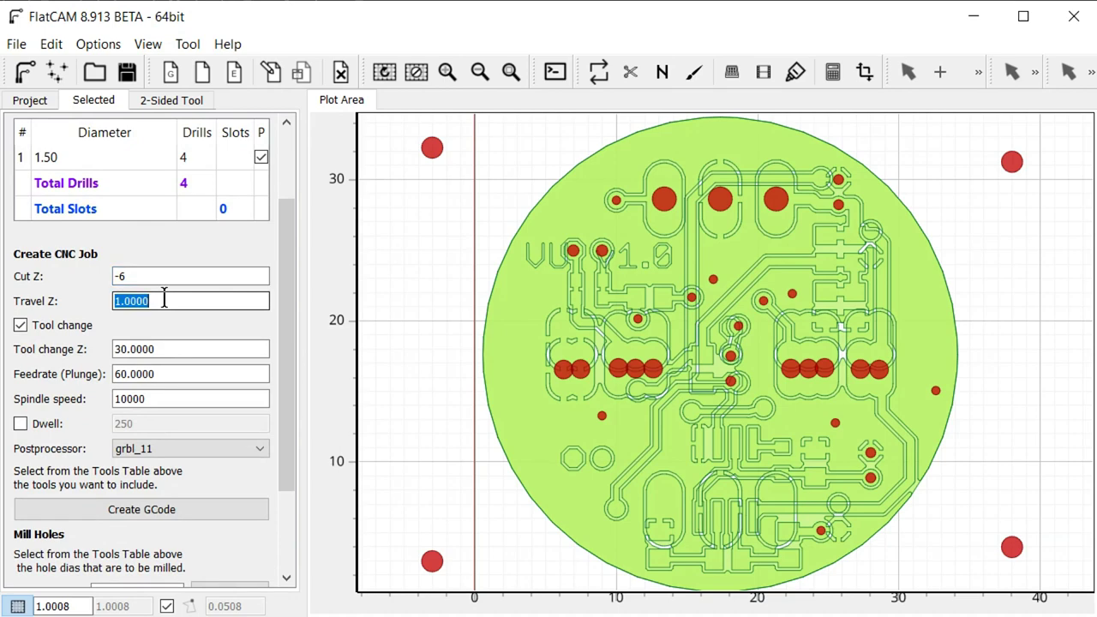
pyautogui.click(164, 301)
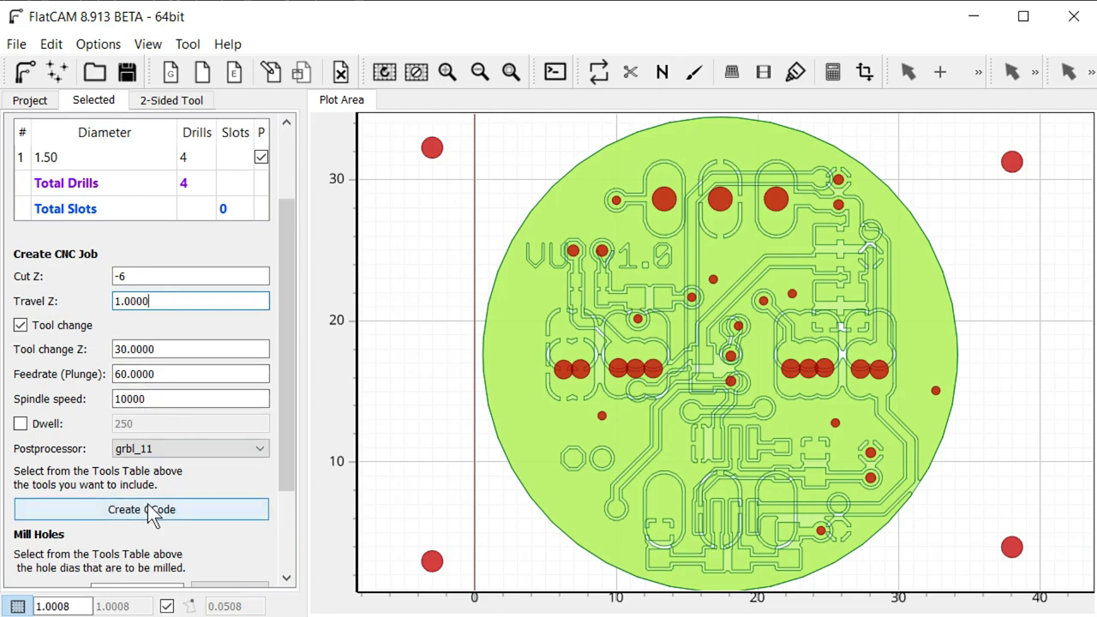
pyautogui.moveTo(163, 450)
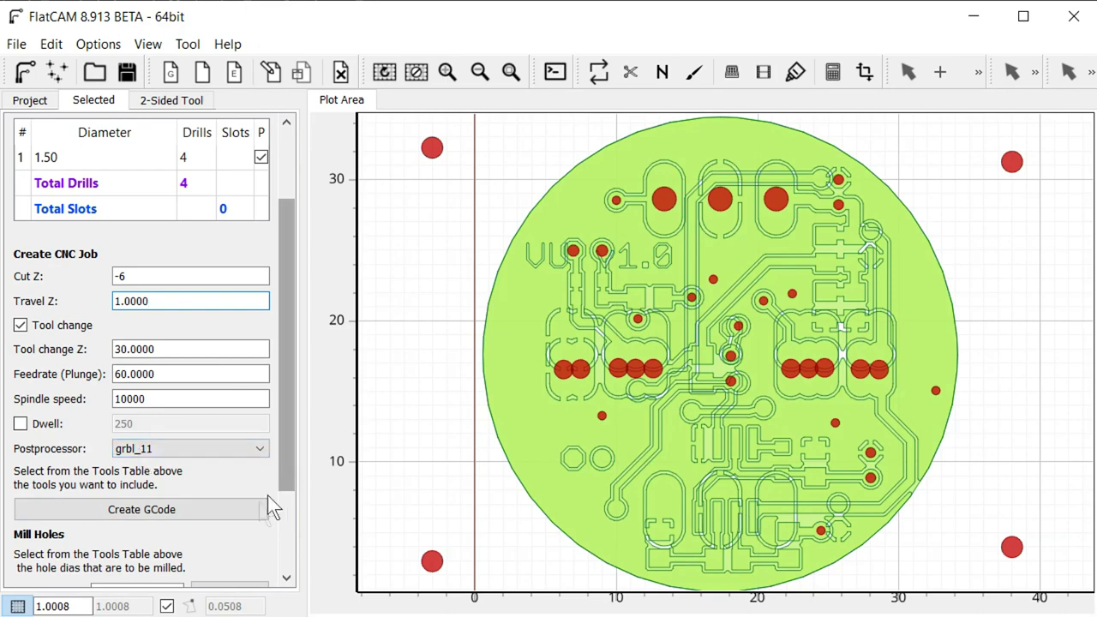
pyautogui.click(142, 514)
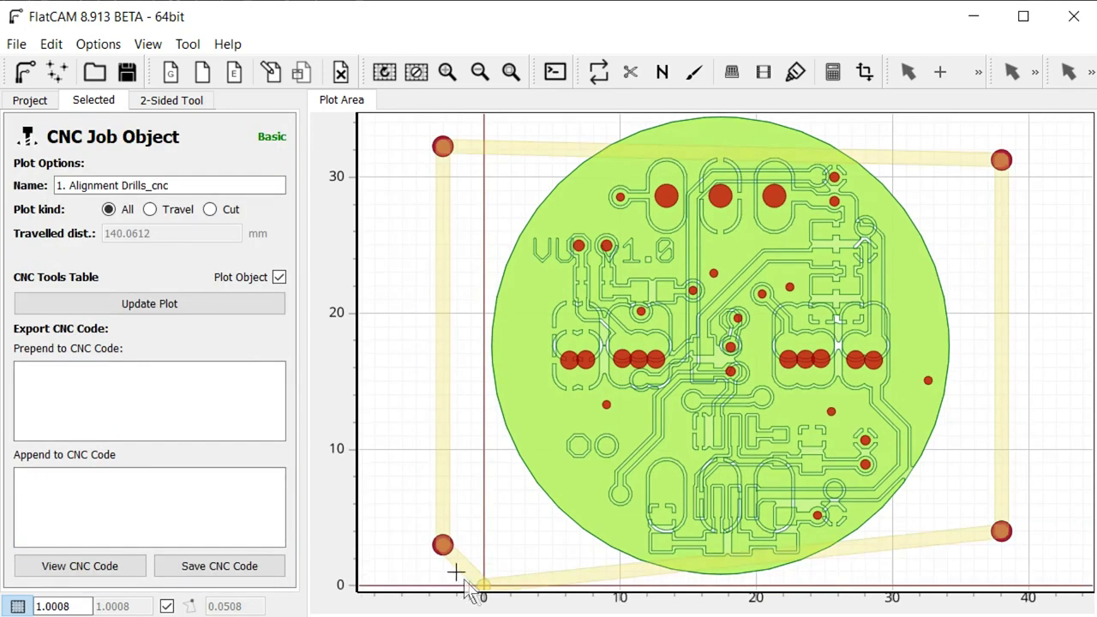
# - Export the alignment-drill G-code as 1. Alignment Drills_cnc.nc into the VU_Meter folder
pyautogui.moveTo(500, 590); pyautogui.dragTo(1013, 429)
pyautogui.click(223, 569)
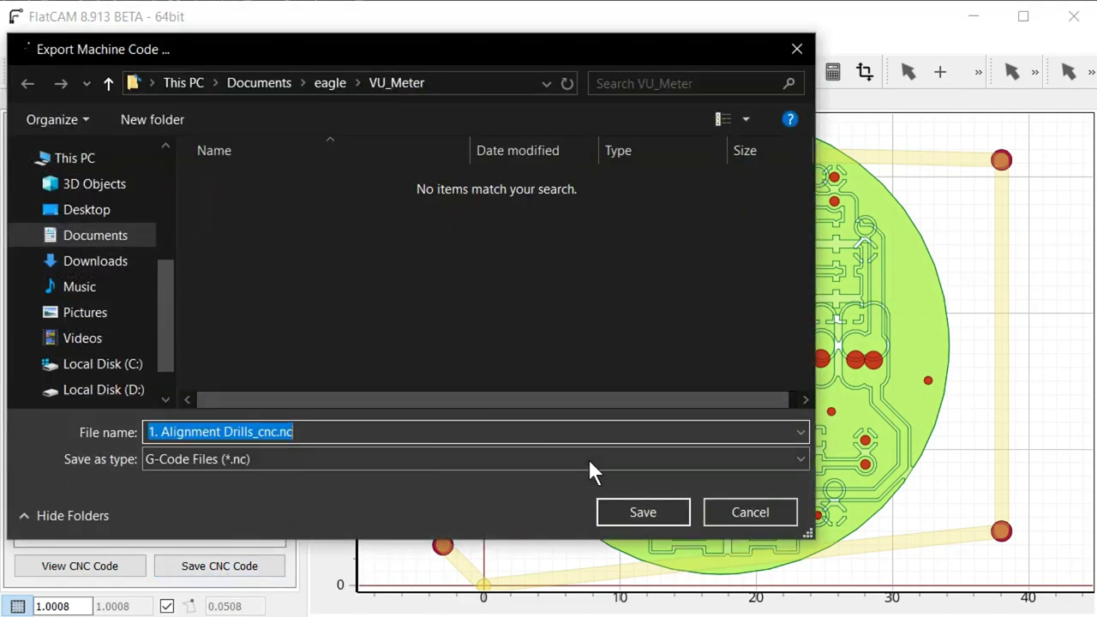
pyautogui.click(647, 510)
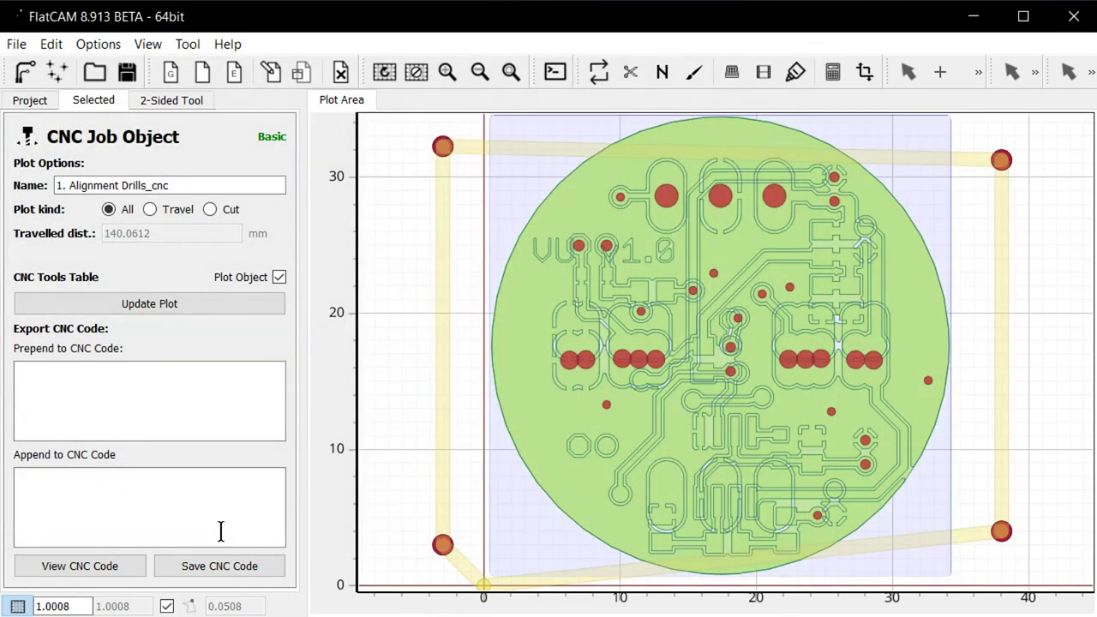
pyautogui.click(30, 101)
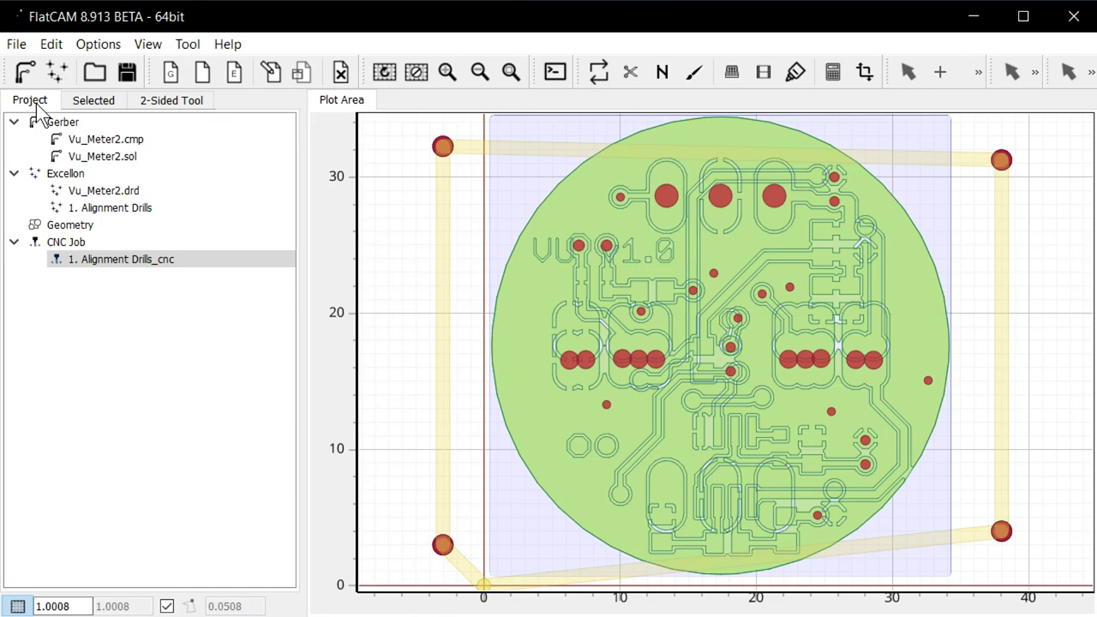
# - Select the Vu_Meter2.cmp top copper Gerber and show its isolation-routing options
pyautogui.click(129, 139)
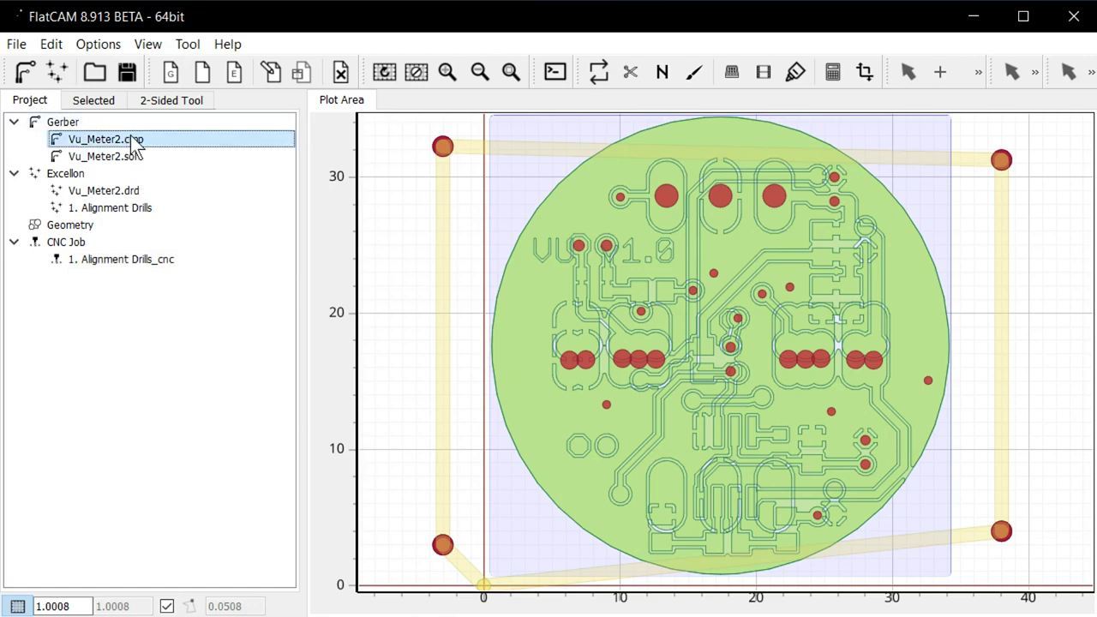
pyautogui.click(94, 101)
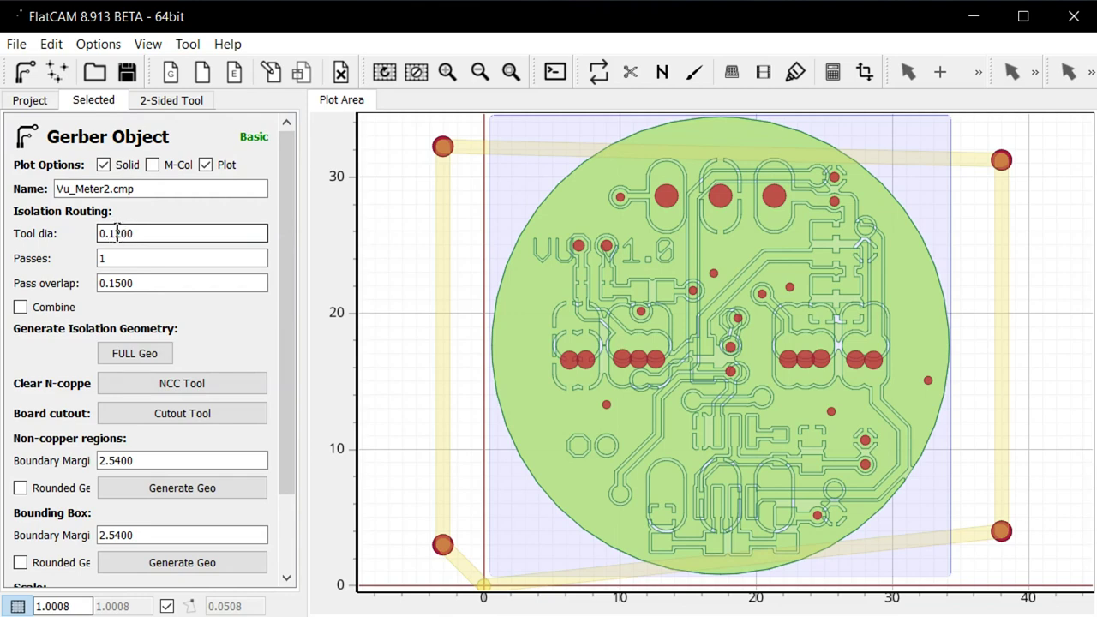
# - Give Vu_Meter2.cmp's isolation routing 4 passes and 0.25 pass overlap, with Combine ticked
pyautogui.click(116, 259)
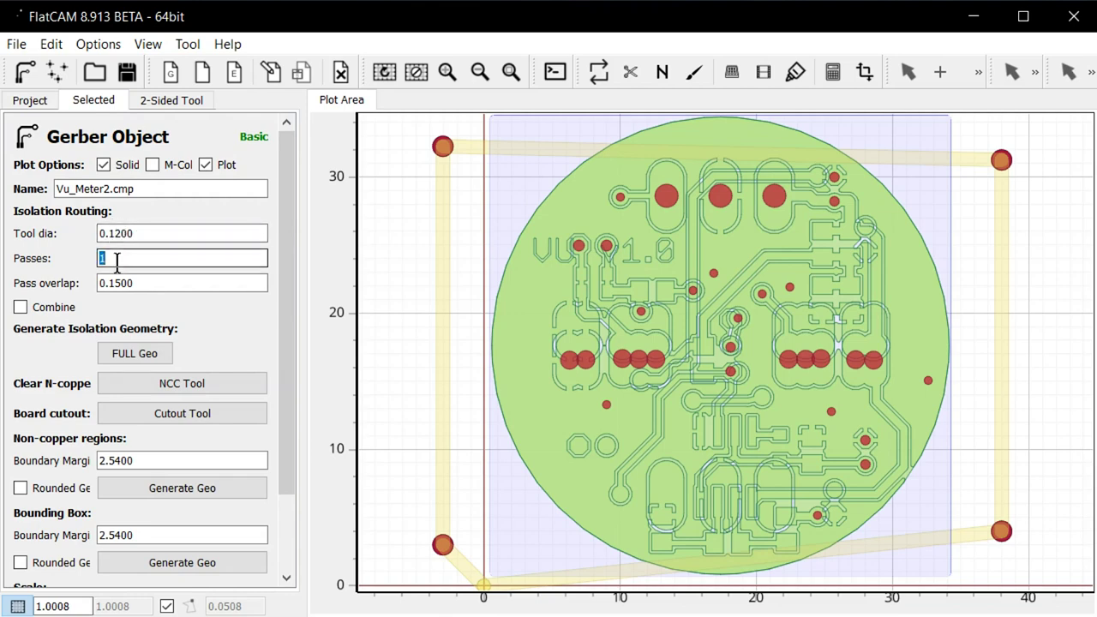
pyautogui.write('4')
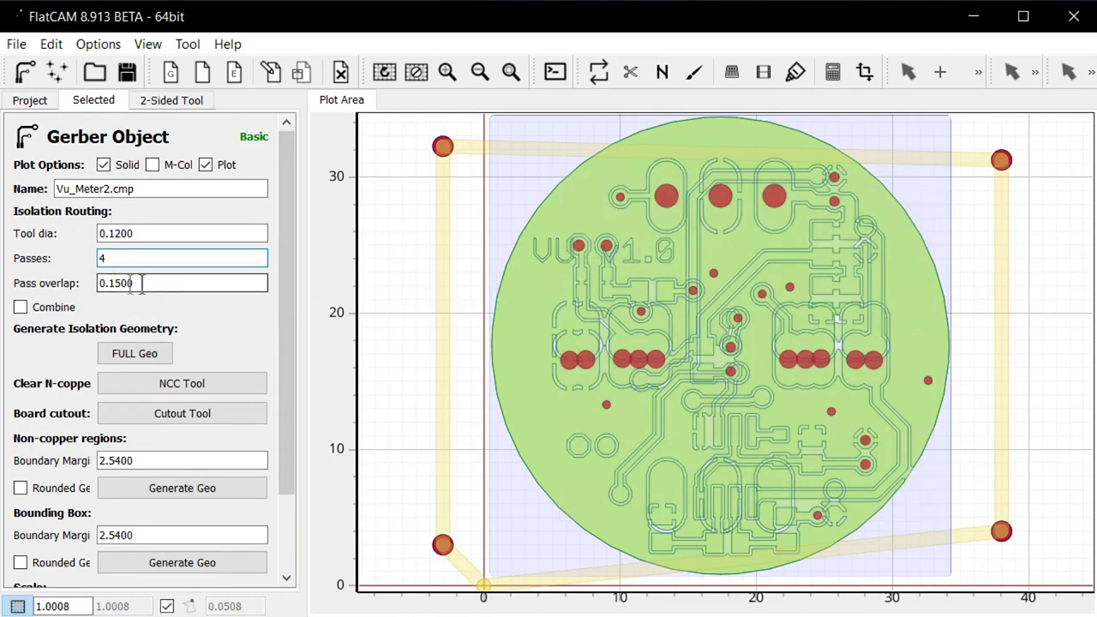
pyautogui.click(142, 283)
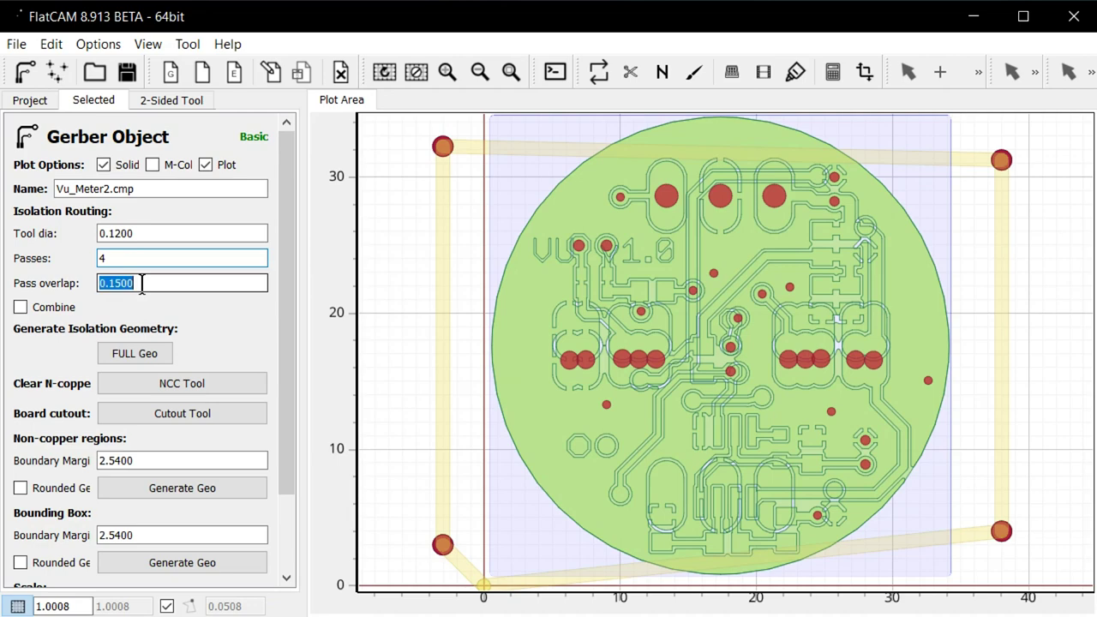
pyautogui.click(62, 287)
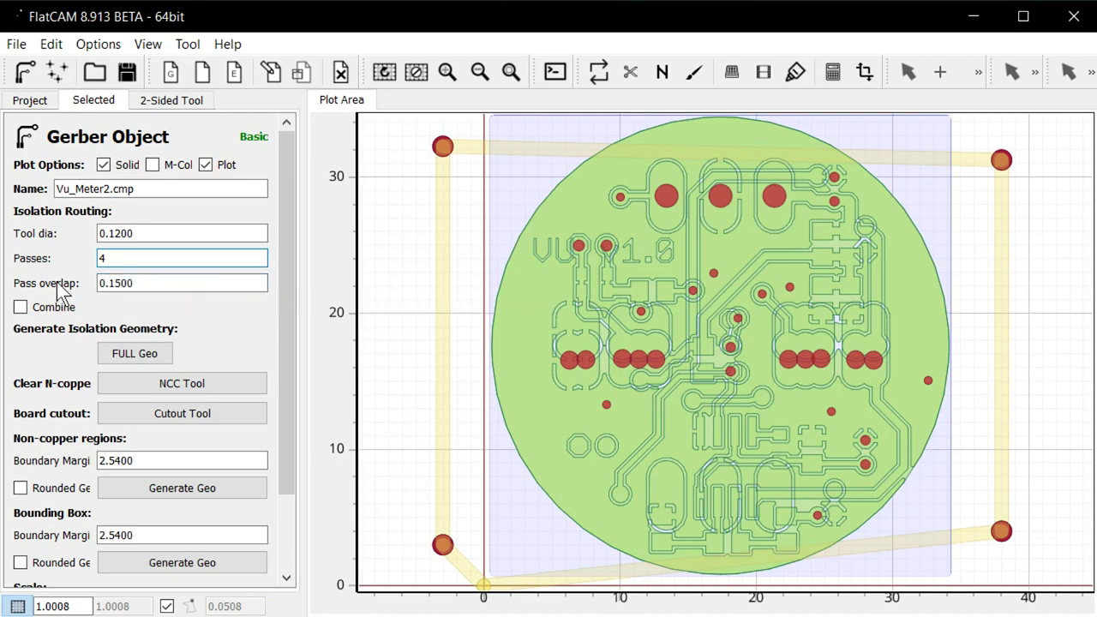
pyautogui.click(137, 286)
pyautogui.click(140, 286)
pyautogui.moveTo(108, 283)
pyautogui.mouseDown()
pyautogui.moveTo(129, 284)
pyautogui.moveTo(110, 292)
pyautogui.mouseUp()
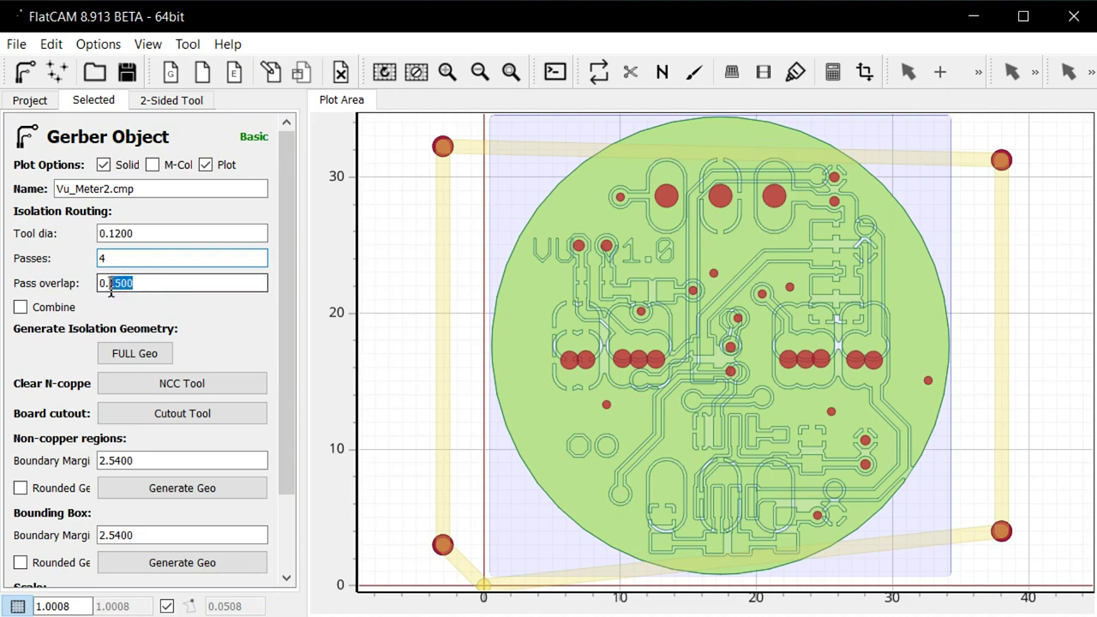
pyautogui.write('25')
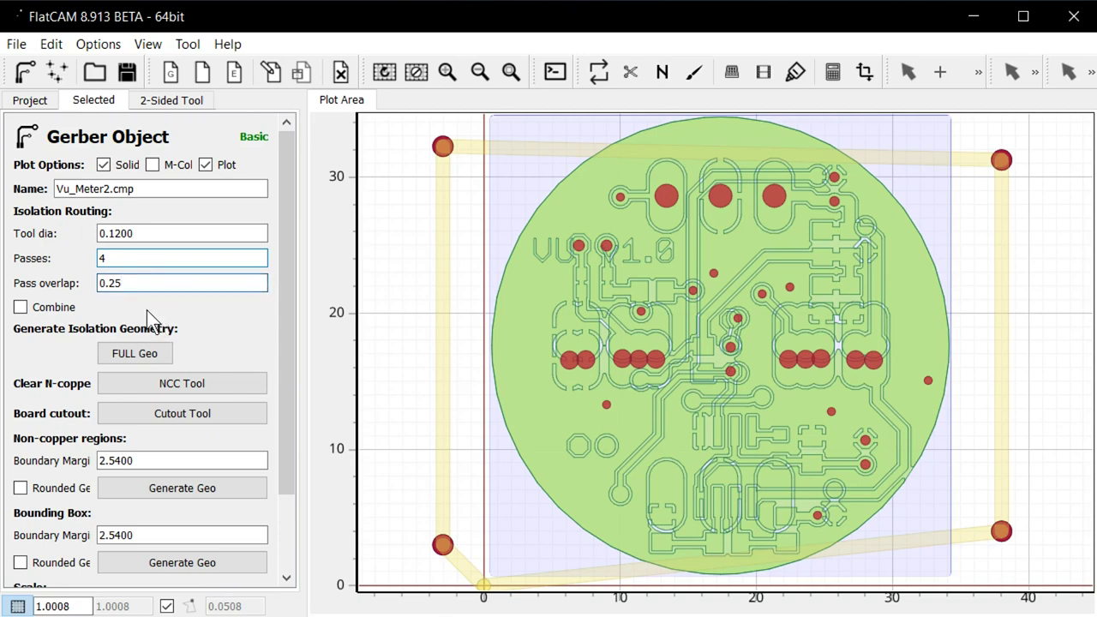
pyautogui.click(20, 307)
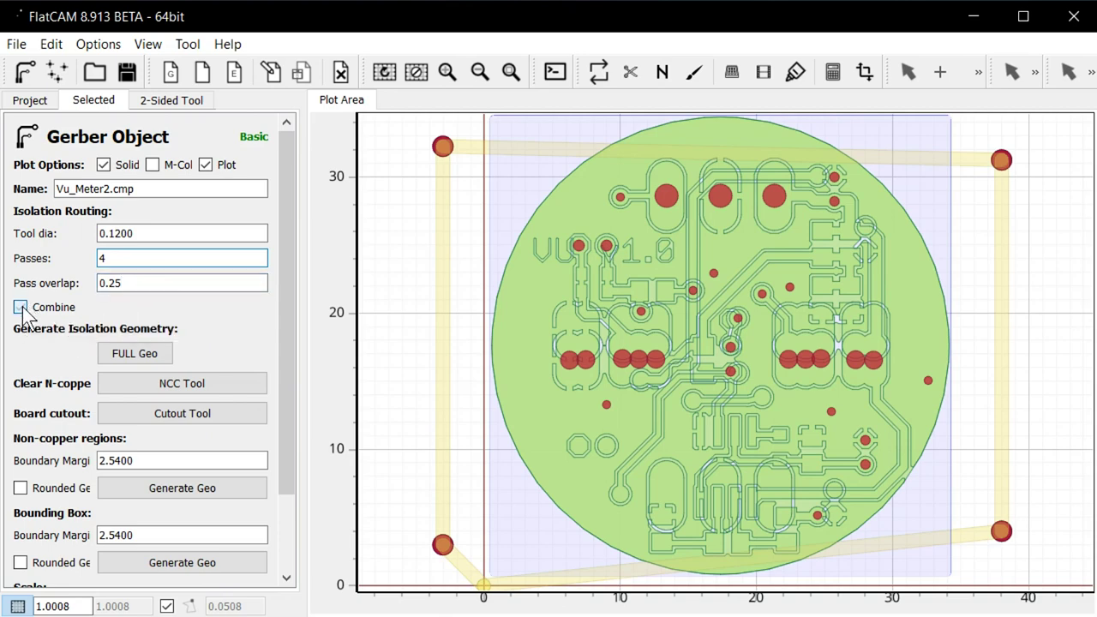
pyautogui.click(104, 260)
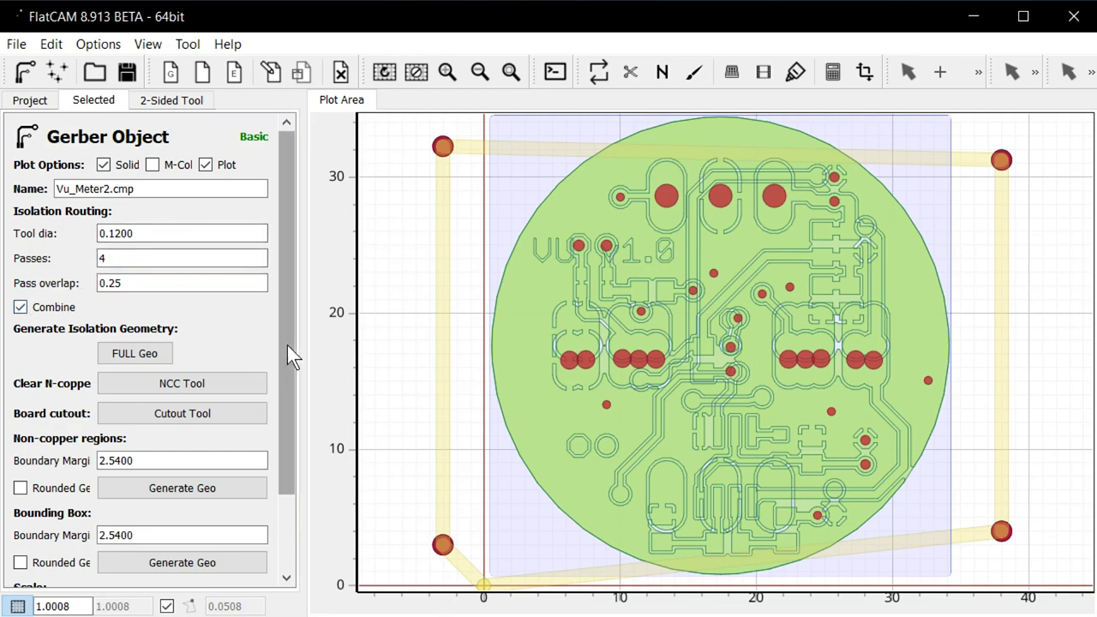
pyautogui.moveTo(287, 346); pyautogui.dragTo(292, 453)
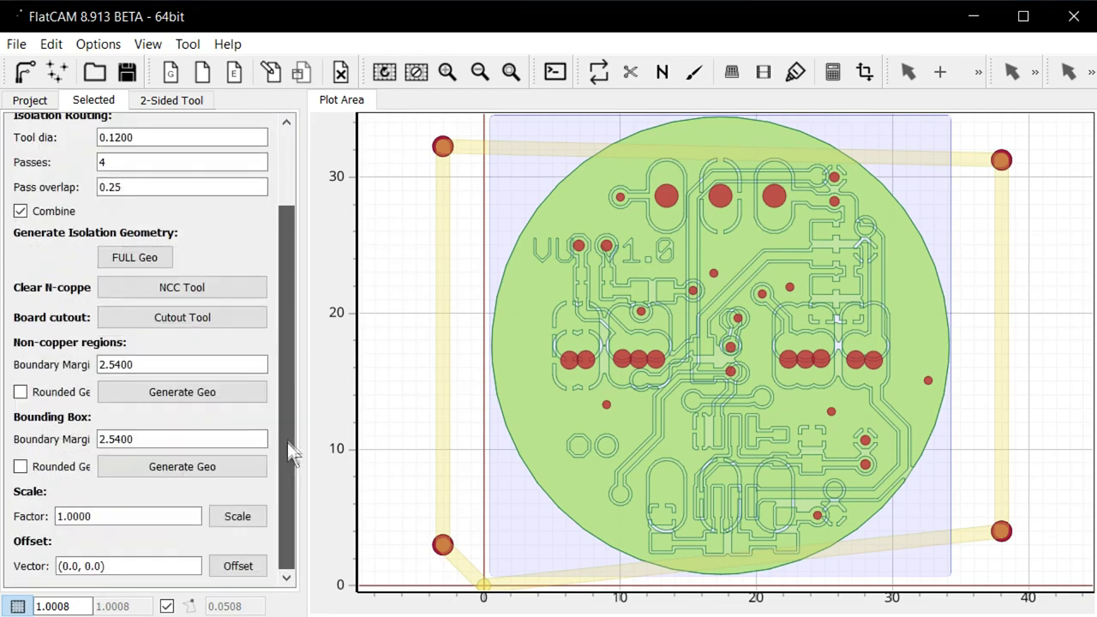
# - Generate the Vu_Meter2.cmp_iso FULL geometry and zoom in to inspect the isolation paths
pyautogui.click(133, 258)
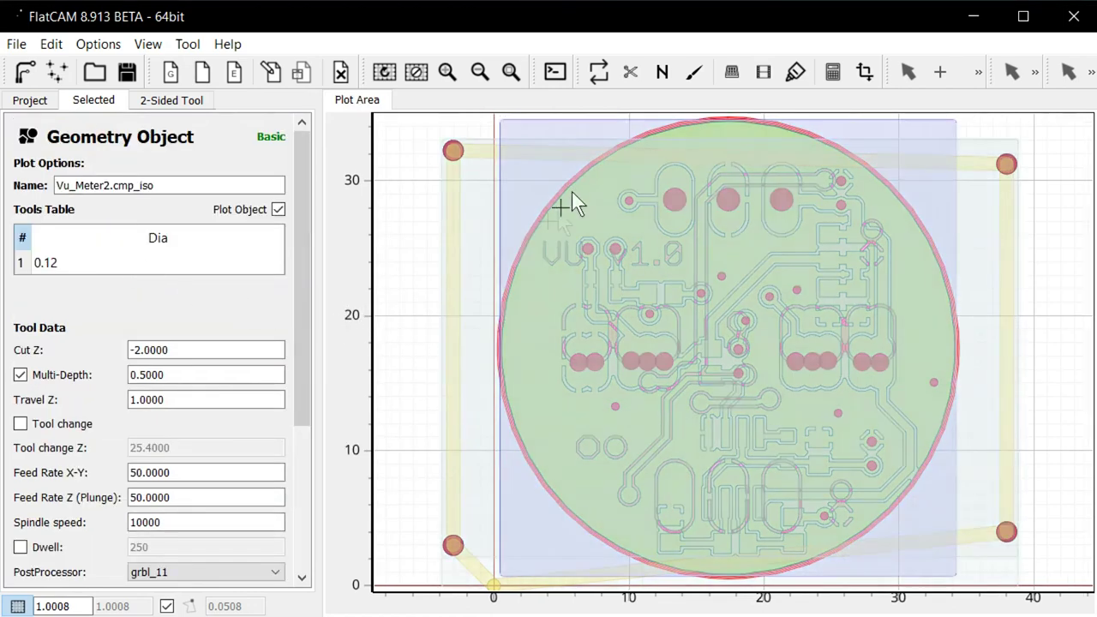
pyautogui.scroll(1, 506, 284)
pyautogui.scroll(3, 506, 284)
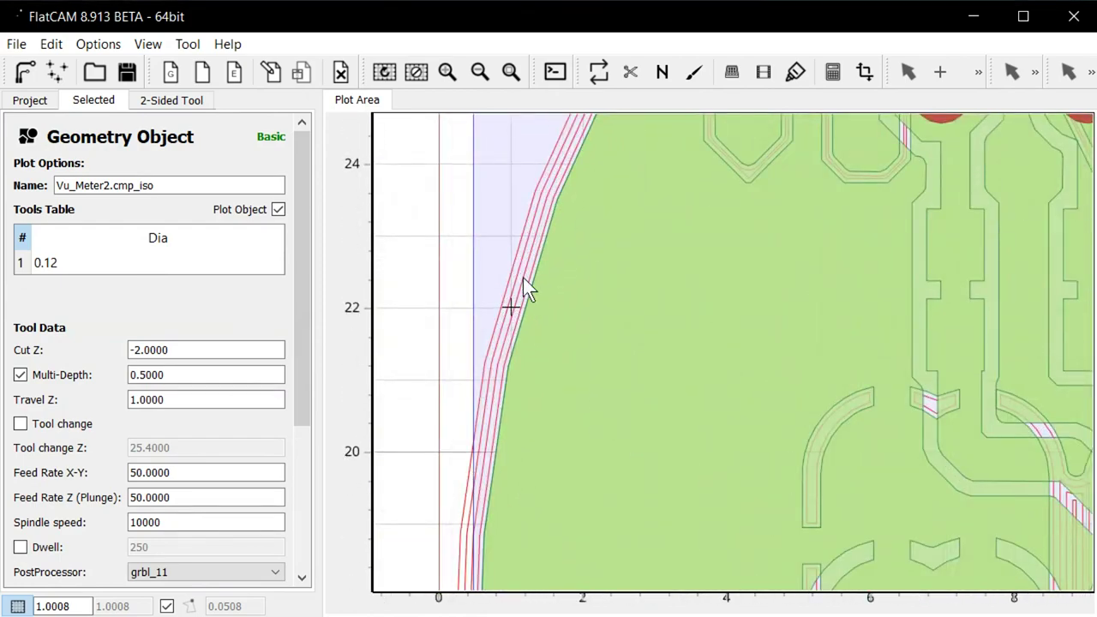
pyautogui.moveTo(776, 368); pyautogui.dragTo(567, 187, button='middle')
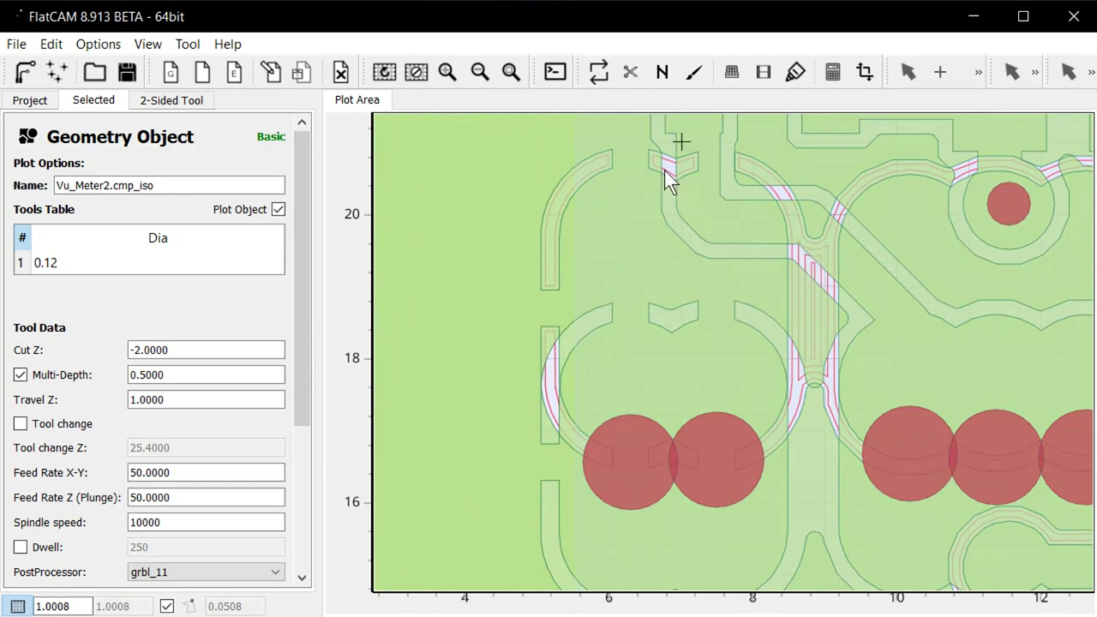
pyautogui.moveTo(969, 211)
pyautogui.mouseDown(button='middle')
pyautogui.moveTo(820, 163)
pyautogui.moveTo(625, 171)
pyautogui.mouseUp(button='middle')
pyautogui.moveTo(800, 303); pyautogui.dragTo(662, 354, button='middle')
pyautogui.scroll(-4, 669, 362)
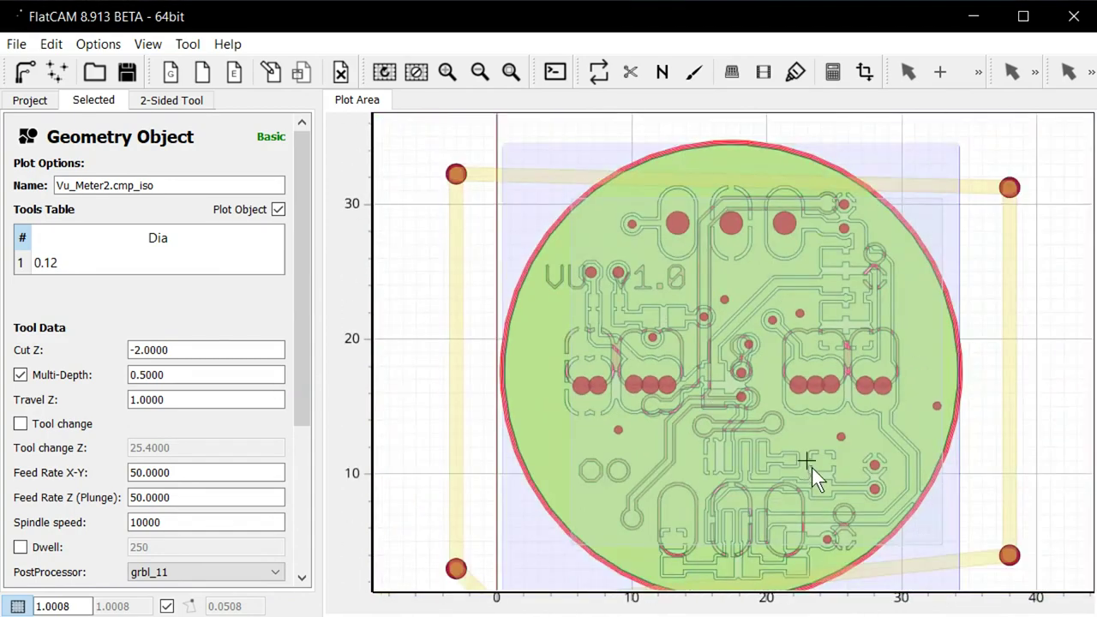
pyautogui.moveTo(811, 467); pyautogui.dragTo(823, 433, button='middle')
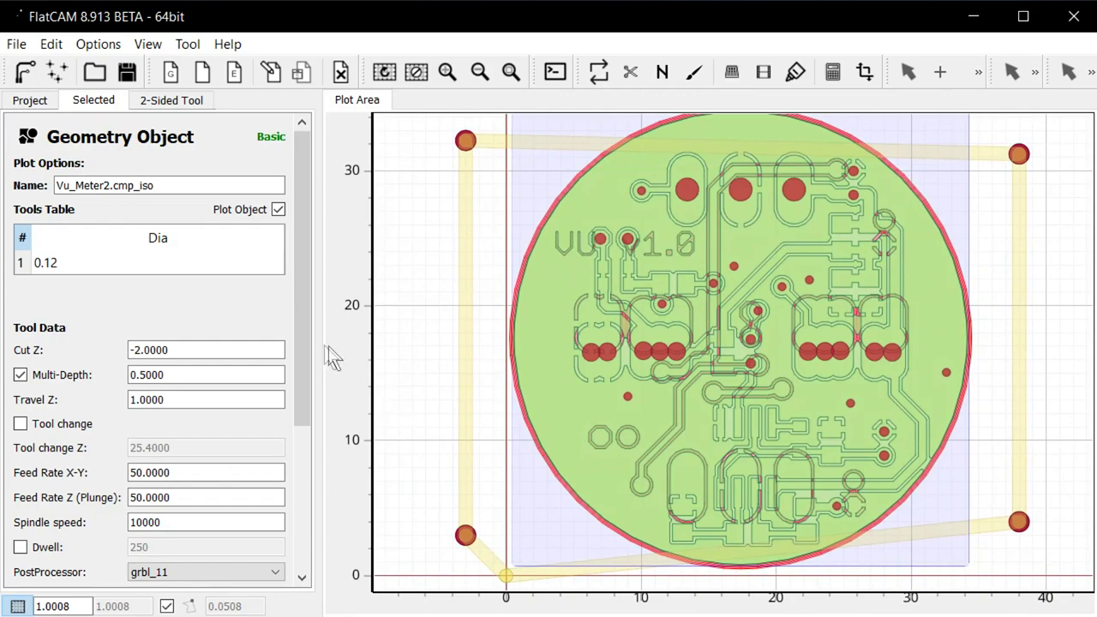
pyautogui.moveTo(304, 282); pyautogui.dragTo(307, 362)
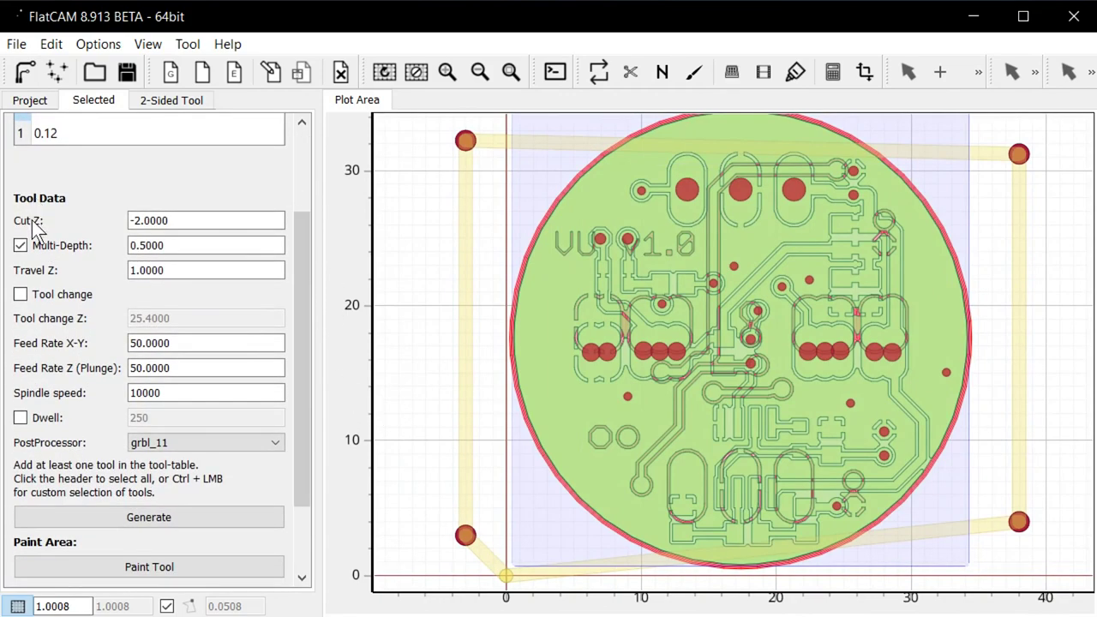
# - Set the isolation geometry's Cut Z to -0.05 and turn off Multi-Depth
pyautogui.doubleClick(195, 221)
pyautogui.click(195, 223)
pyautogui.click(195, 223)
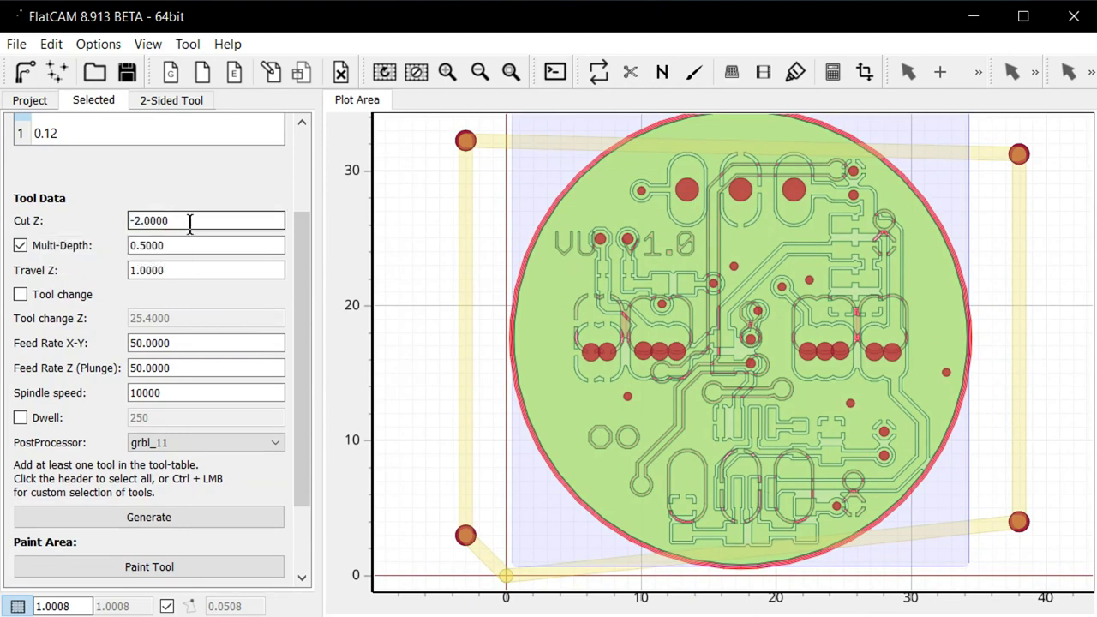
pyautogui.moveTo(191, 223); pyautogui.dragTo(134, 228)
pyautogui.write('0.05')
pyautogui.click(21, 245)
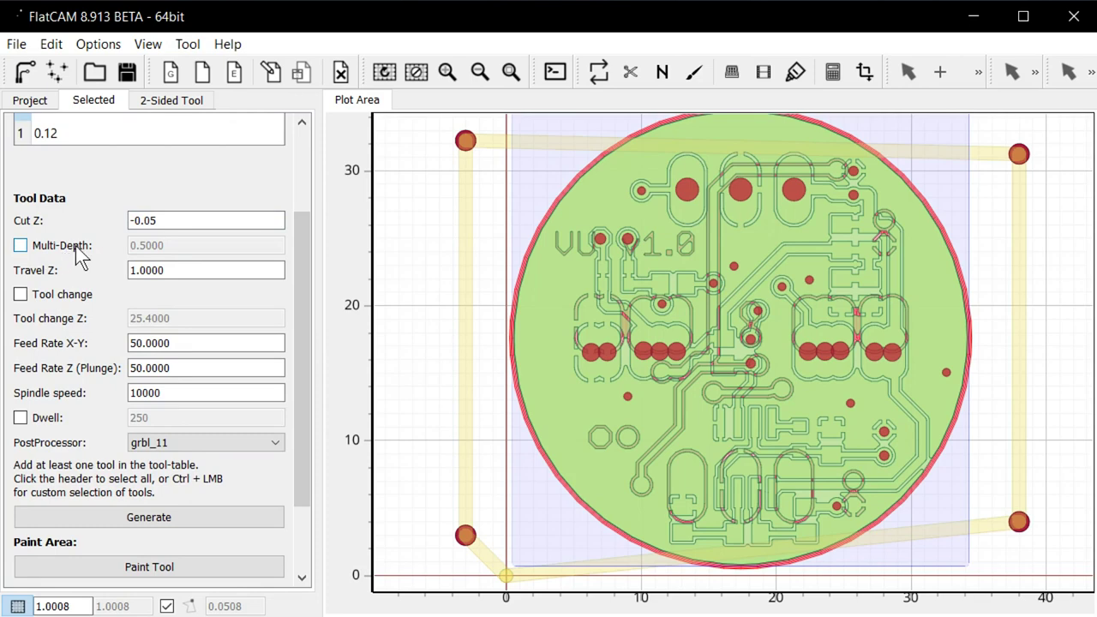
pyautogui.click(130, 269)
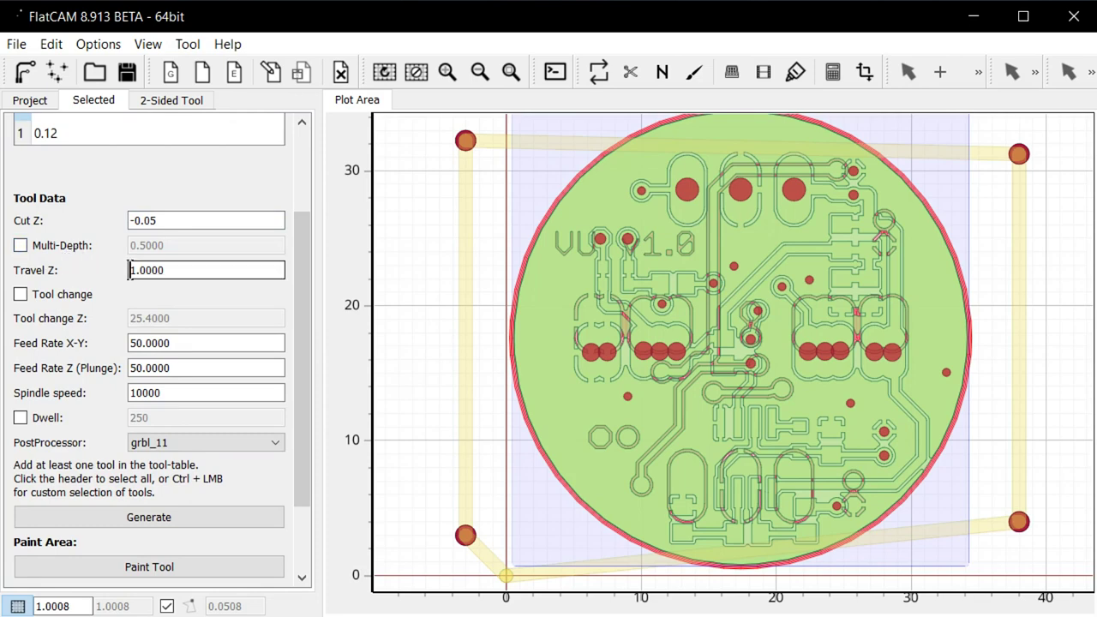
pyautogui.click(156, 307)
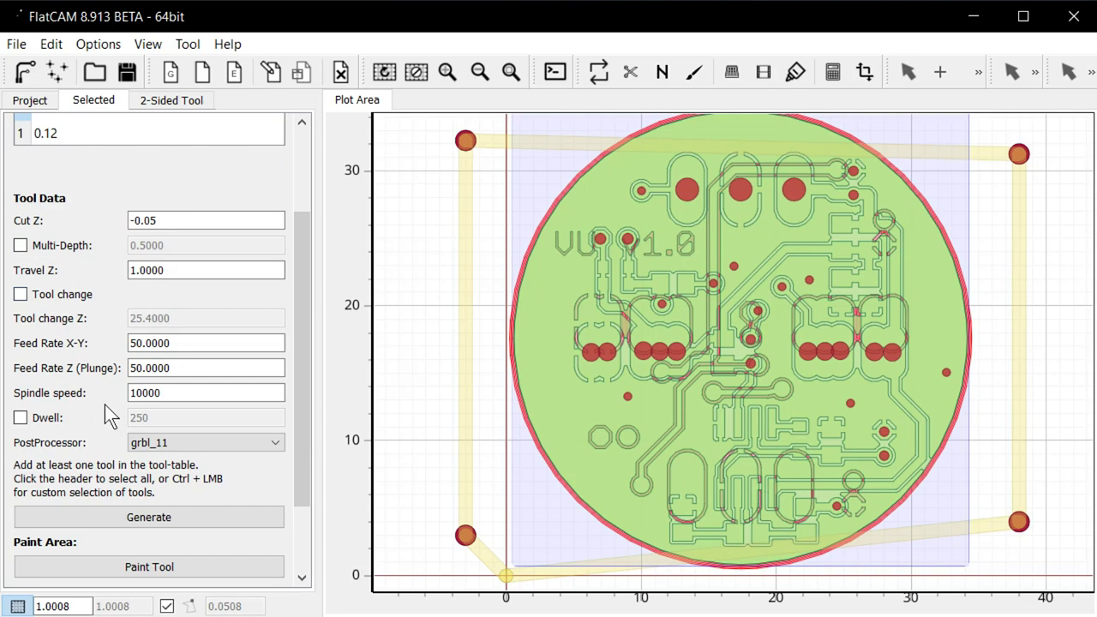
# - Set Feed Rate X-Y to 80 and Feed Rate Z to 150, then generate the CNC job
pyautogui.click(184, 372)
pyautogui.press('Home')
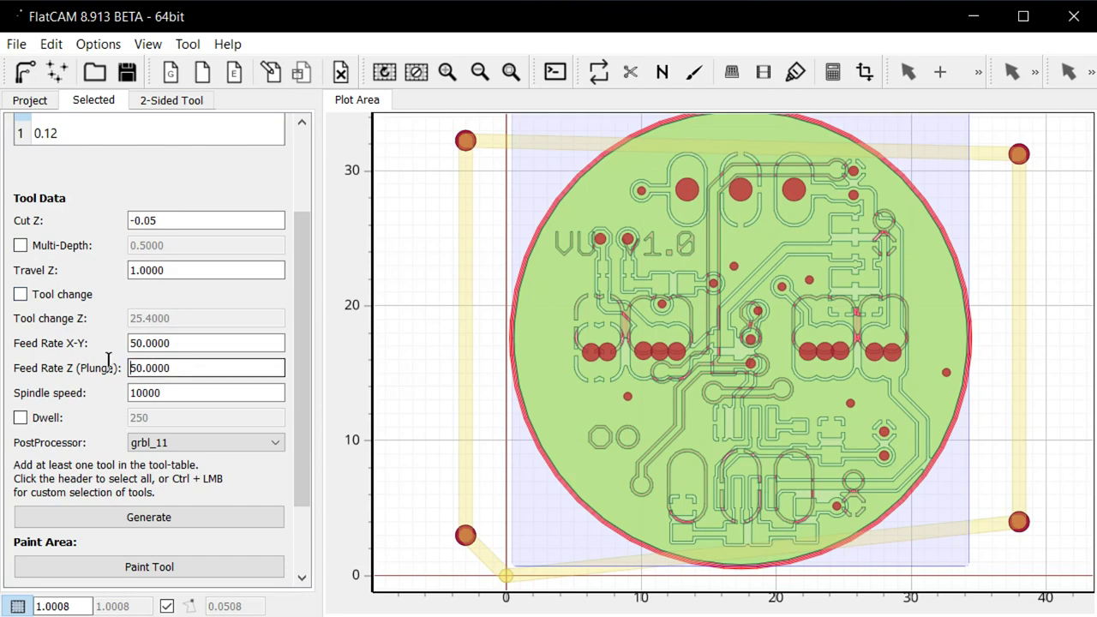
pyautogui.click(177, 342)
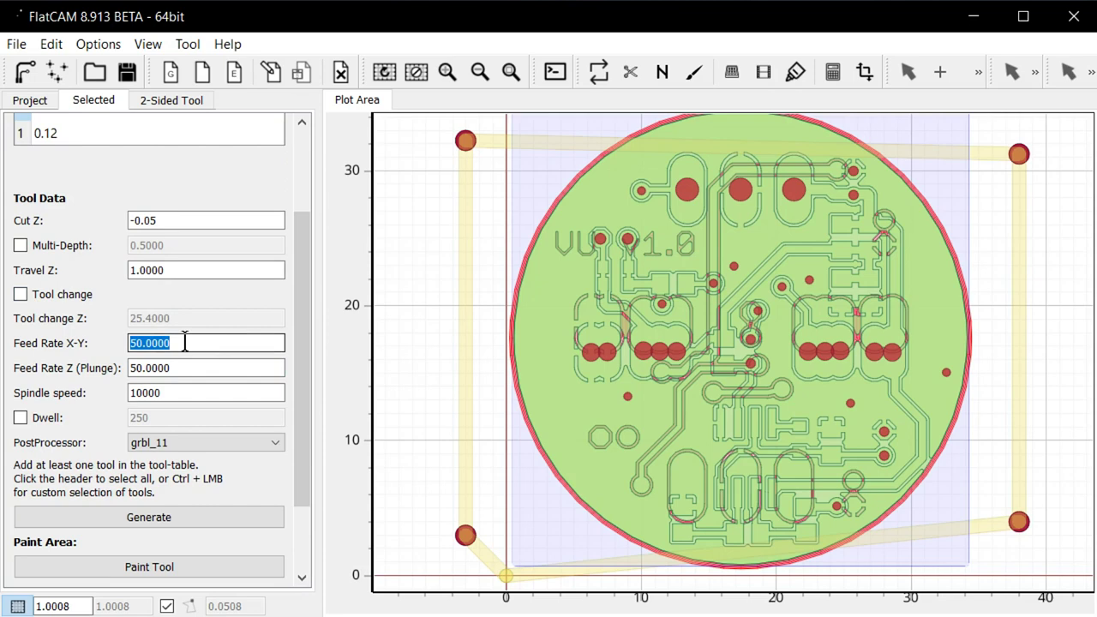
pyautogui.write('80')
pyautogui.click(181, 367)
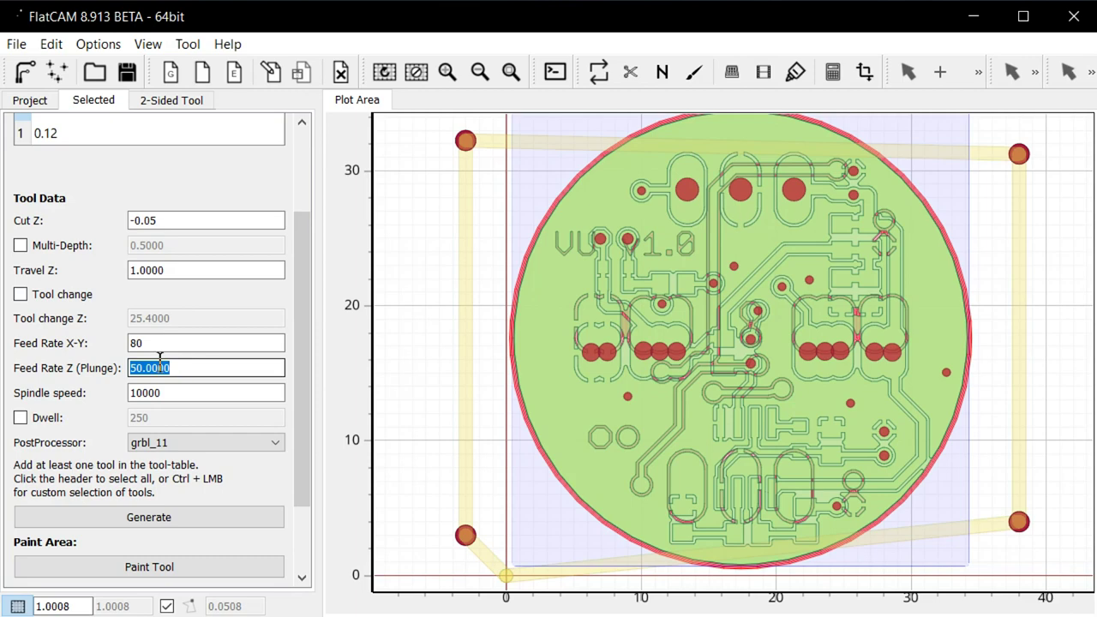
pyautogui.write('150')
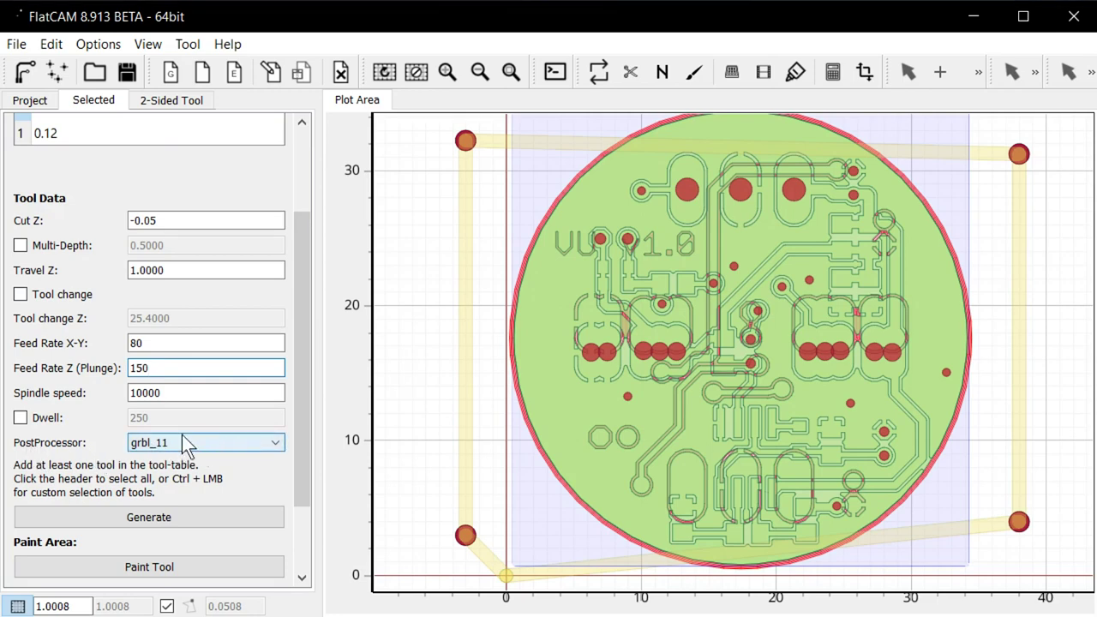
pyautogui.moveTo(300, 448); pyautogui.dragTo(300, 531)
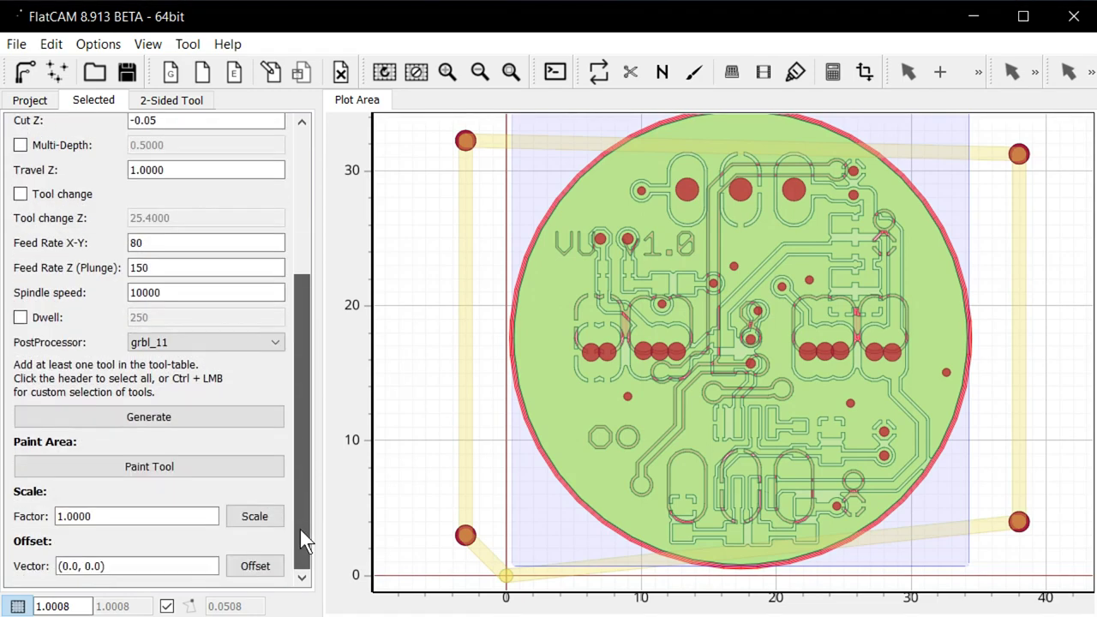
pyautogui.click(146, 420)
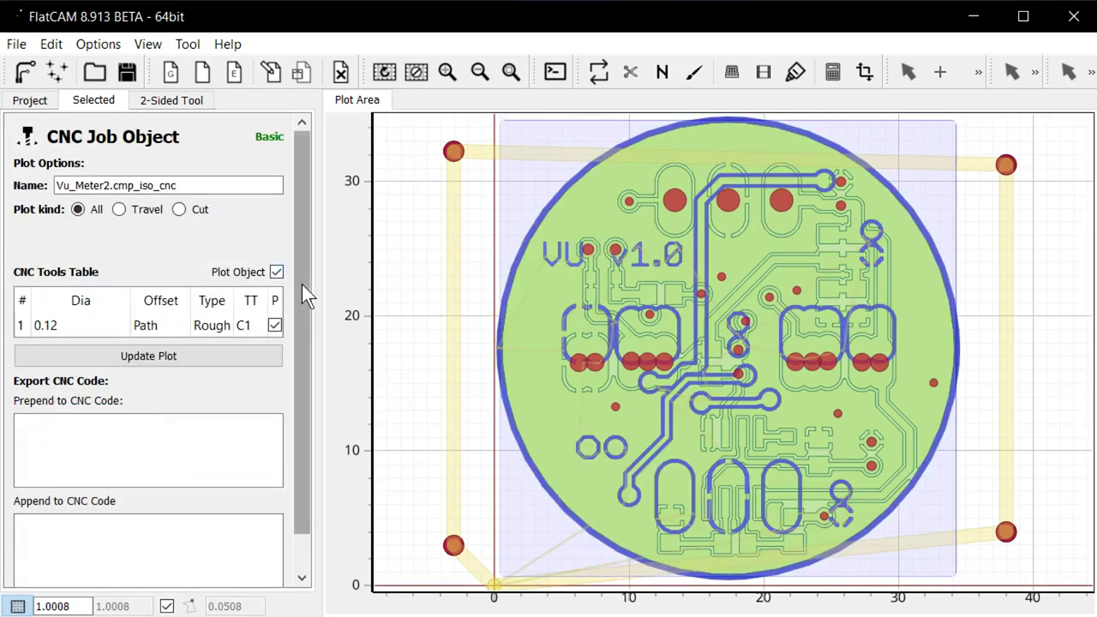
# - Save the top isolation G-code as 2. Vu_Meter2.cmp_iso_cnc.nc in the VU_Meter folder
pyautogui.moveTo(302, 285); pyautogui.dragTo(295, 399)
pyautogui.click(224, 567)
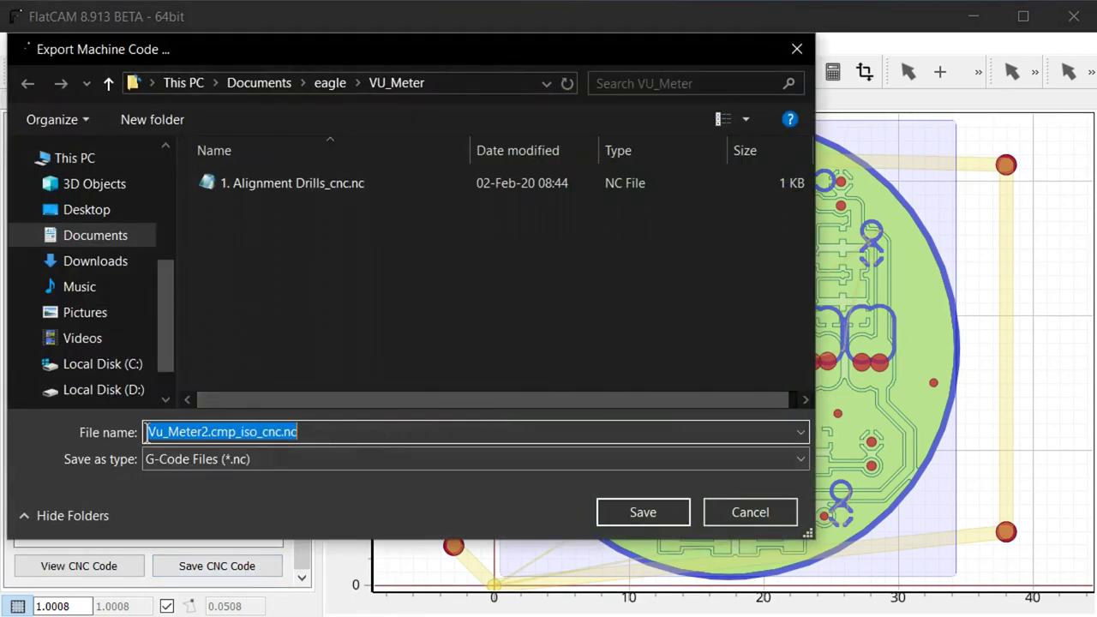
pyautogui.click(150, 437)
pyautogui.write('2.')
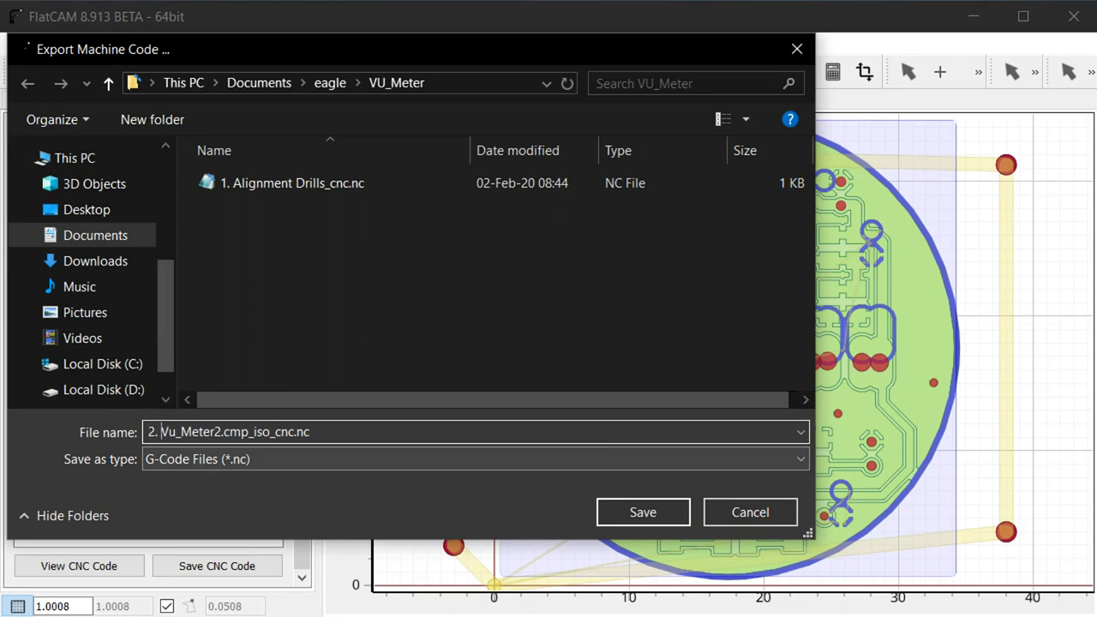
pyautogui.press('Return')
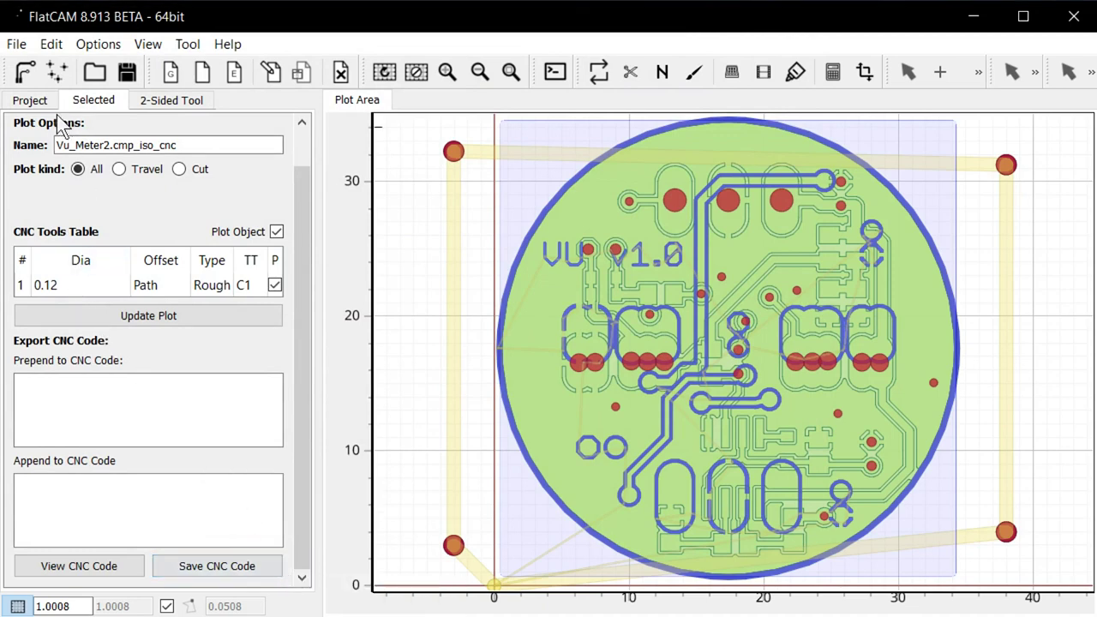
# - Create Vu_Meter2.sol's isolation geometry with 4 combined passes and 0.25 overlap
pyautogui.click(35, 100)
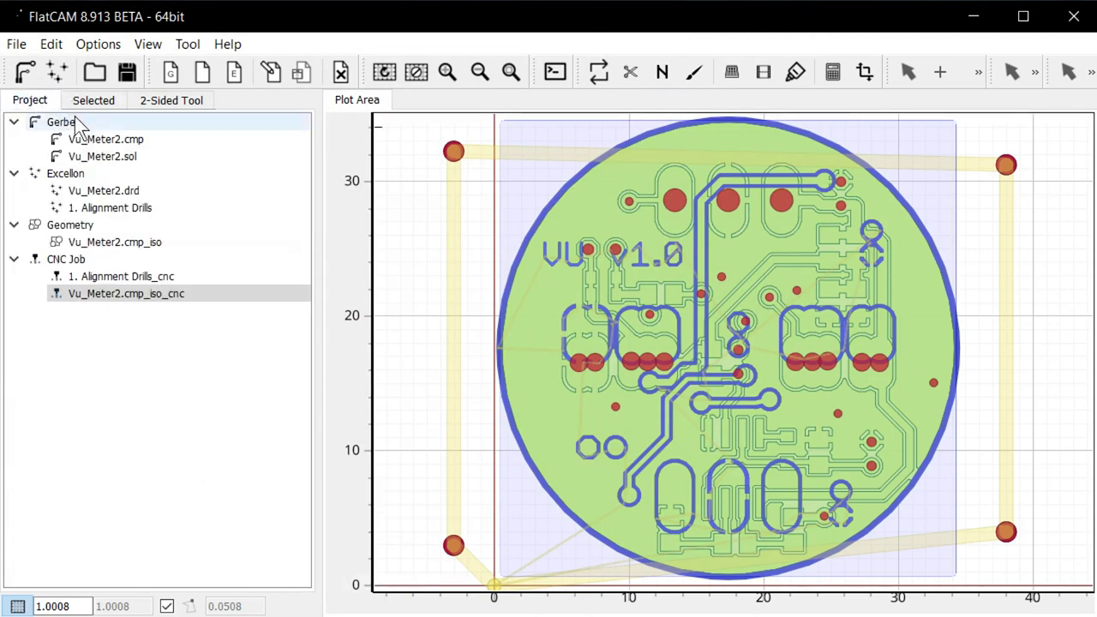
pyautogui.click(104, 160)
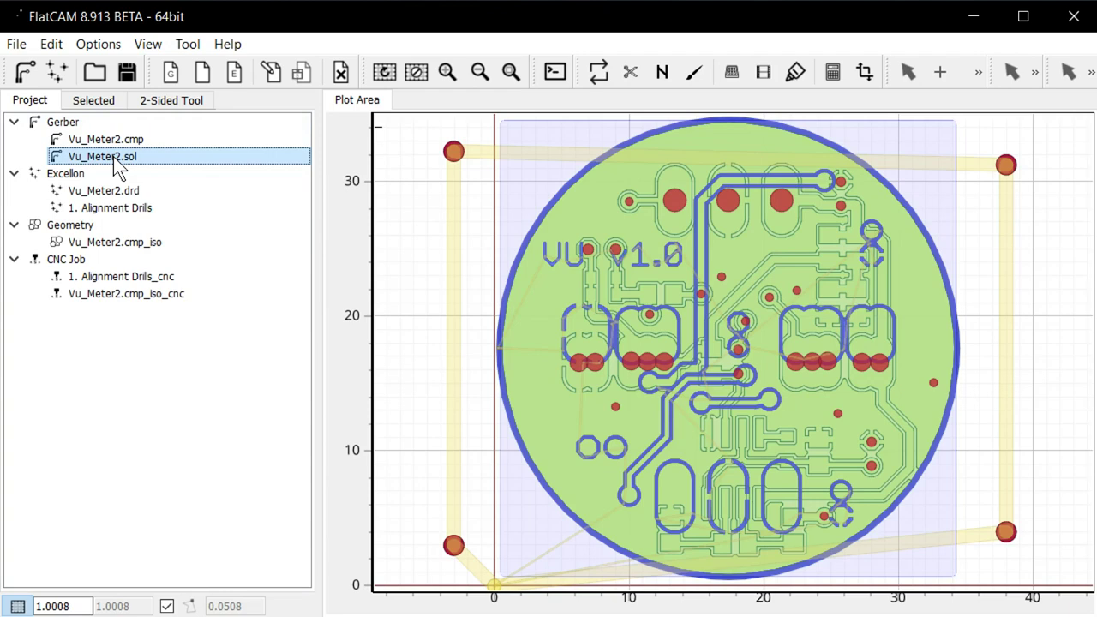
pyautogui.click(100, 102)
pyautogui.click(131, 258)
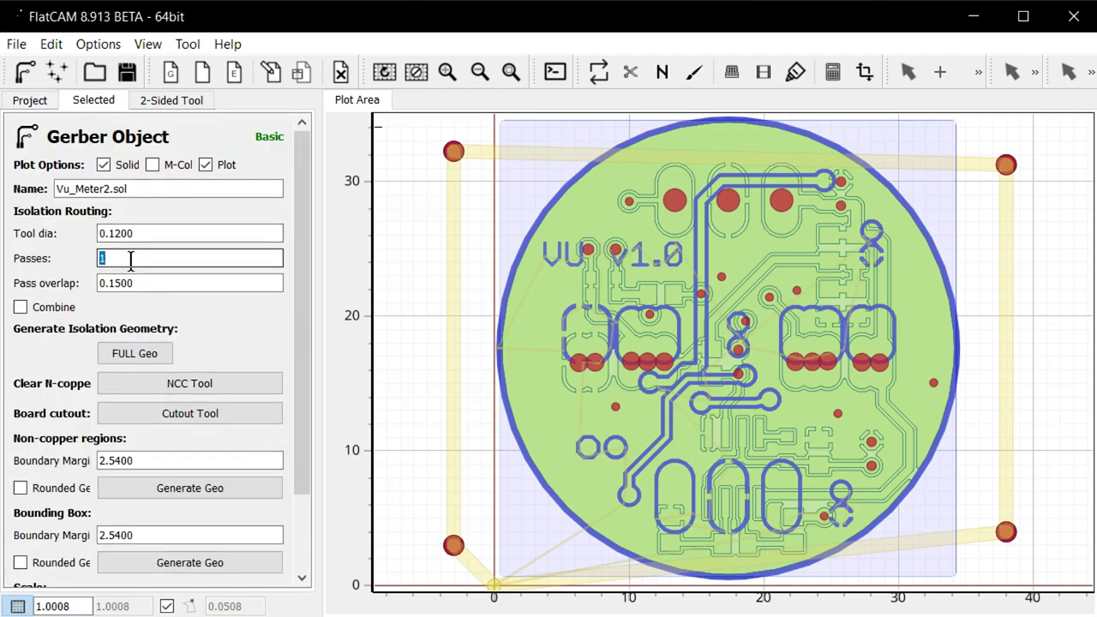
pyautogui.write('4')
pyautogui.press('Tab')
pyautogui.write('0.25')
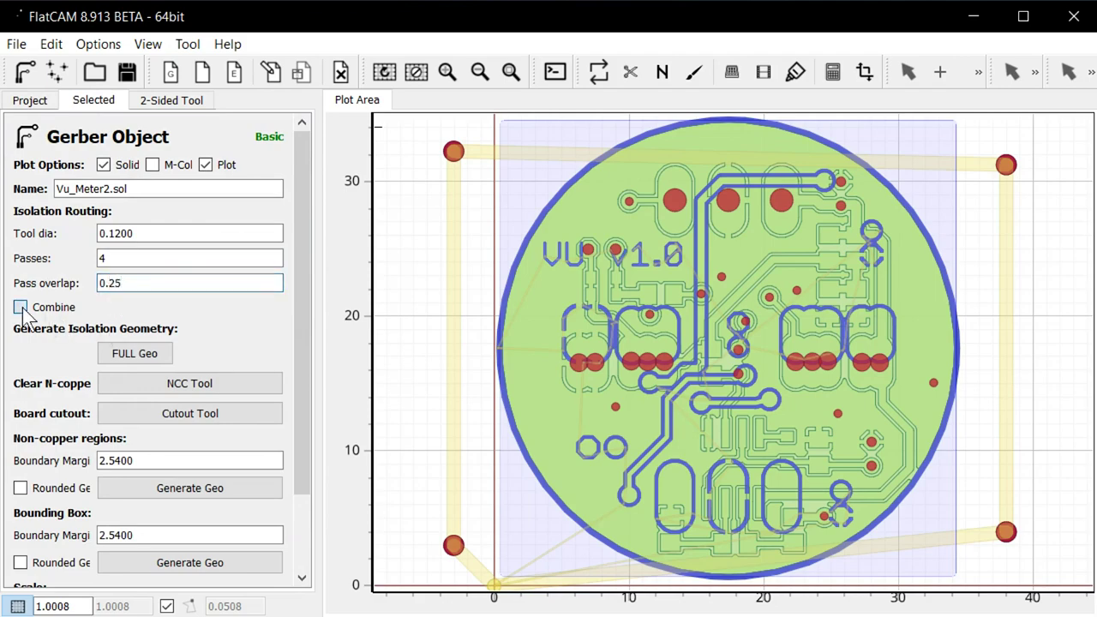
pyautogui.click(20, 307)
pyautogui.click(148, 354)
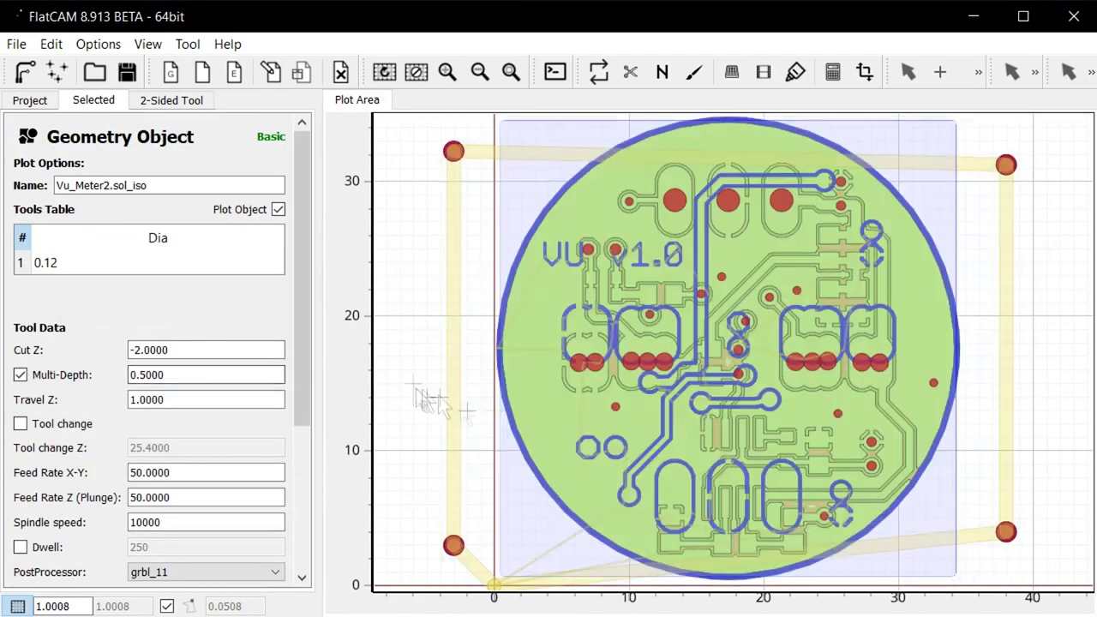
# - Generate the bottom CNC job with Cut Z -0.05, single depth, and feeds 80/150
pyautogui.click(188, 349)
pyautogui.write('-0.05')
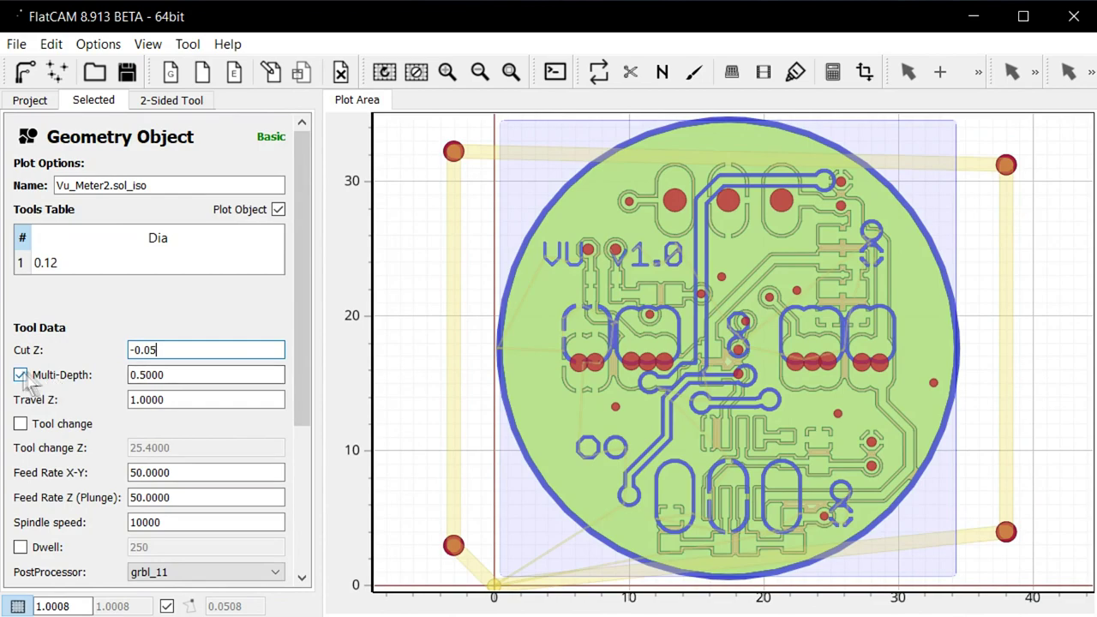
pyautogui.click(20, 374)
pyautogui.scroll(-2, 214, 450)
pyautogui.click(179, 369)
pyautogui.write('80')
pyautogui.click(183, 394)
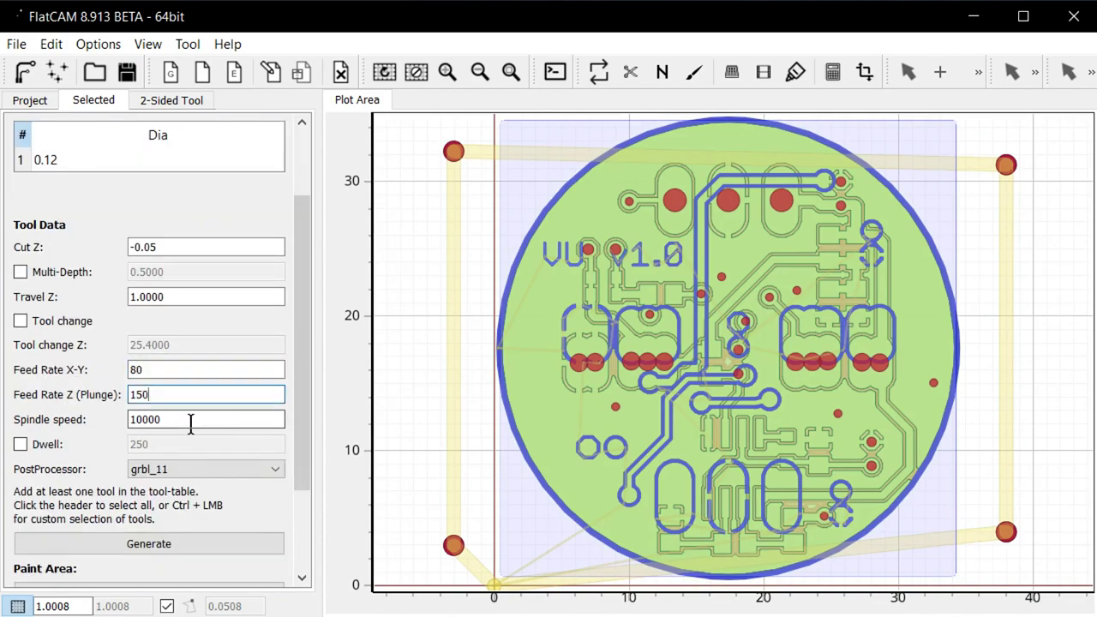
pyautogui.scroll(-3, 304, 514)
pyautogui.click(194, 422)
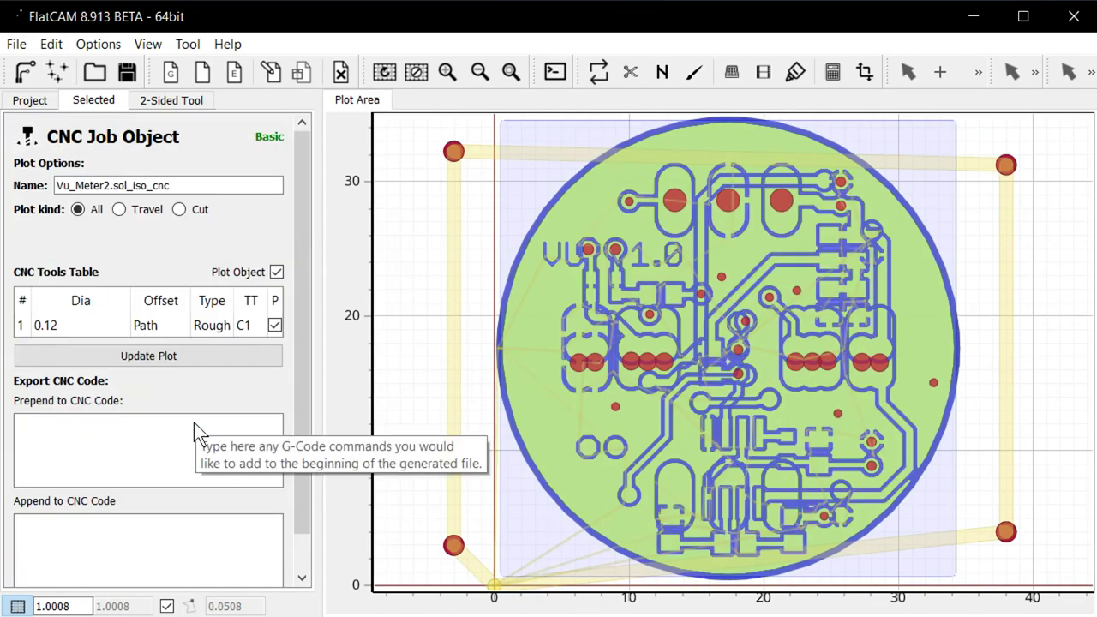
# - Save the bottom-layer G-code as 3. Vu_Meter2.sol_iso_cnc.nc
pyautogui.scroll(-1, 194, 422)
pyautogui.click(217, 566)
pyautogui.press('Home')
pyautogui.write('3.')
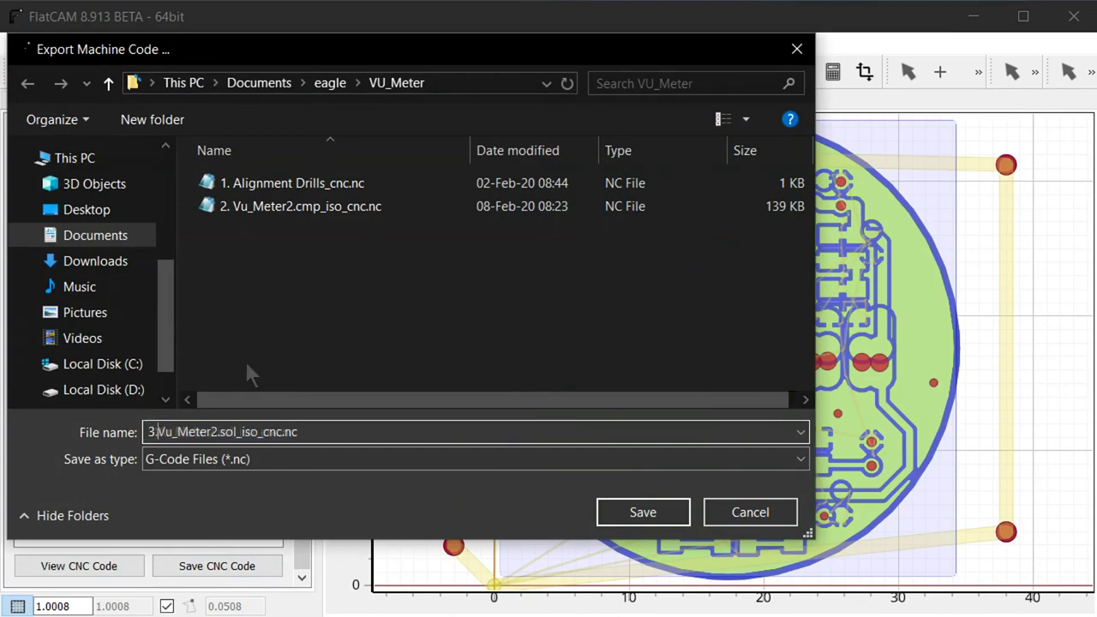
pyautogui.click(643, 511)
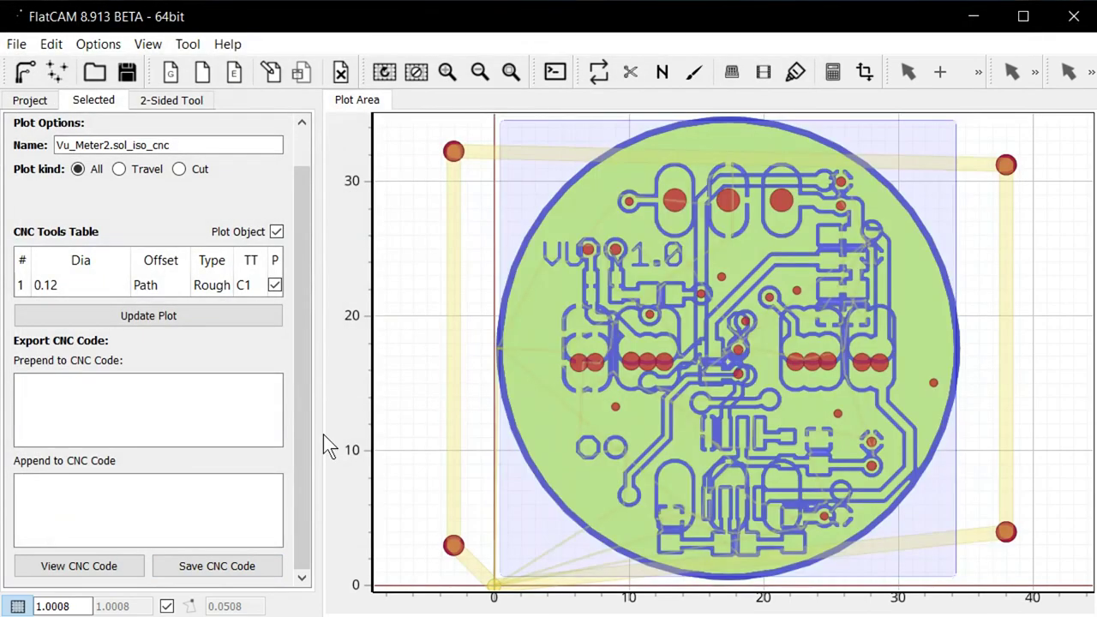
# - Select the Vu_Meter2.drd drill file and show its properties
pyautogui.click(29, 100)
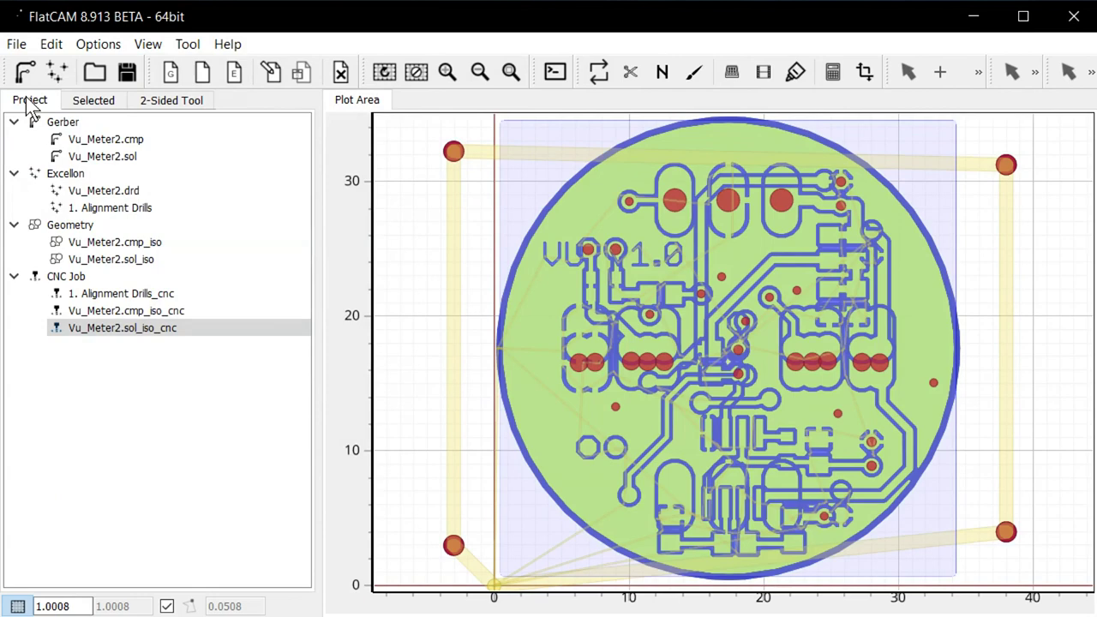
pyautogui.click(135, 190)
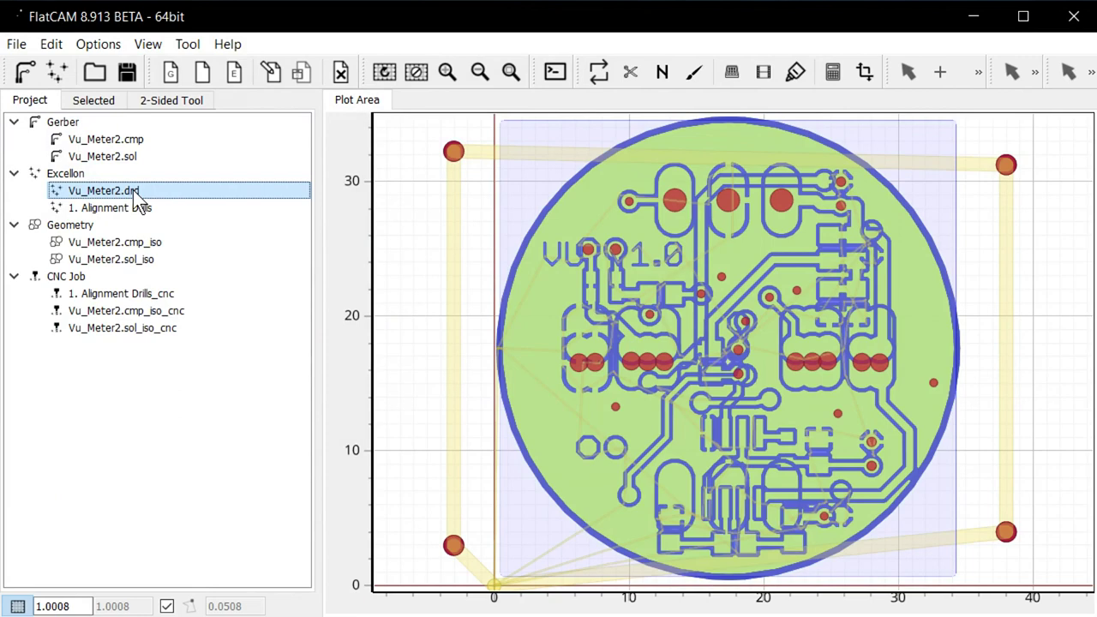
pyautogui.click(99, 100)
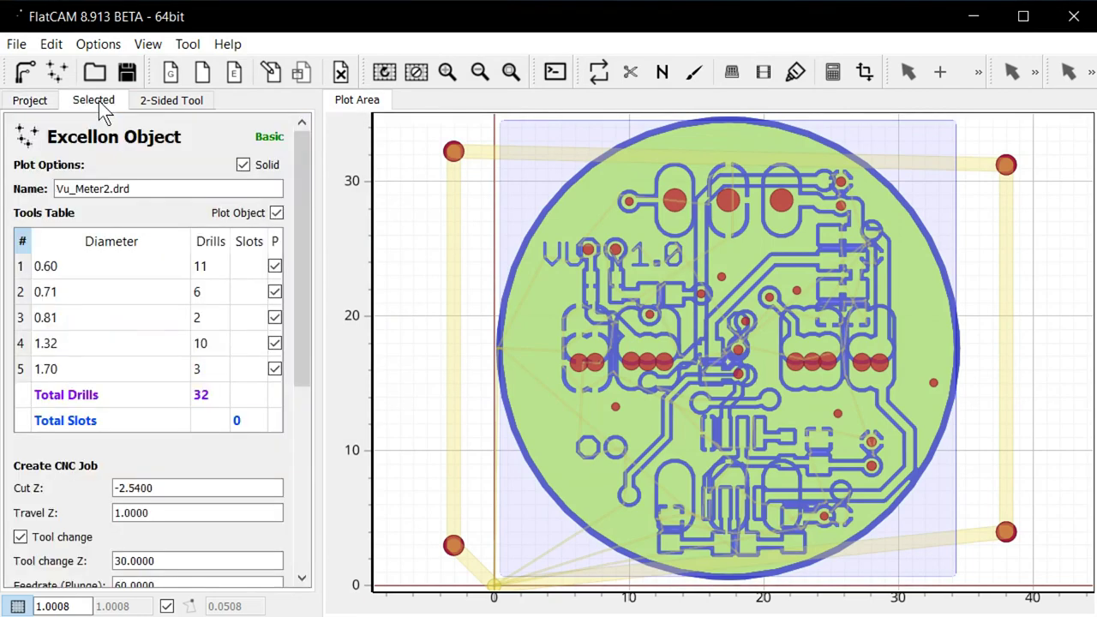
pyautogui.moveTo(306, 245); pyautogui.dragTo(306, 271)
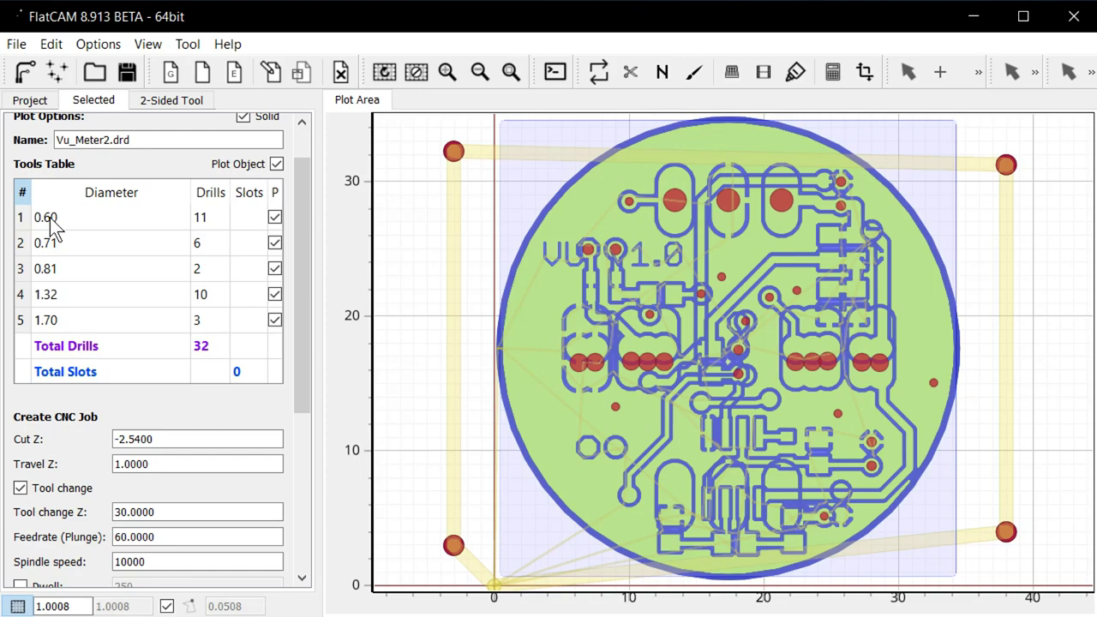
pyautogui.moveTo(302, 290); pyautogui.dragTo(315, 399)
# - Check Cut Z -2.54, Travel Z and tool-change height, then generate the drilling CNC job
pyautogui.click(165, 236)
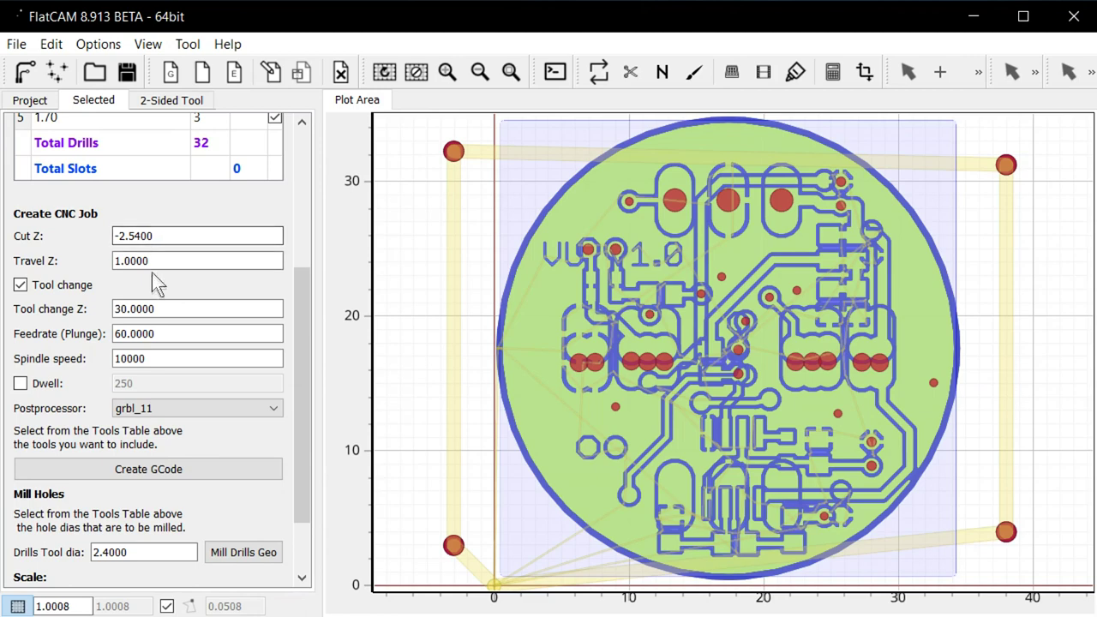
pyautogui.click(155, 262)
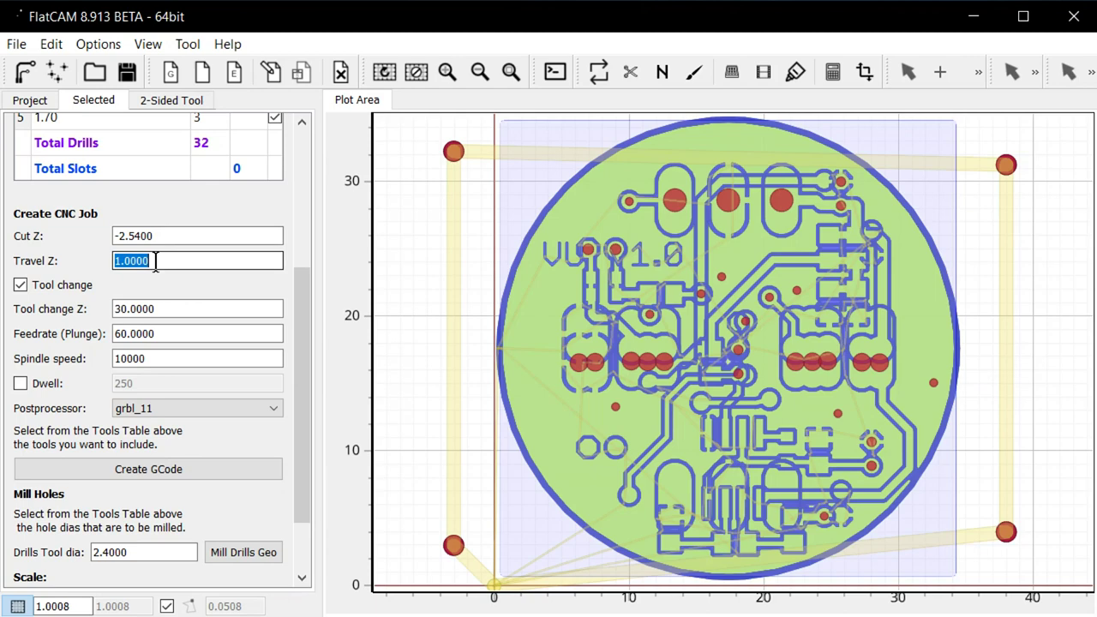
pyautogui.click(155, 263)
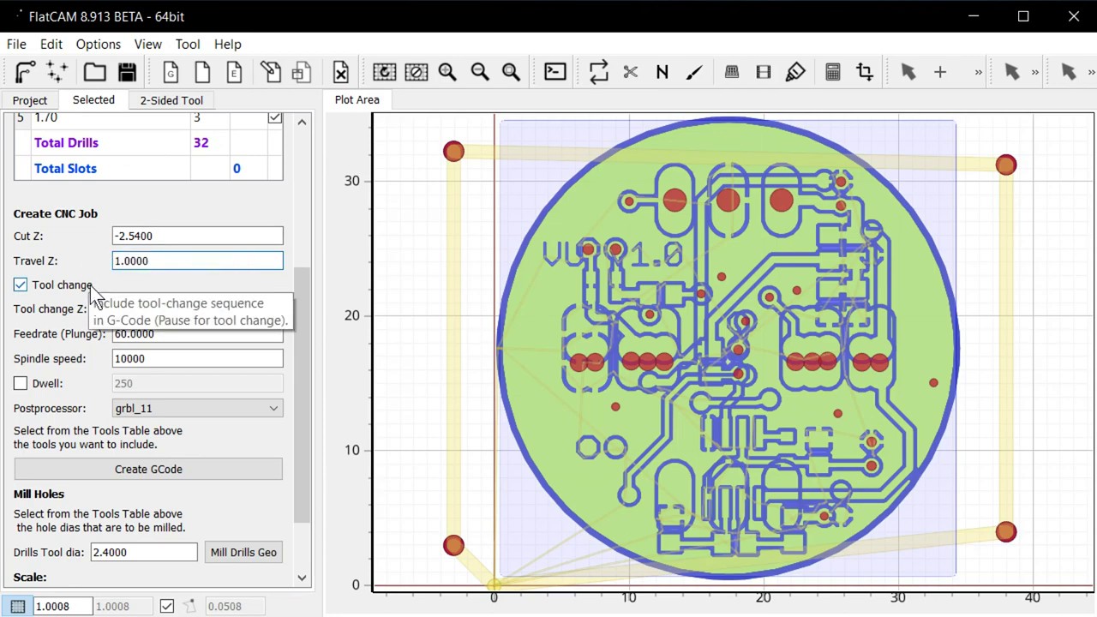
pyautogui.click(172, 308)
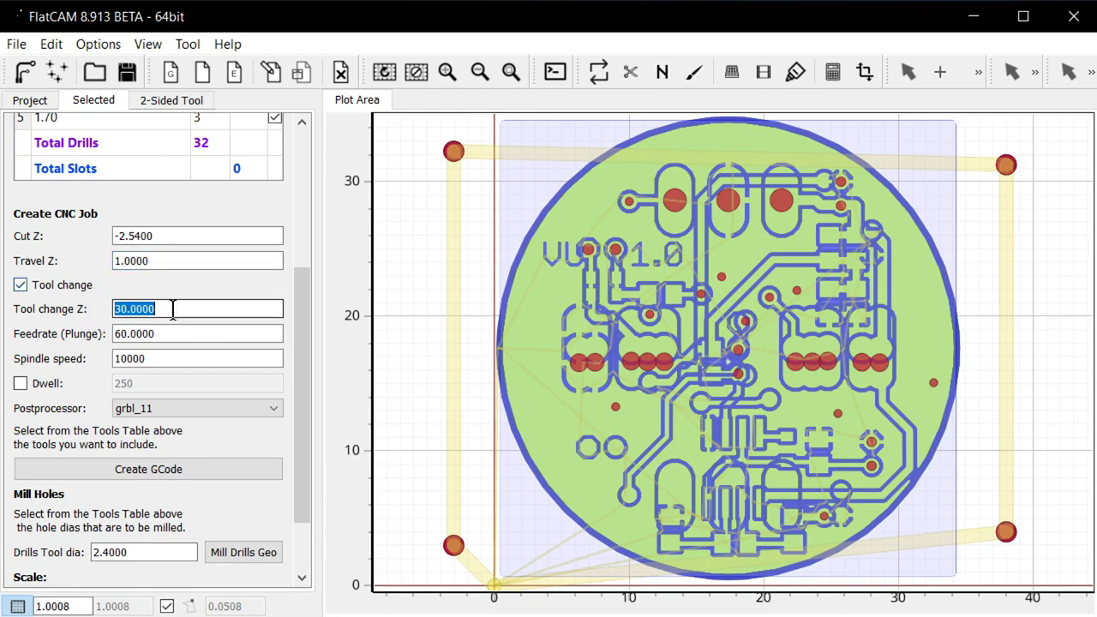
pyautogui.click(173, 308)
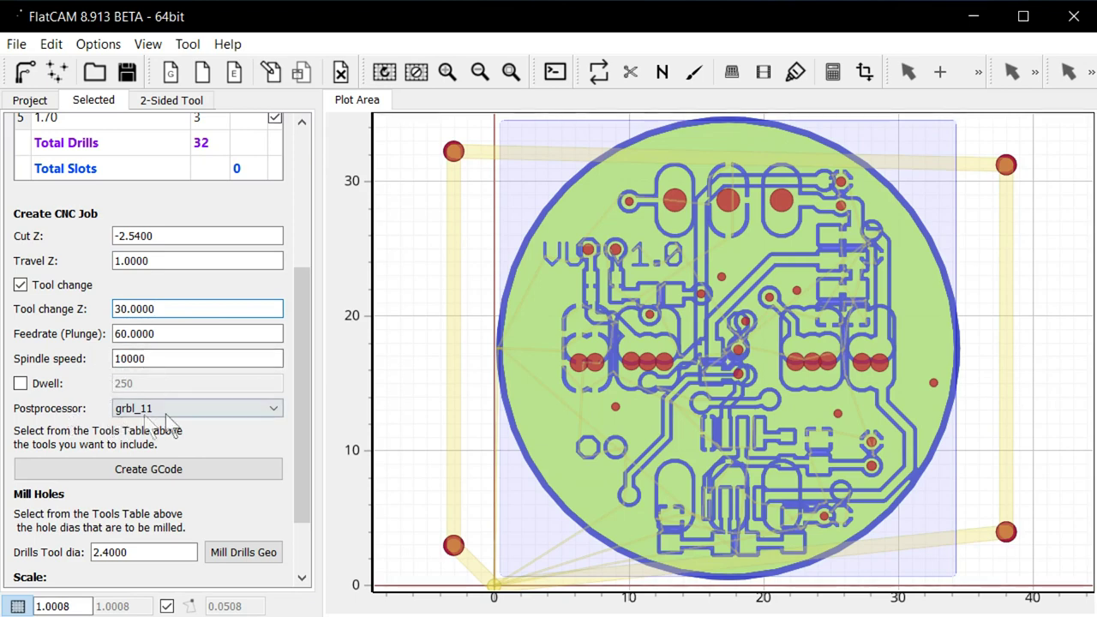
pyautogui.click(199, 470)
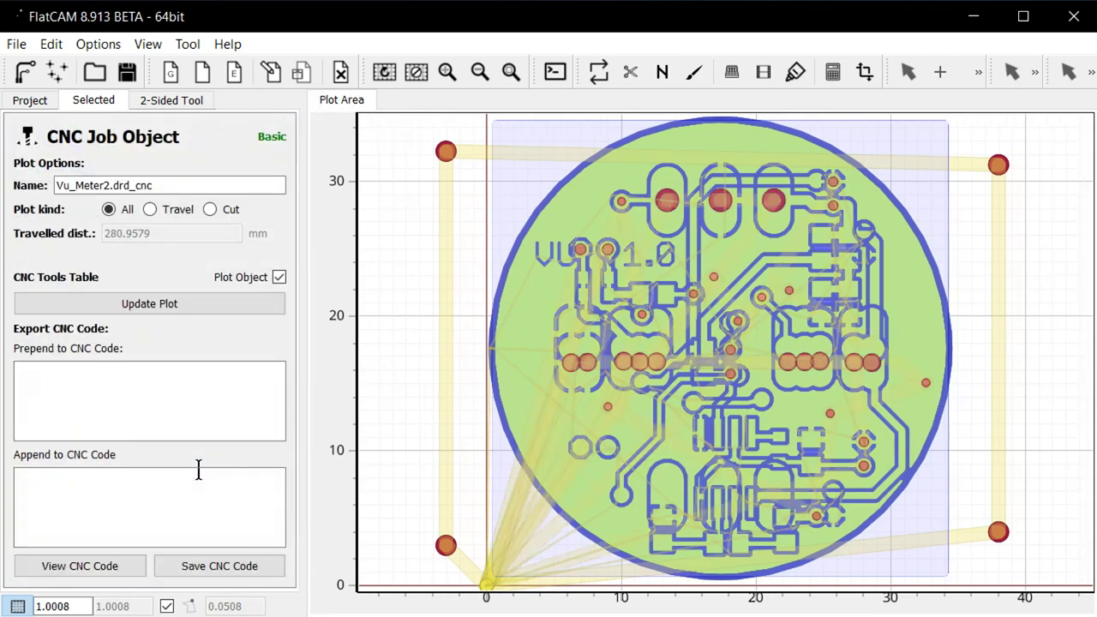
# - Export the drilling G-code as 4. Vu_Meter2.drd_cnc.nc into the VU_Meter folder
pyautogui.click(227, 573)
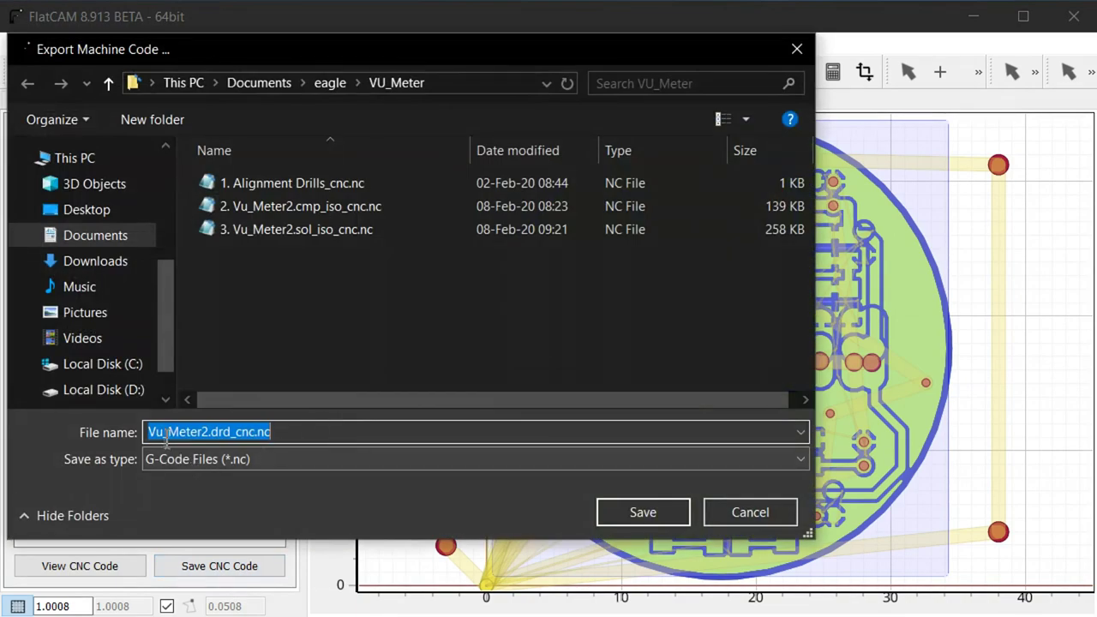
pyautogui.click(150, 433)
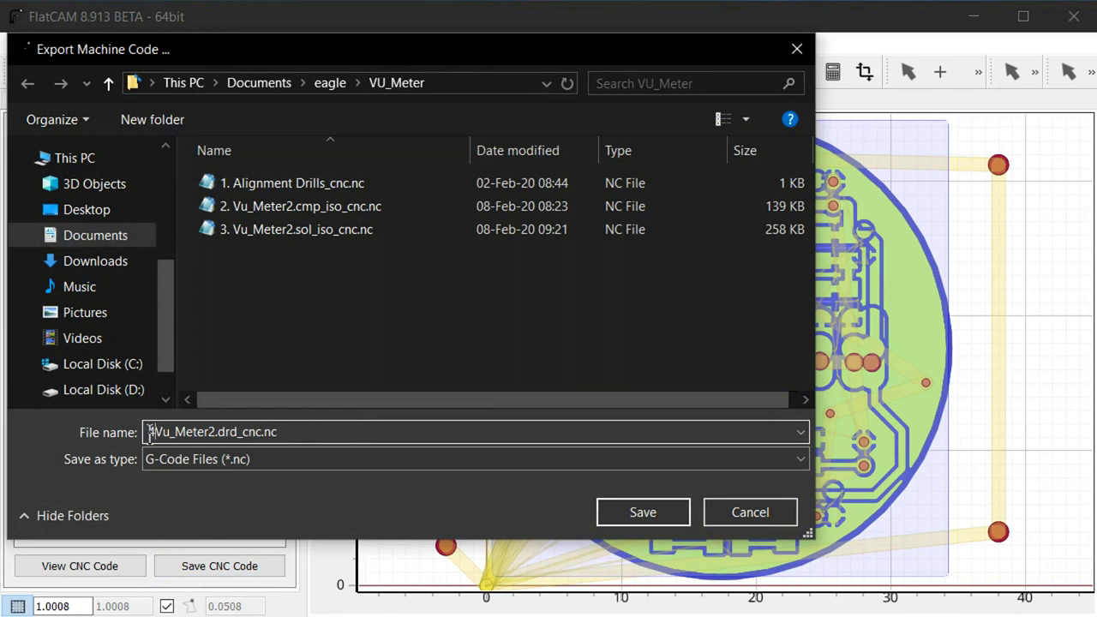
pyautogui.write('4.')
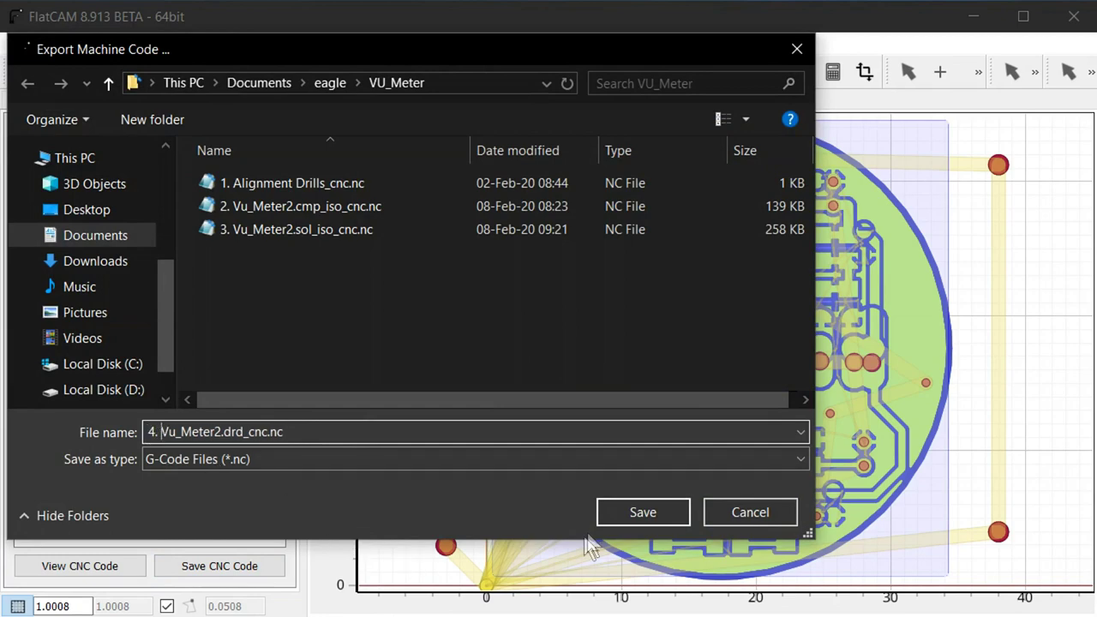
pyautogui.click(614, 516)
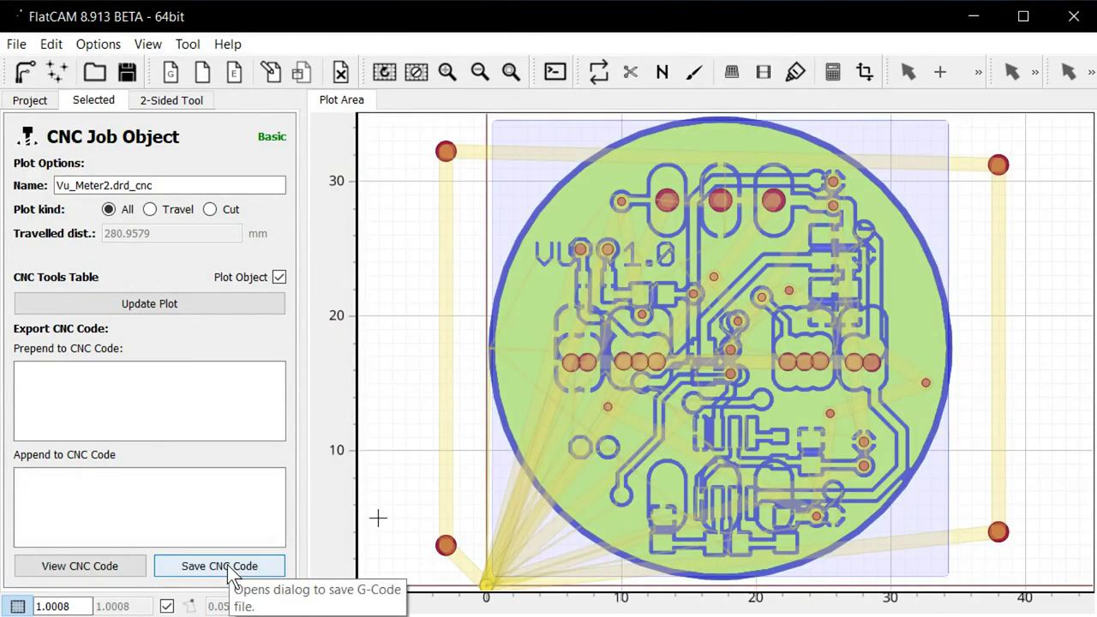
# - Open the Cutout PCB tool for the Vu_Meter2.sol Gerber, keeping the 2.4000 tool diameter
pyautogui.click(188, 43)
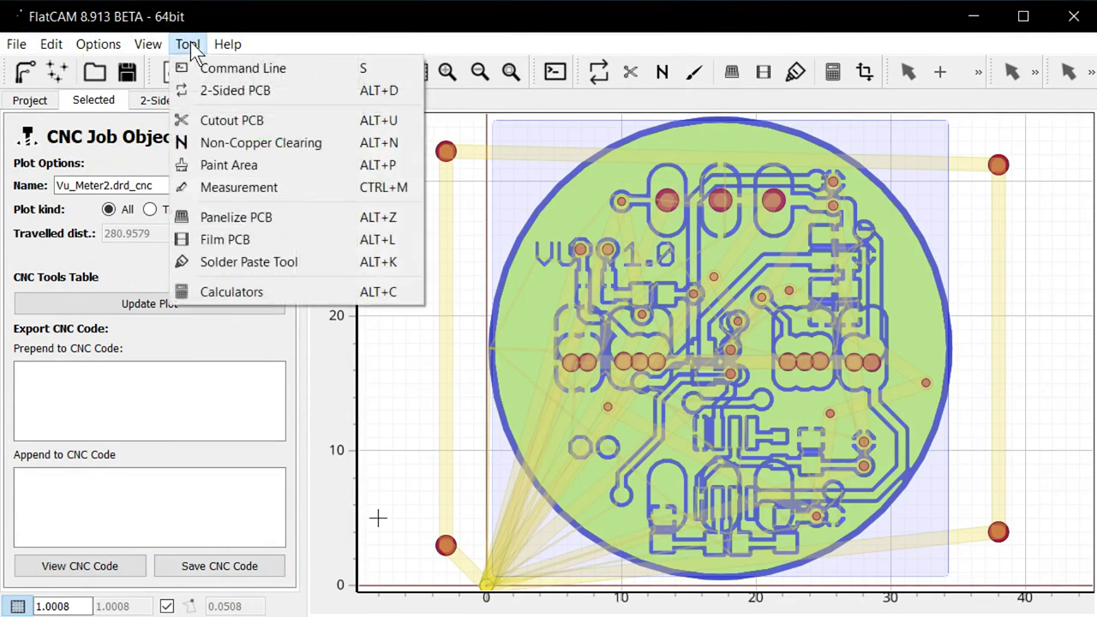
pyautogui.click(247, 124)
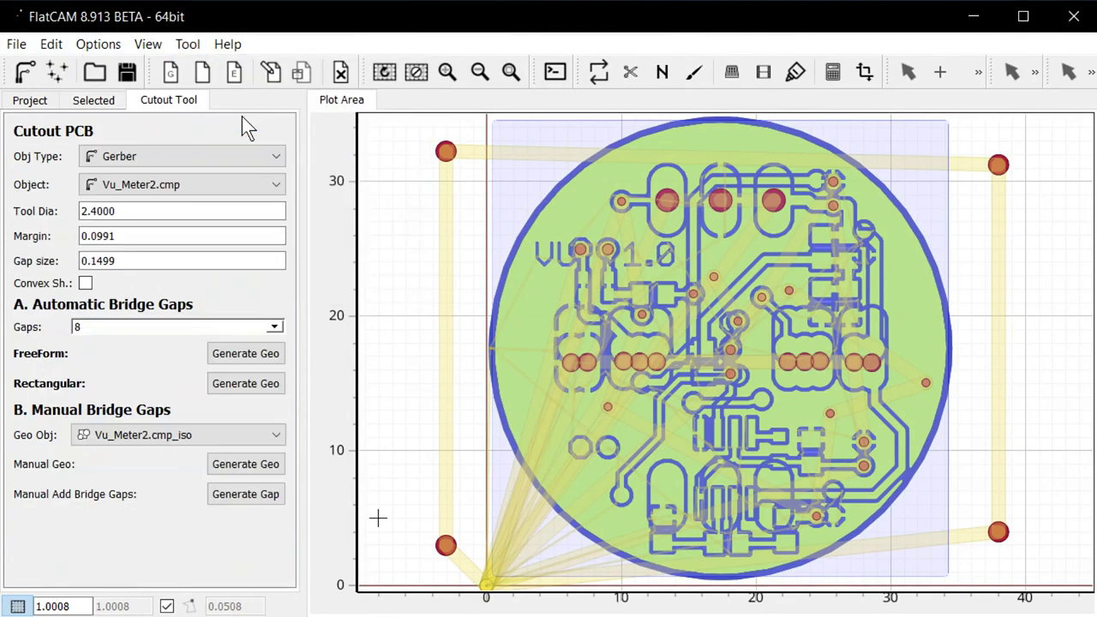
pyautogui.click(165, 186)
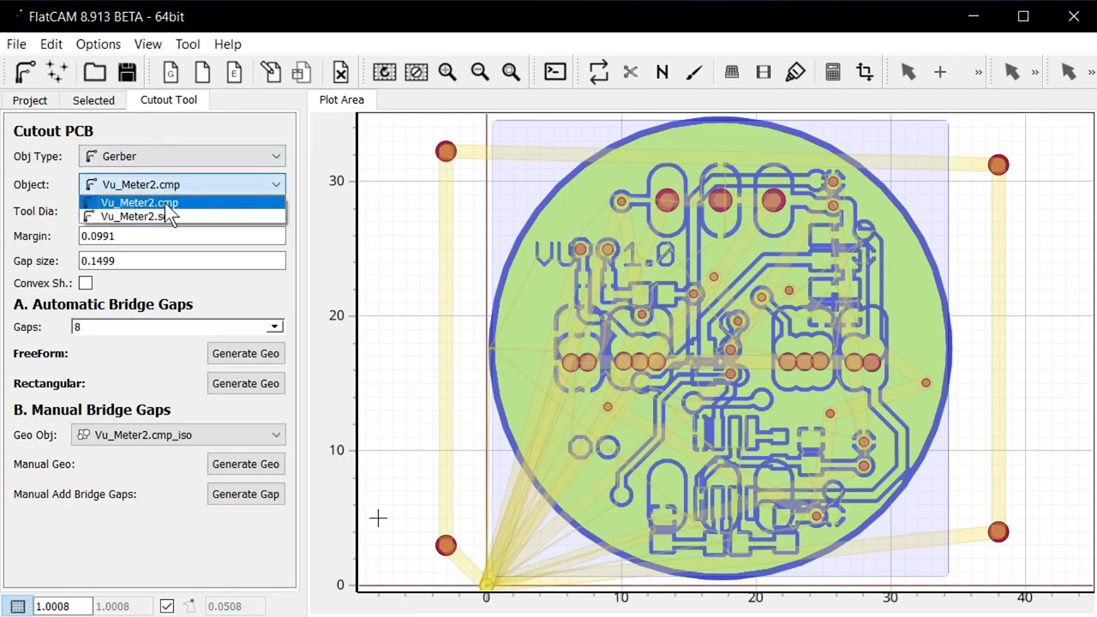
pyautogui.click(165, 210)
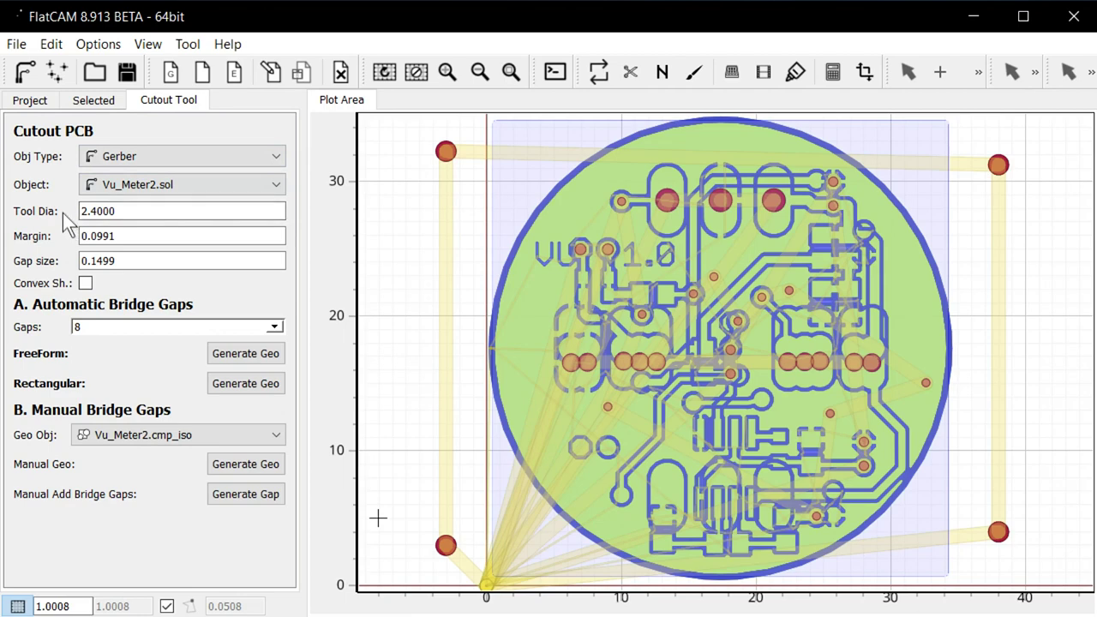
pyautogui.doubleClick(117, 210)
pyautogui.click(116, 210)
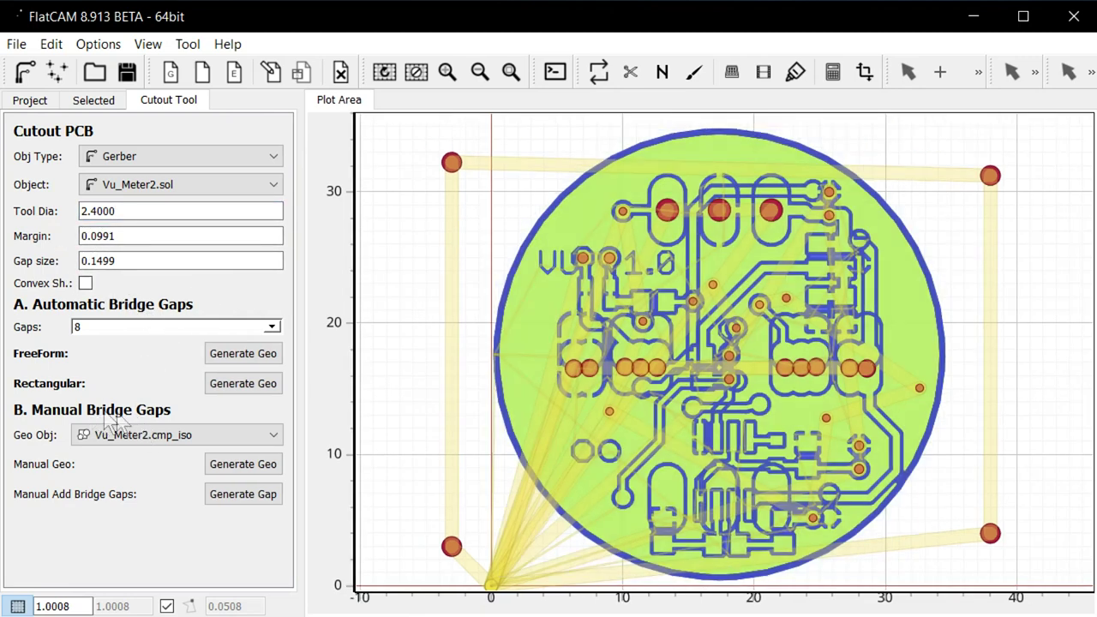
# - Generate the manual cutout geometry using Vu_Meter2.sol_iso as the geometry object
pyautogui.click(190, 434)
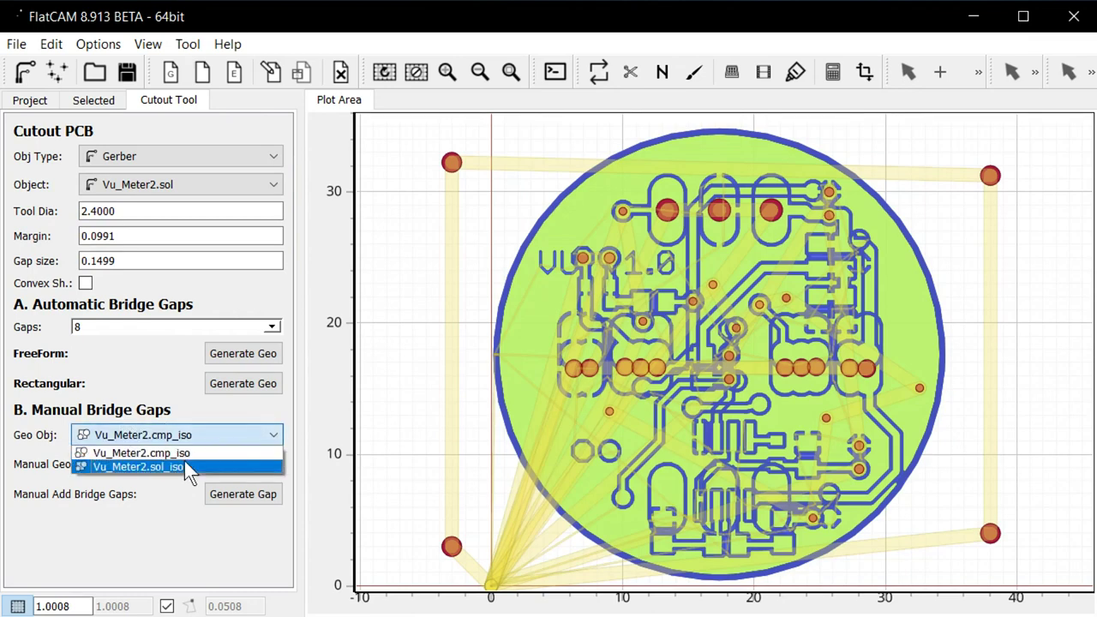
pyautogui.click(184, 461)
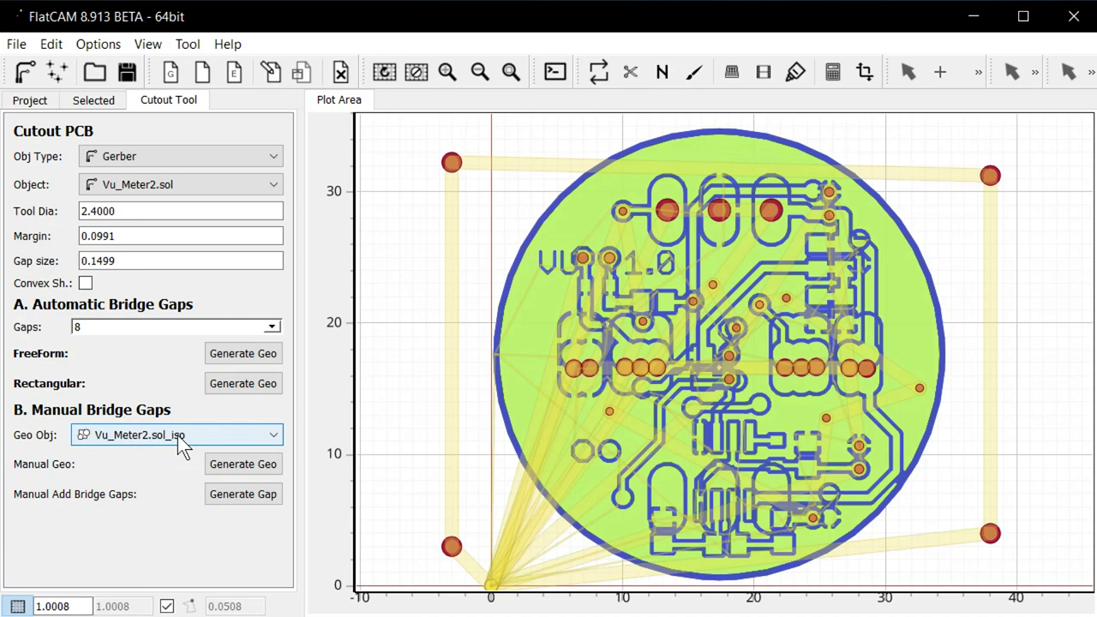
pyautogui.click(240, 464)
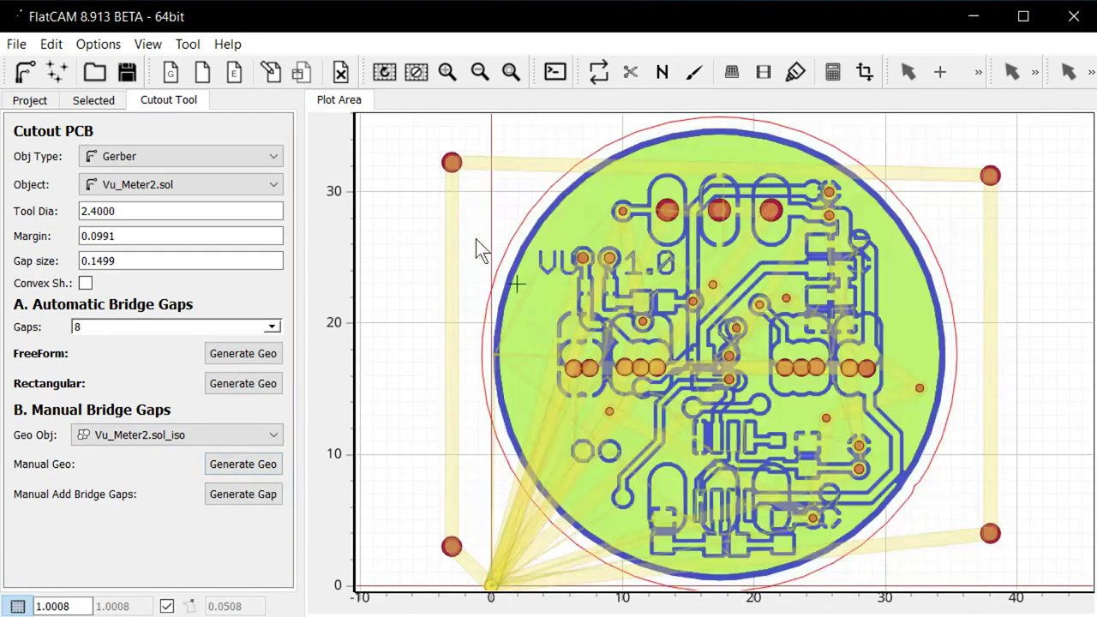
# - Select the Vu_Meter2.sol_cutout geometry and show its properties
pyautogui.click(31, 105)
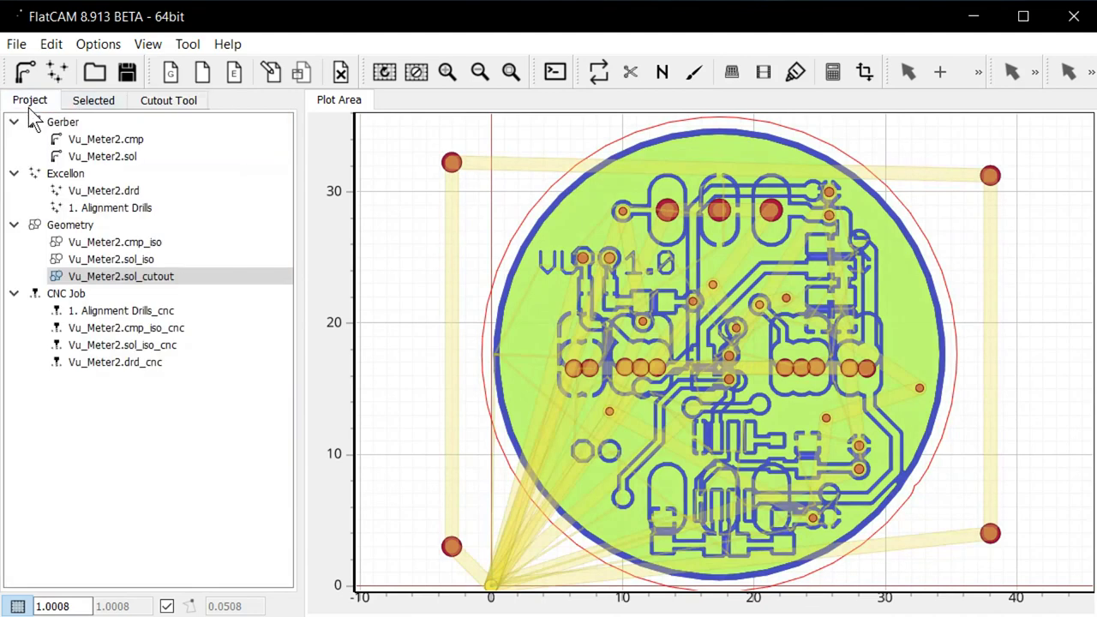
pyautogui.click(131, 275)
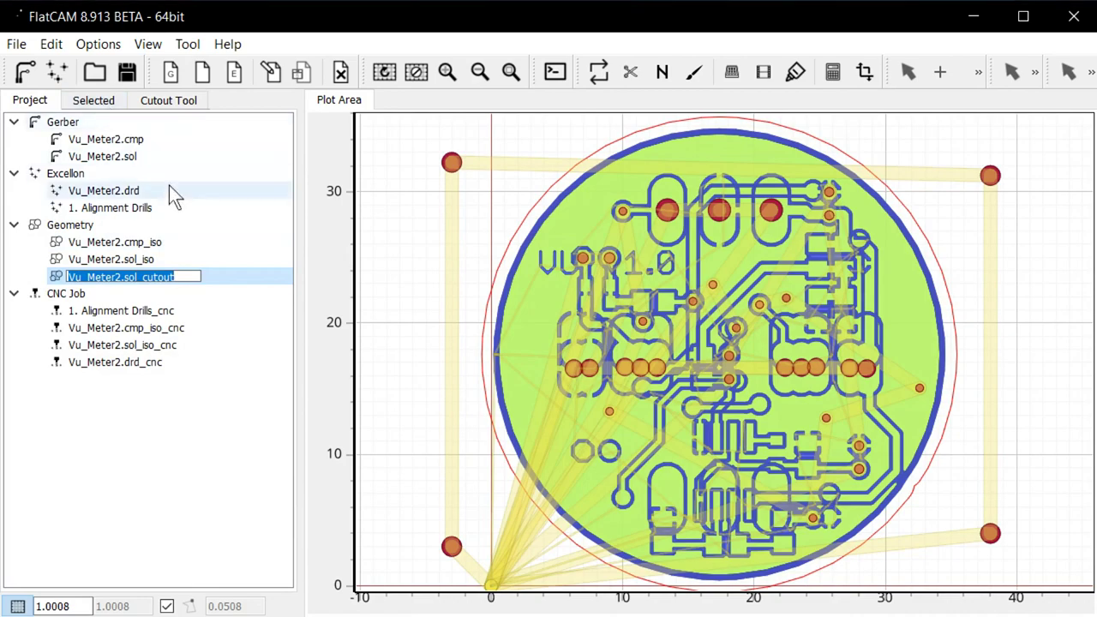
pyautogui.press('Return')
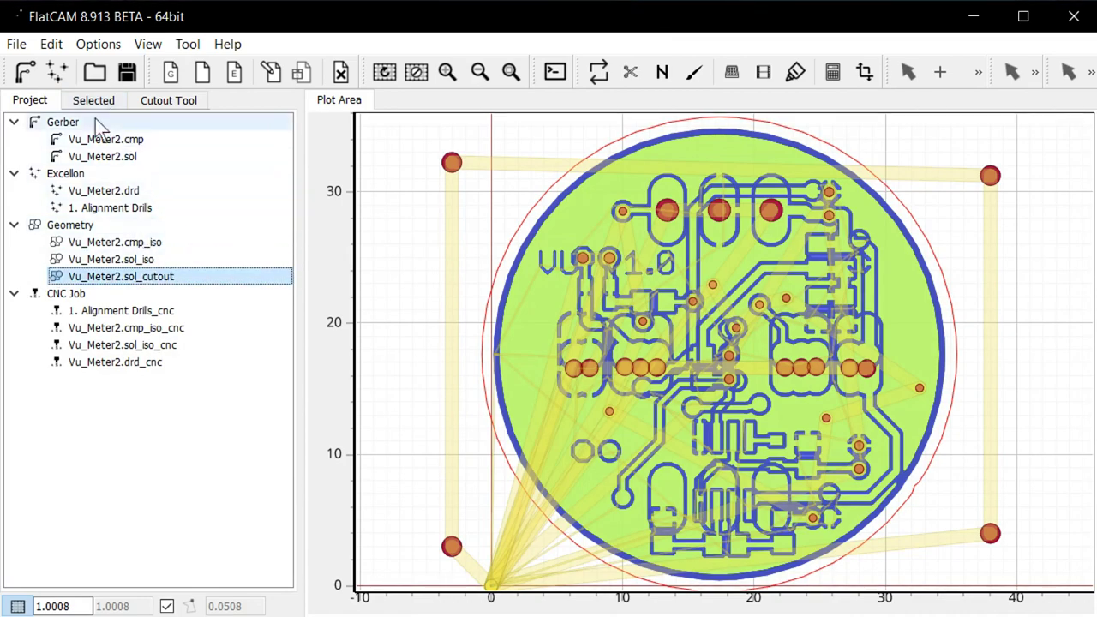
pyautogui.click(92, 102)
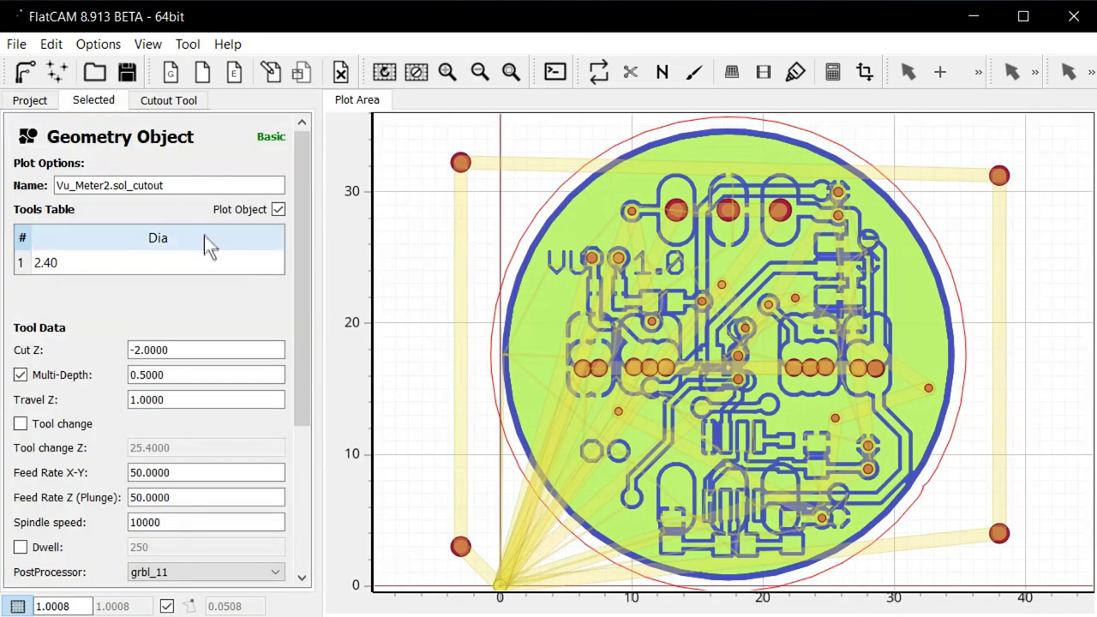
pyautogui.moveTo(298, 270); pyautogui.dragTo(296, 310)
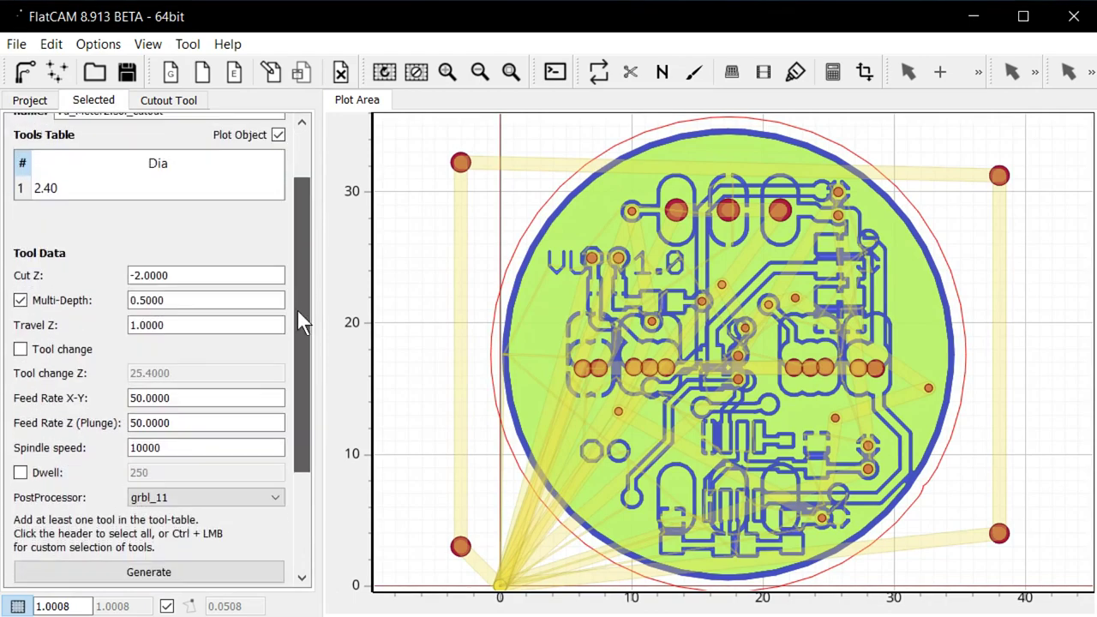
# - Generate the CNC job with the 2.40 tool, Cut Z -2.0000 and 0.5000 multi-depth
pyautogui.click(49, 190)
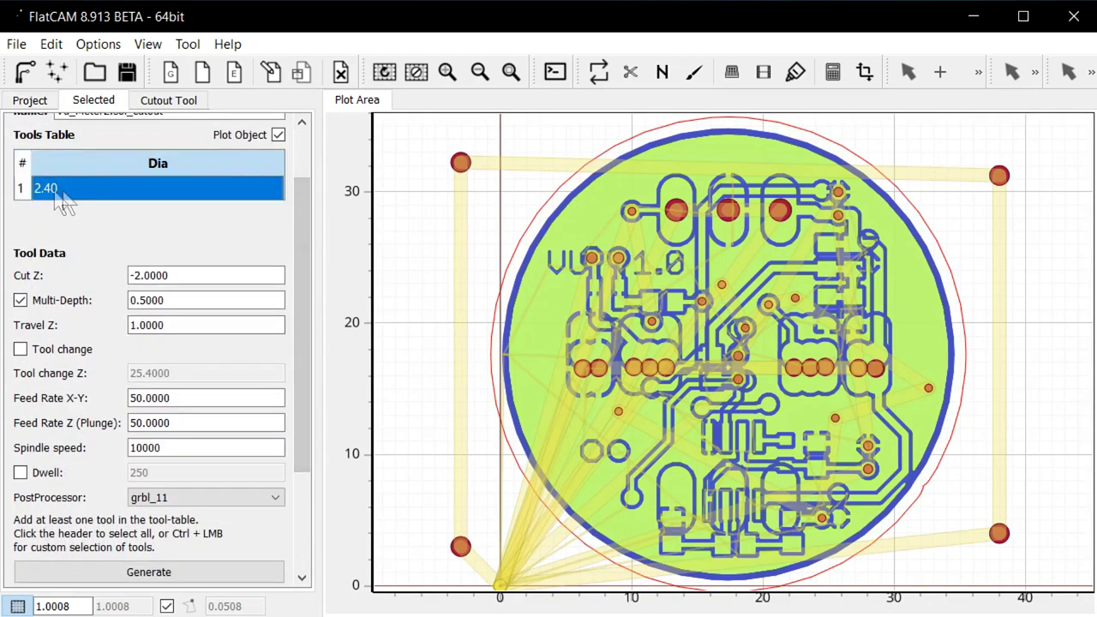
pyautogui.click(175, 275)
pyautogui.click(176, 275)
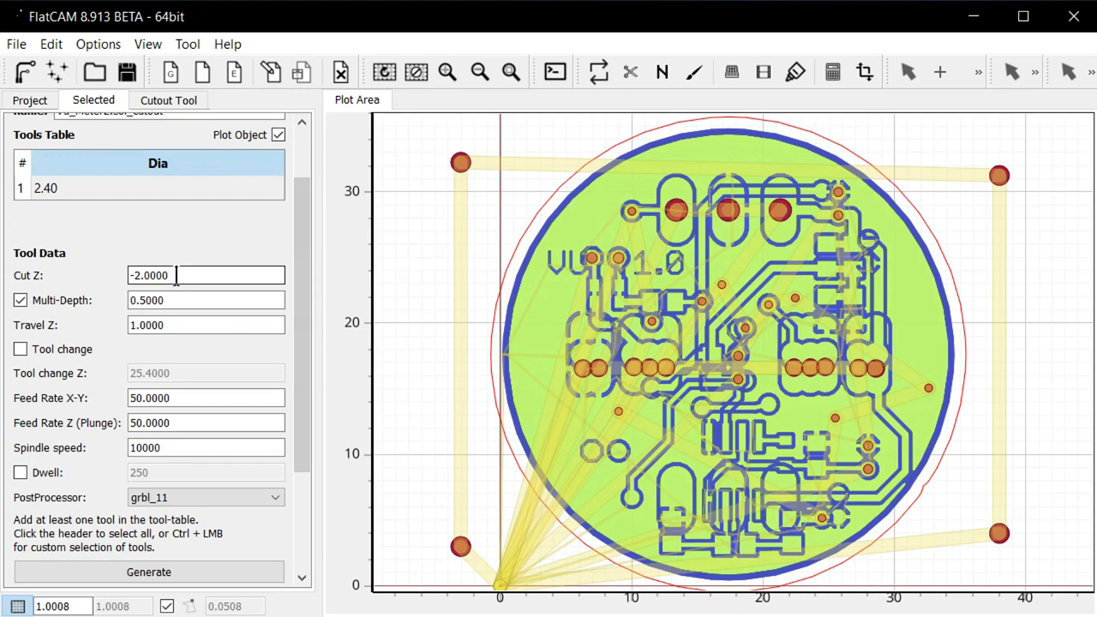
pyautogui.moveTo(89, 301)
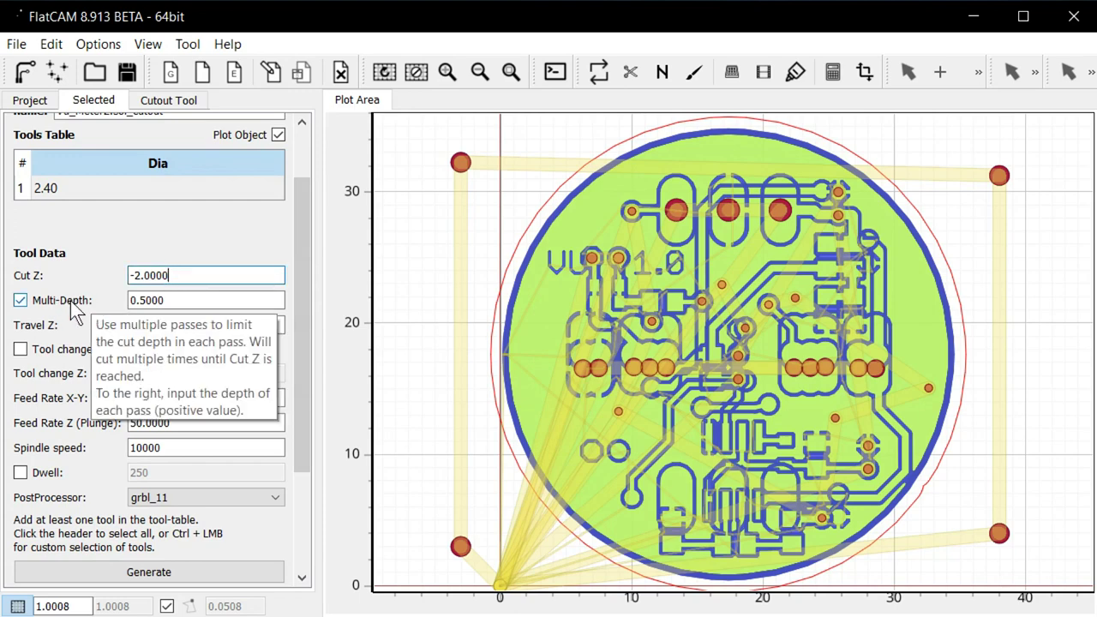
pyautogui.click(176, 300)
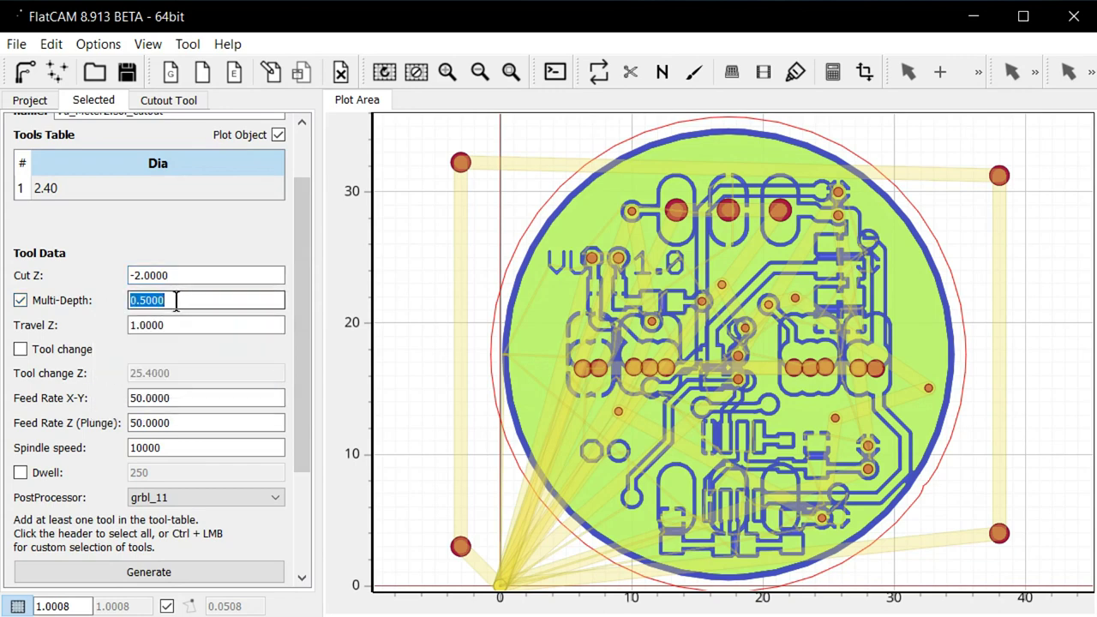
pyautogui.click(176, 300)
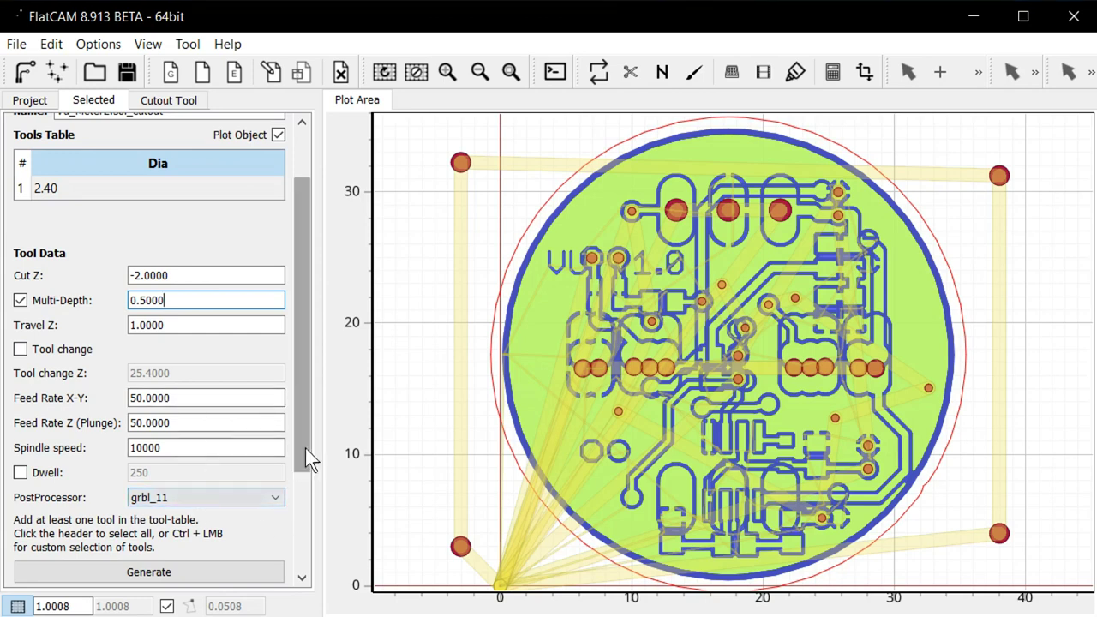
pyautogui.moveTo(305, 448); pyautogui.dragTo(297, 535)
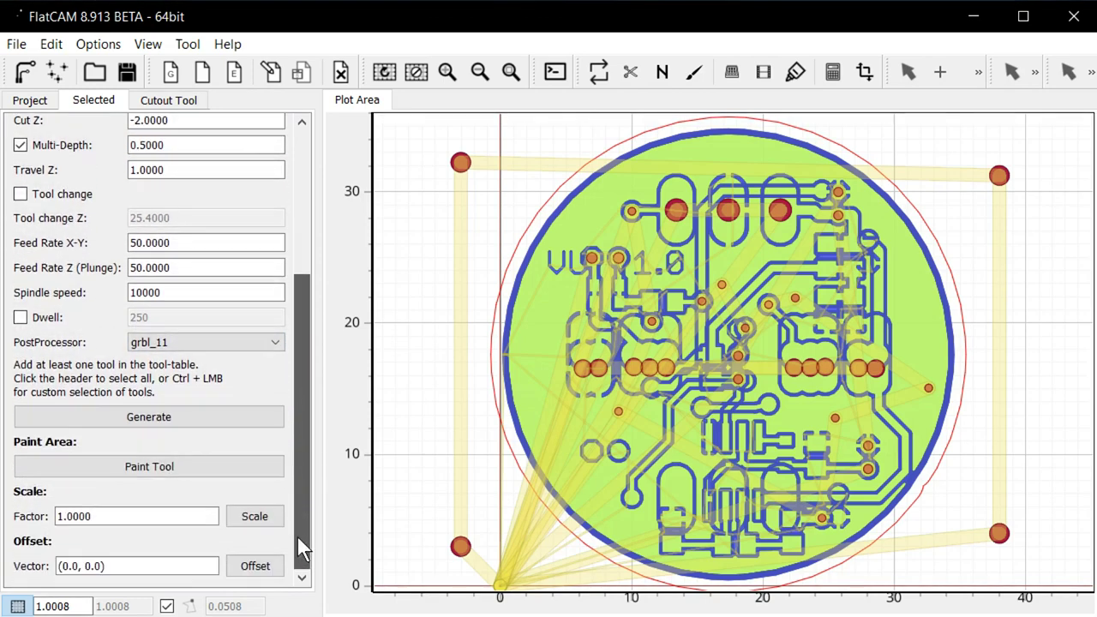
pyautogui.click(163, 418)
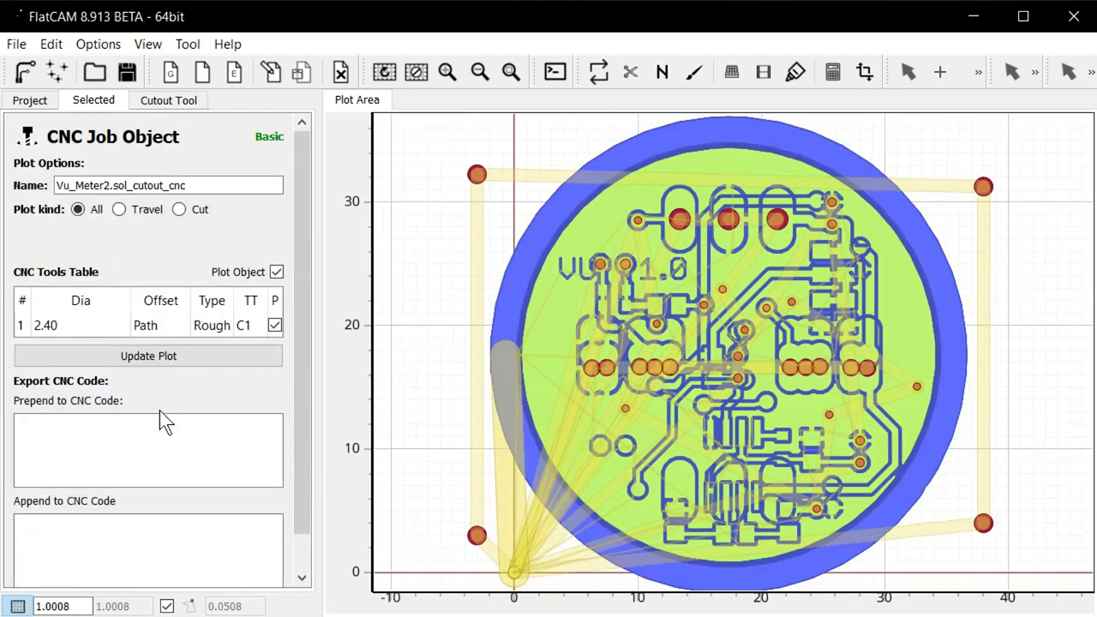
# - Export the cutout G-code as '5. Vu_Meter2.sol_cutout_cnc.nc' in the VU_Meter folder
pyautogui.click(501, 372)
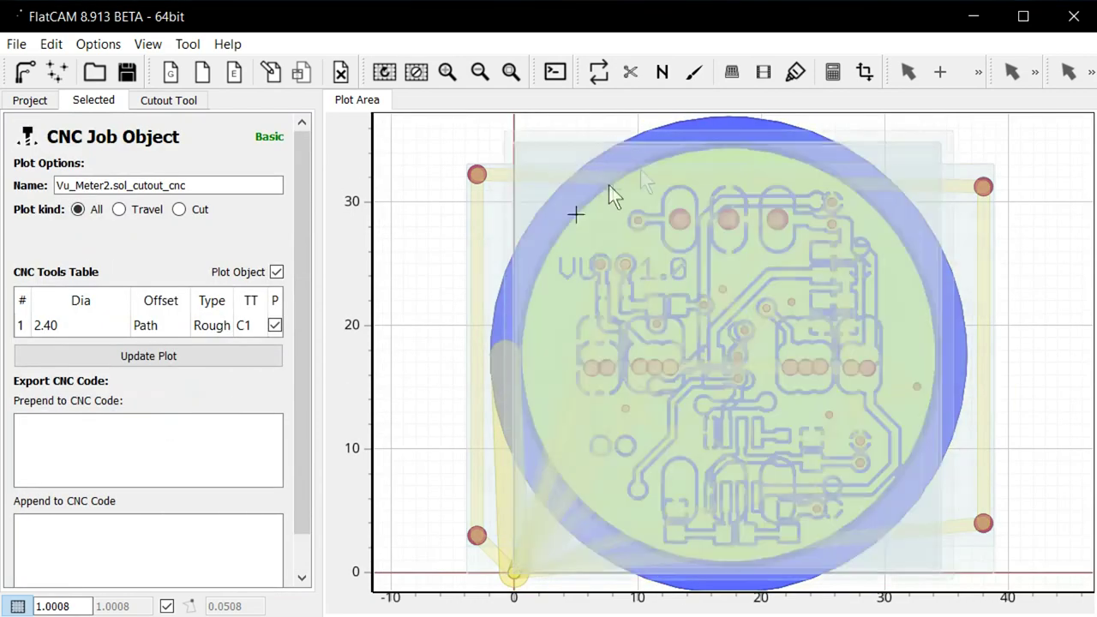
pyautogui.click(887, 186)
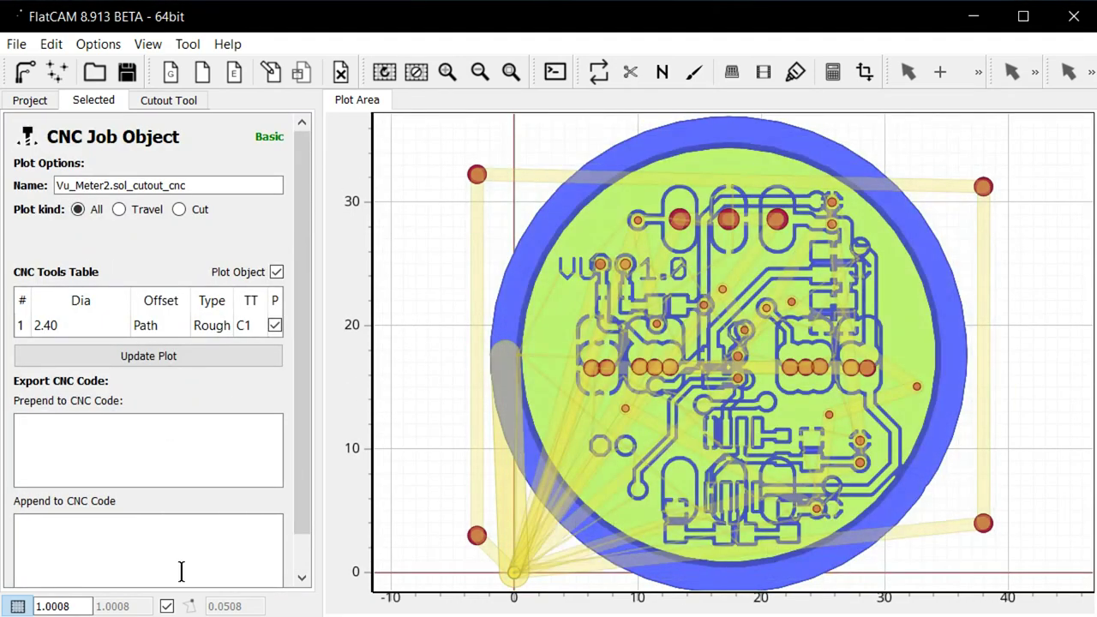
pyautogui.scroll(-1, 305, 418)
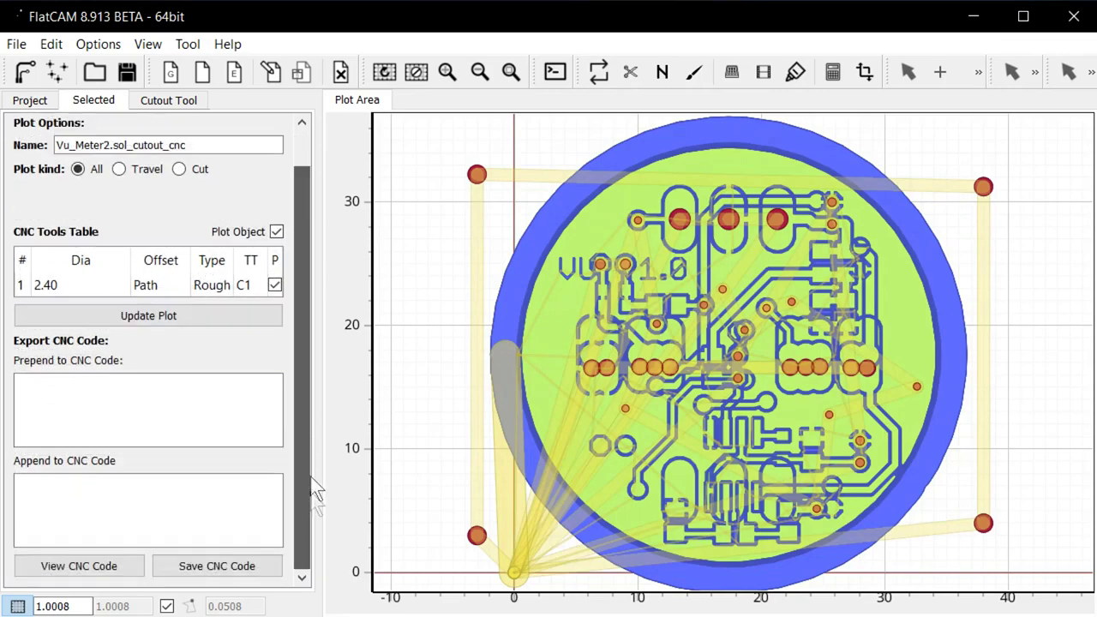
pyautogui.click(233, 571)
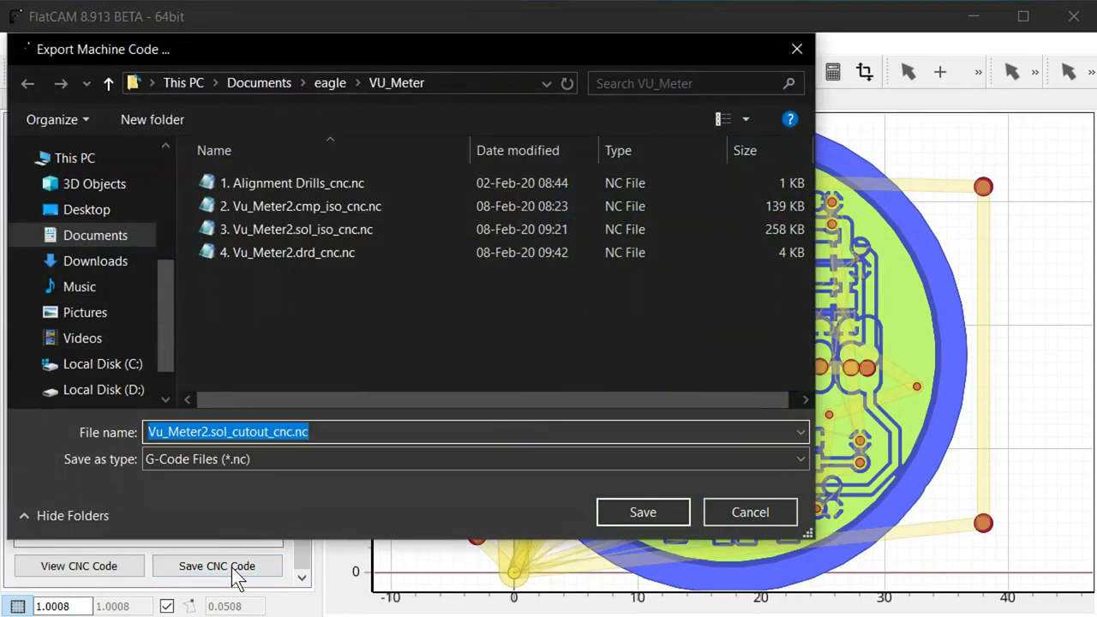
pyautogui.click(147, 432)
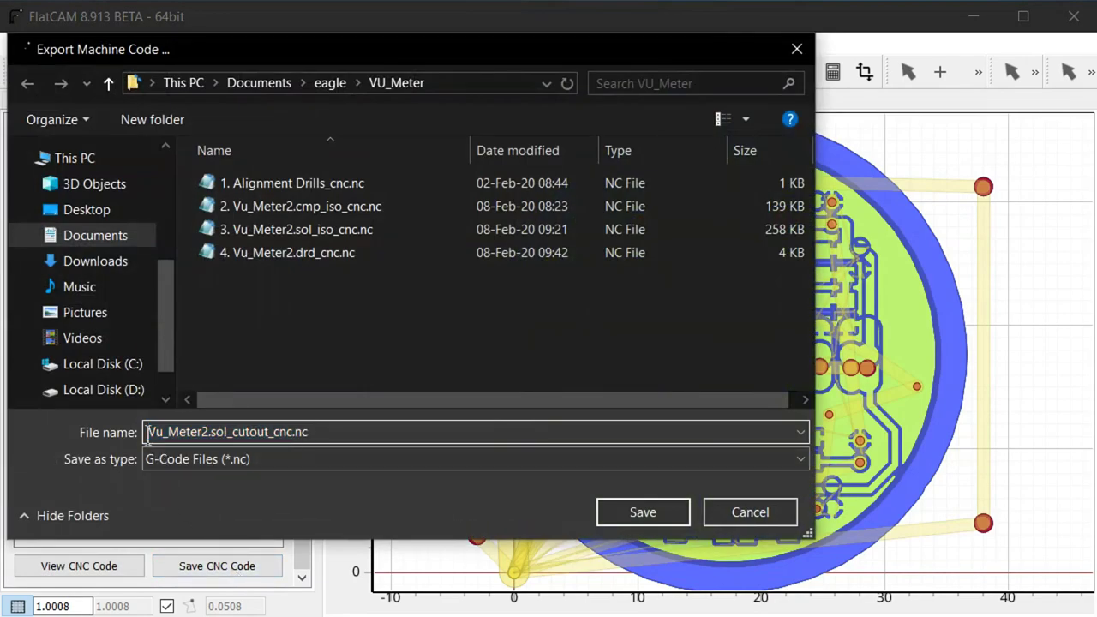
pyautogui.write('5.')
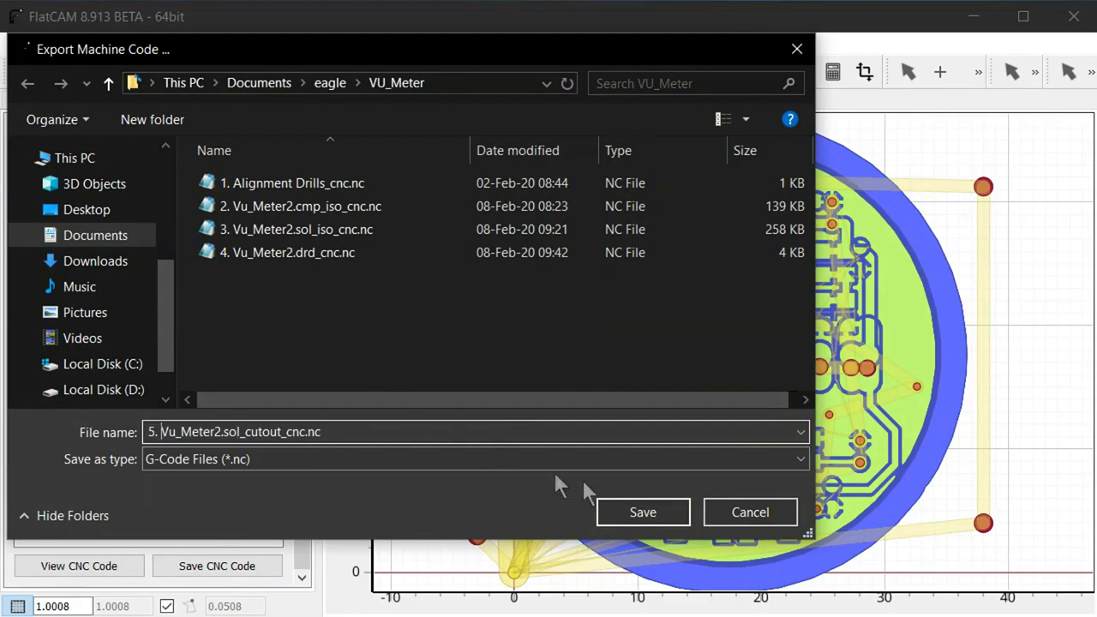
pyautogui.click(626, 509)
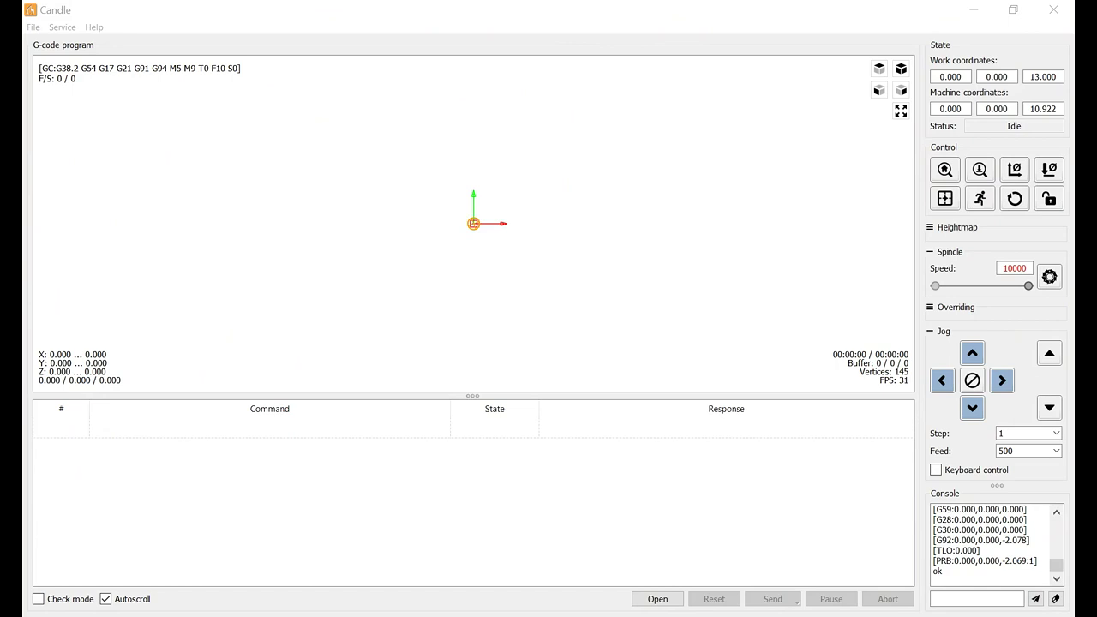
# - View and dismiss Candle's About information
pyautogui.click(94, 27)
pyautogui.click(114, 48)
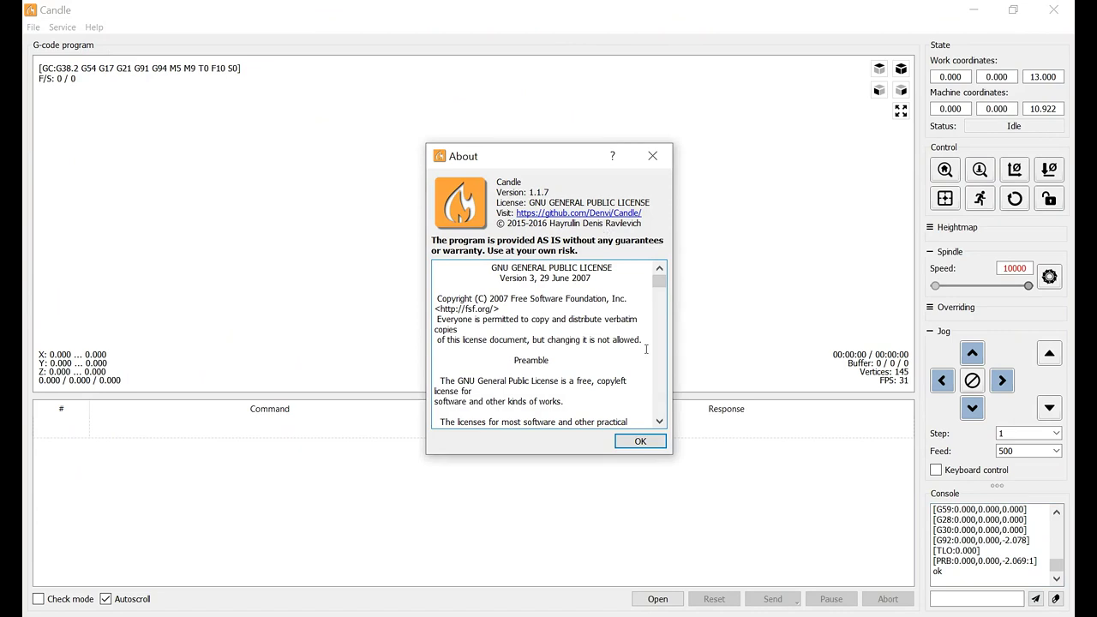
pyautogui.click(639, 442)
# - Open '1. Alignment Drills_cnc.nc' from the CNC folder
pyautogui.click(33, 26)
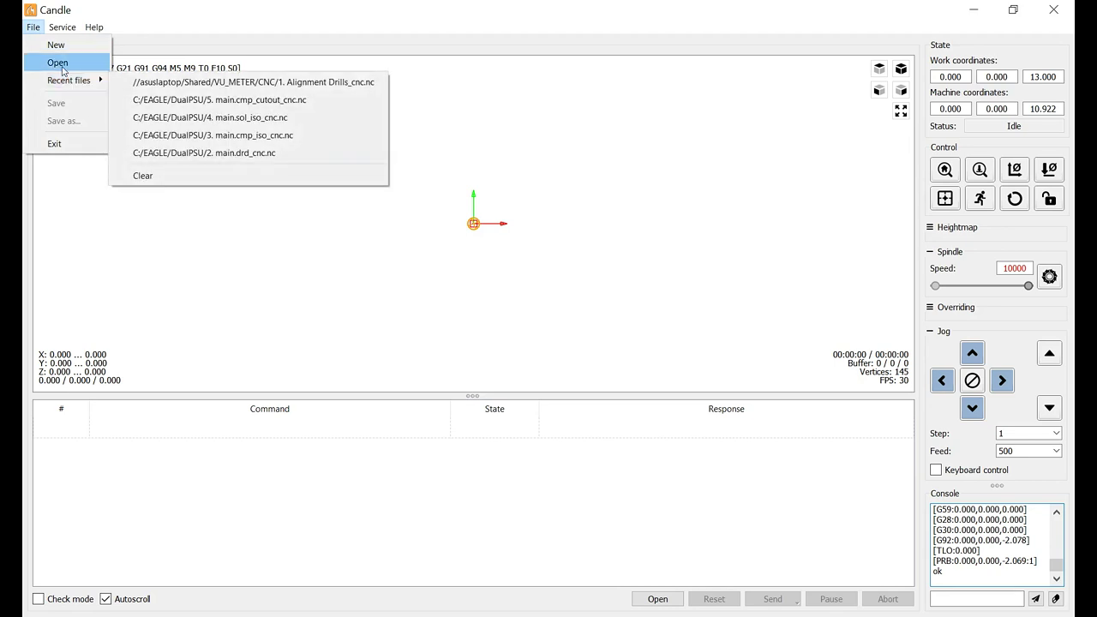
pyautogui.click(58, 62)
pyautogui.click(239, 143)
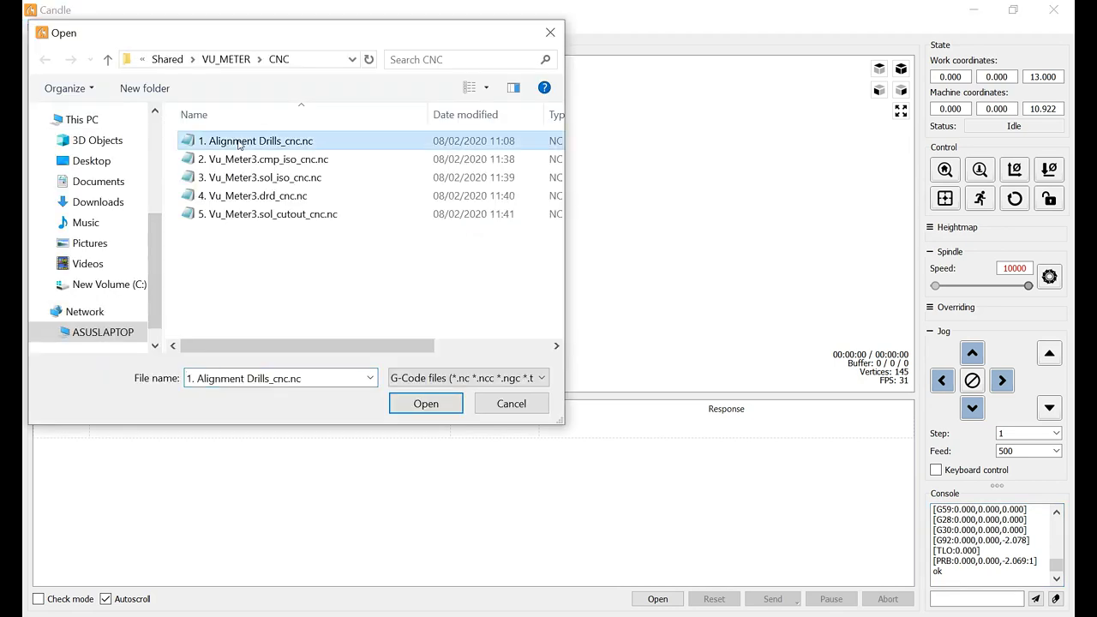
pyautogui.click(426, 402)
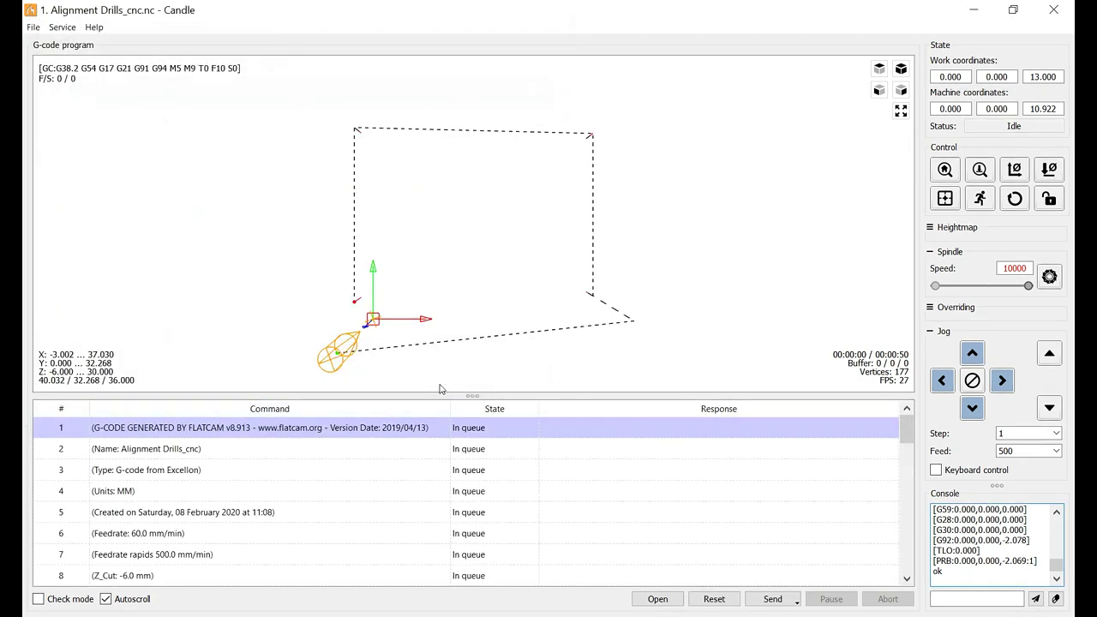
# - Tilt the 3D toolpath view to look more from above
pyautogui.moveTo(573, 269); pyautogui.dragTo(576, 310)
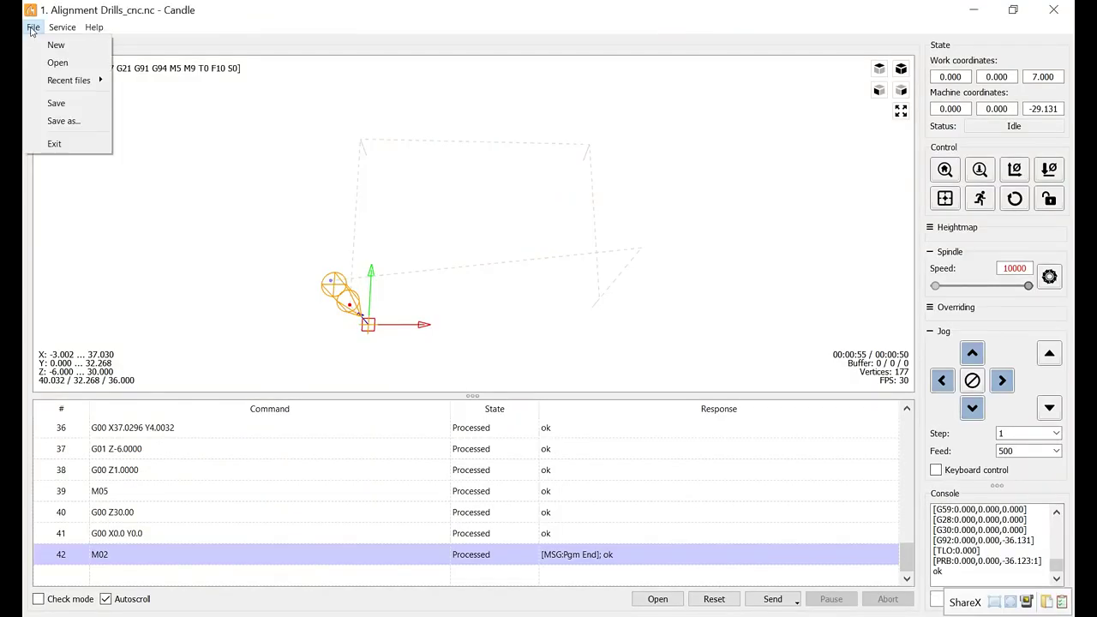
# - Load '2. Vu_Meter3.cmp_iso_cnc.nc' and expand the heightmap options
pyautogui.click(68, 62)
pyautogui.click(297, 159)
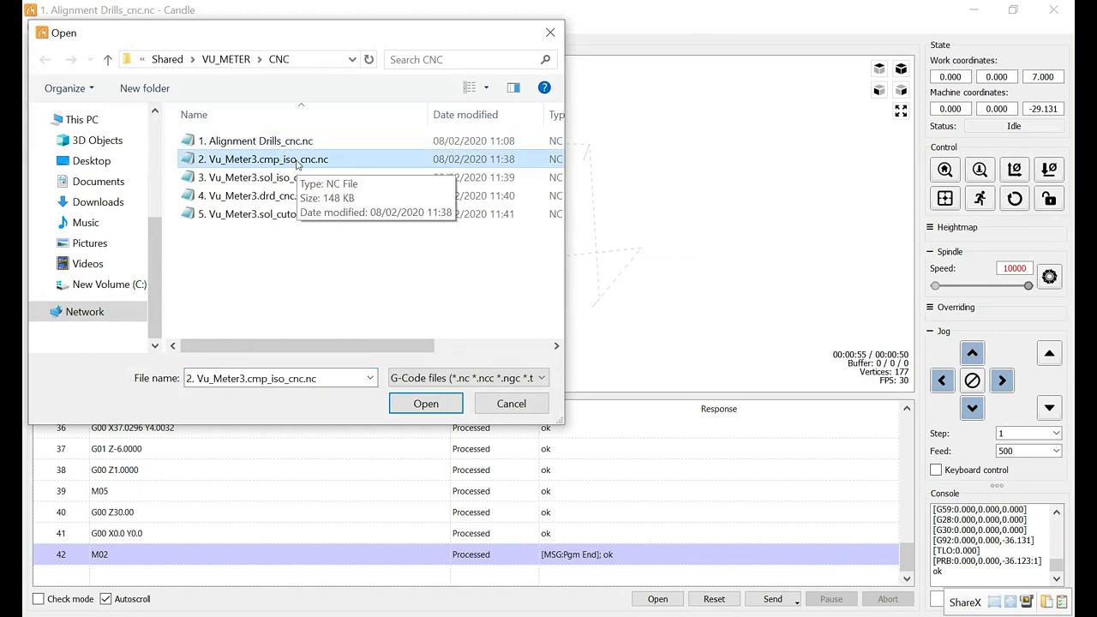
pyautogui.click(426, 403)
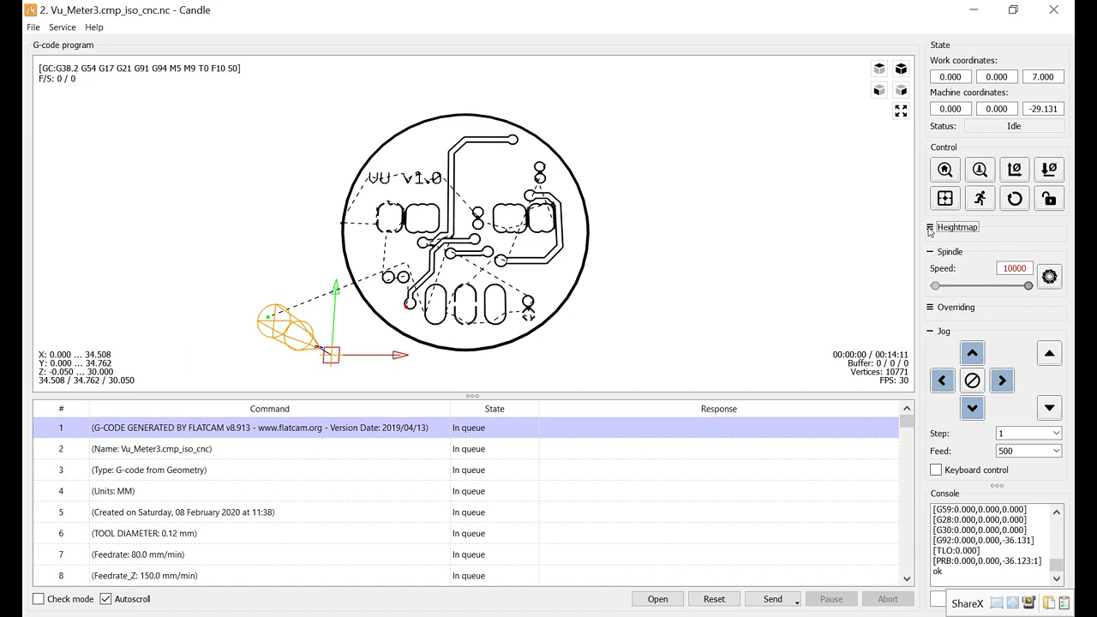
pyautogui.click(929, 228)
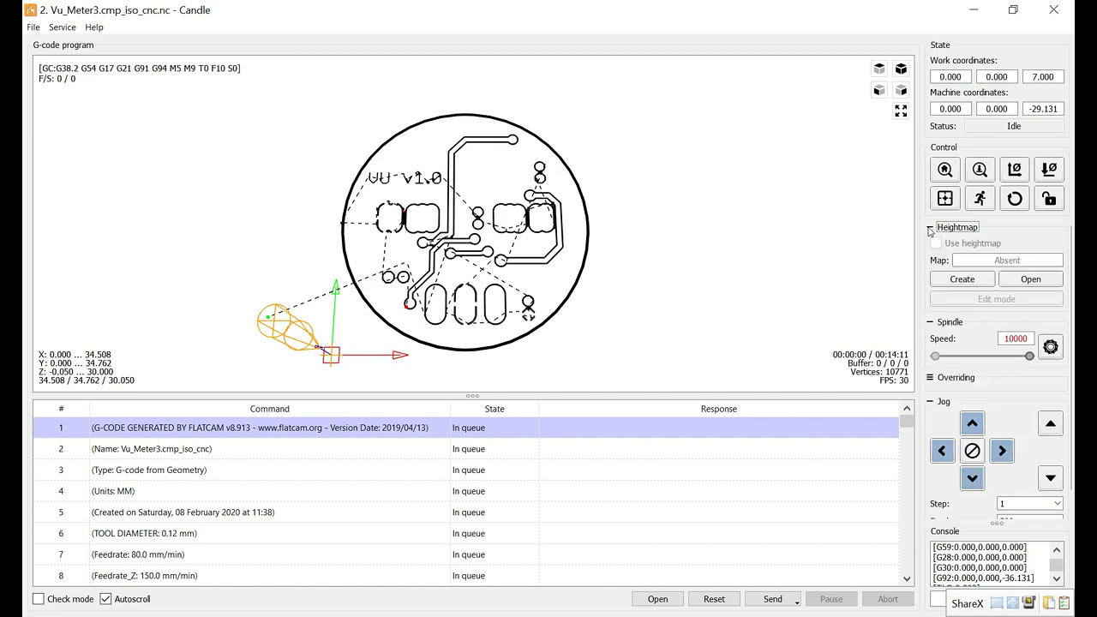
# - Create a heightmap with its border auto-fitted to the board and a 3 × 3 probe grid
pyautogui.click(954, 282)
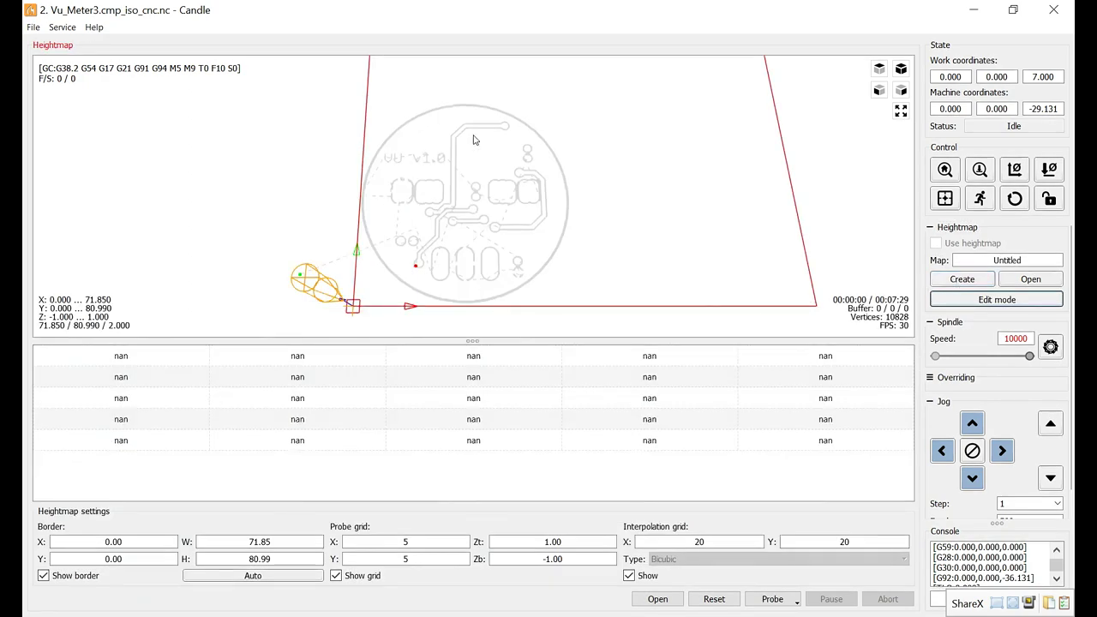
pyautogui.click(279, 577)
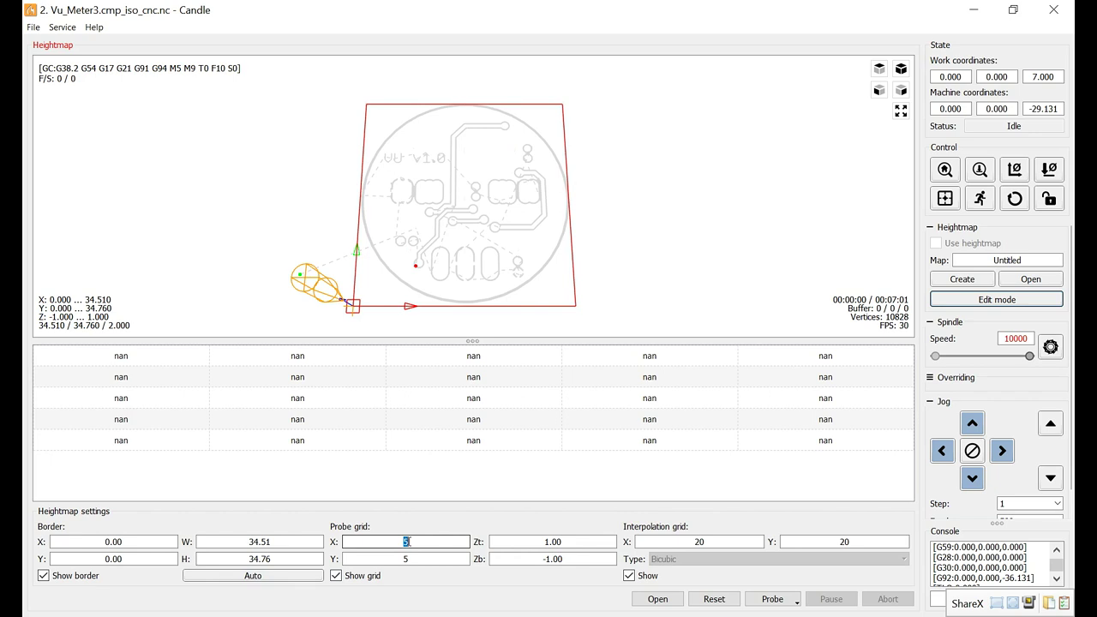
pyautogui.write('3')
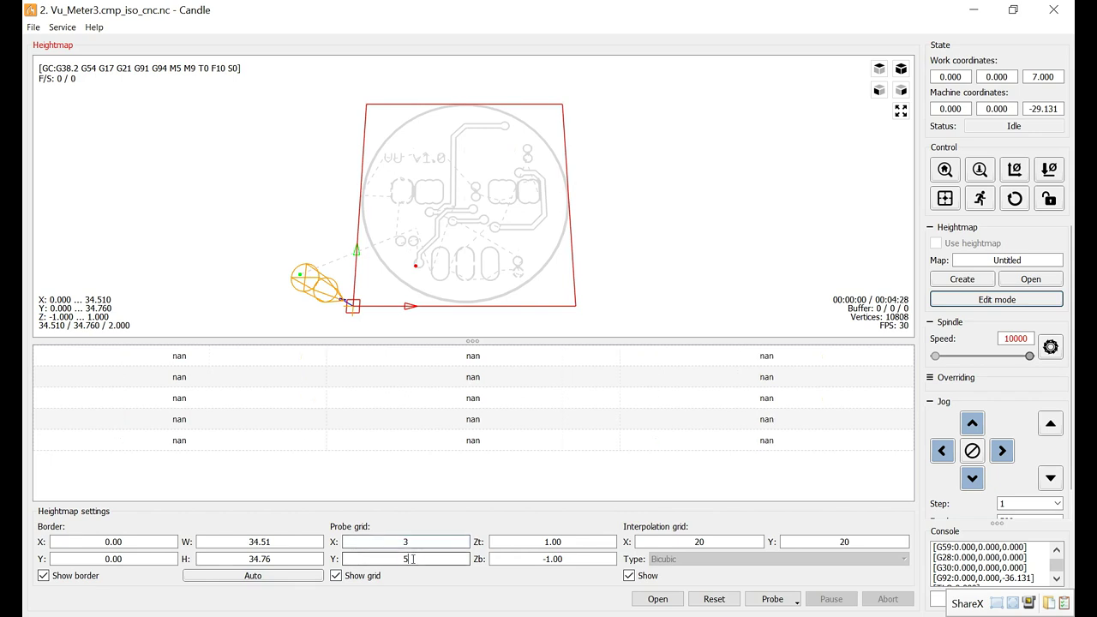
pyautogui.press('BackSpace')
pyautogui.write('3')
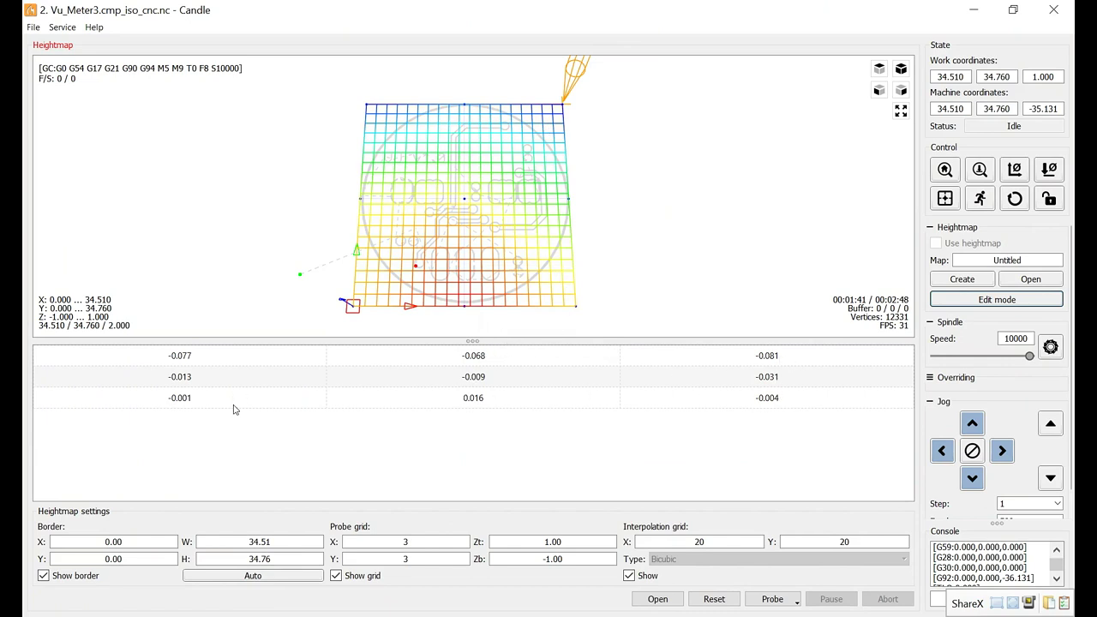
# - Leave heightmap edit mode and enable Use heightmap for the top isolation job
pyautogui.click(975, 300)
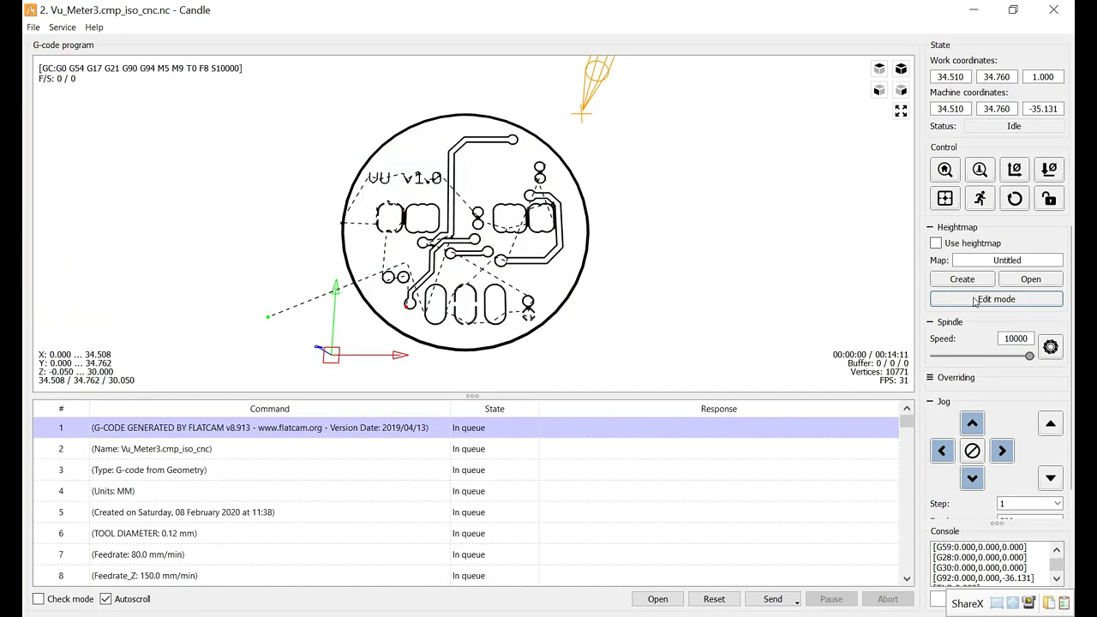
pyautogui.click(937, 243)
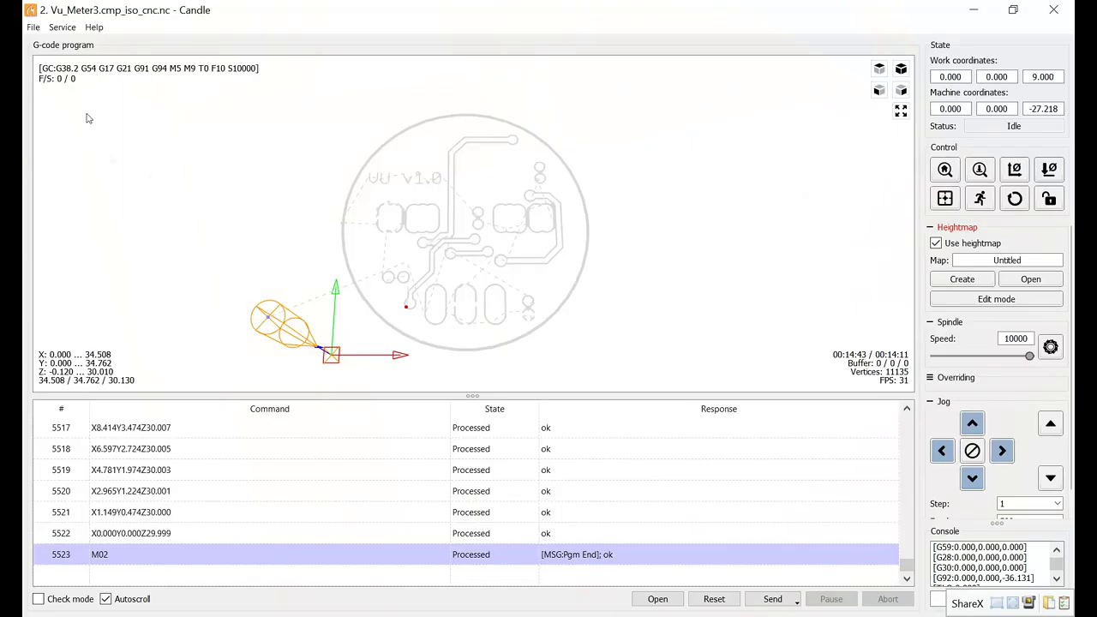
# - Open '3. Vu_Meter3.sol_iso_cnc.nc', declining to save the changed heightmap
pyautogui.click(33, 27)
pyautogui.click(70, 63)
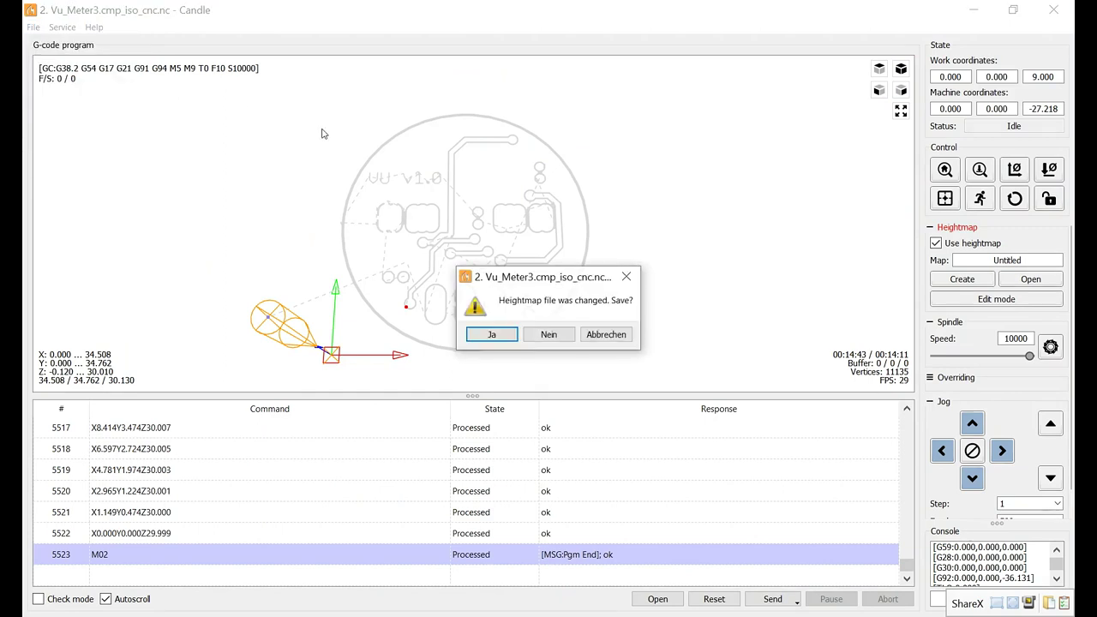
pyautogui.click(548, 334)
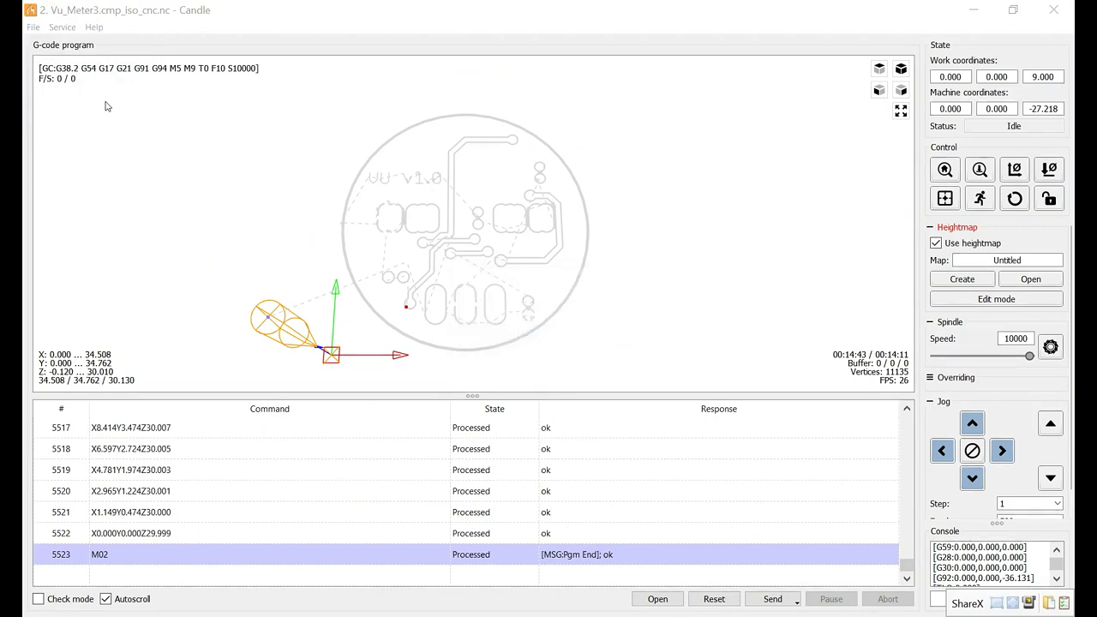
pyautogui.click(259, 177)
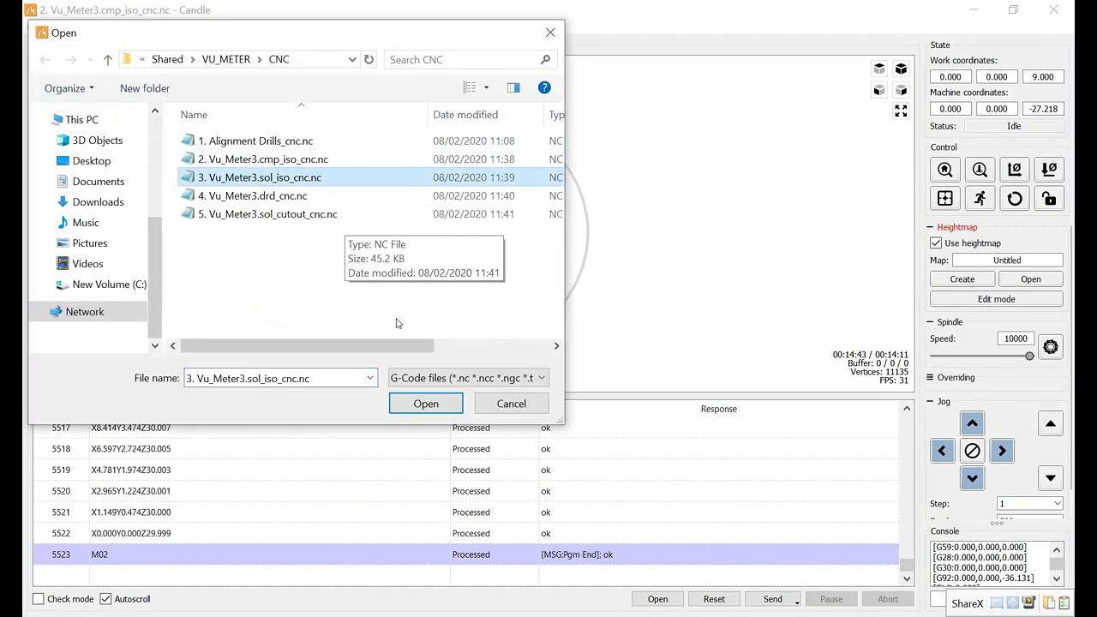
pyautogui.click(425, 403)
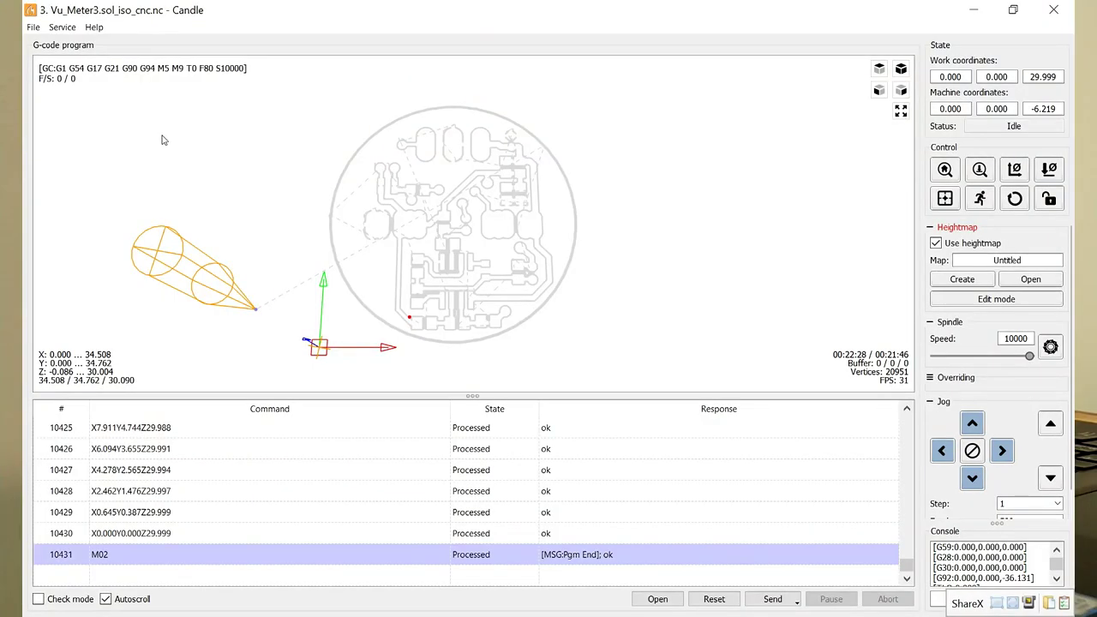
# - Open '4. Vu_Meter3.drd_cnc.nc', declining to save the changed heightmap
pyautogui.click(32, 27)
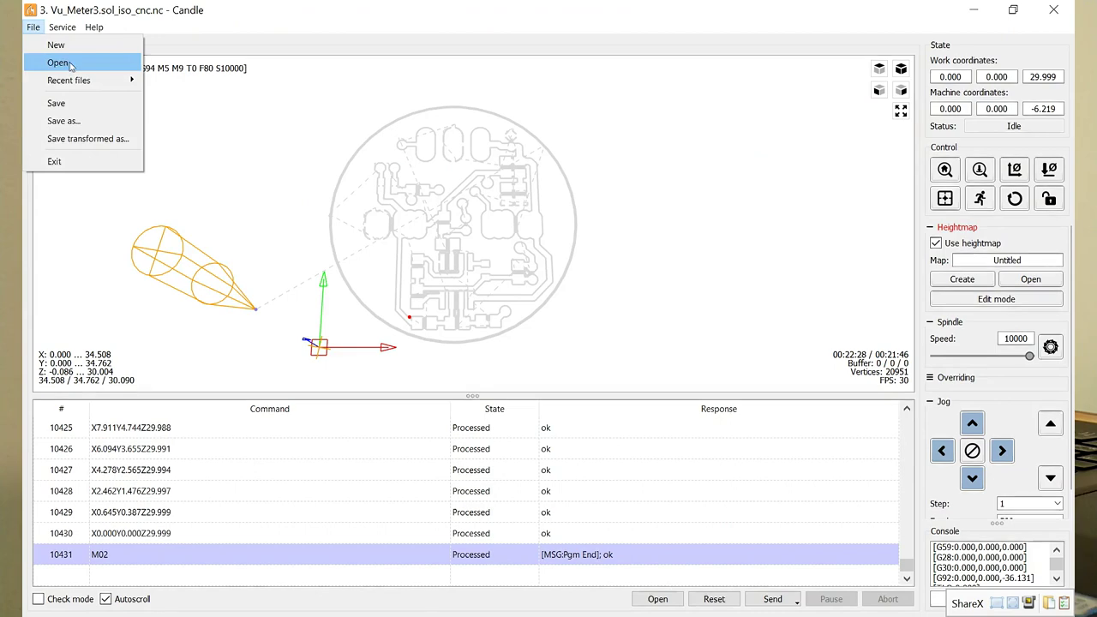
pyautogui.click(52, 59)
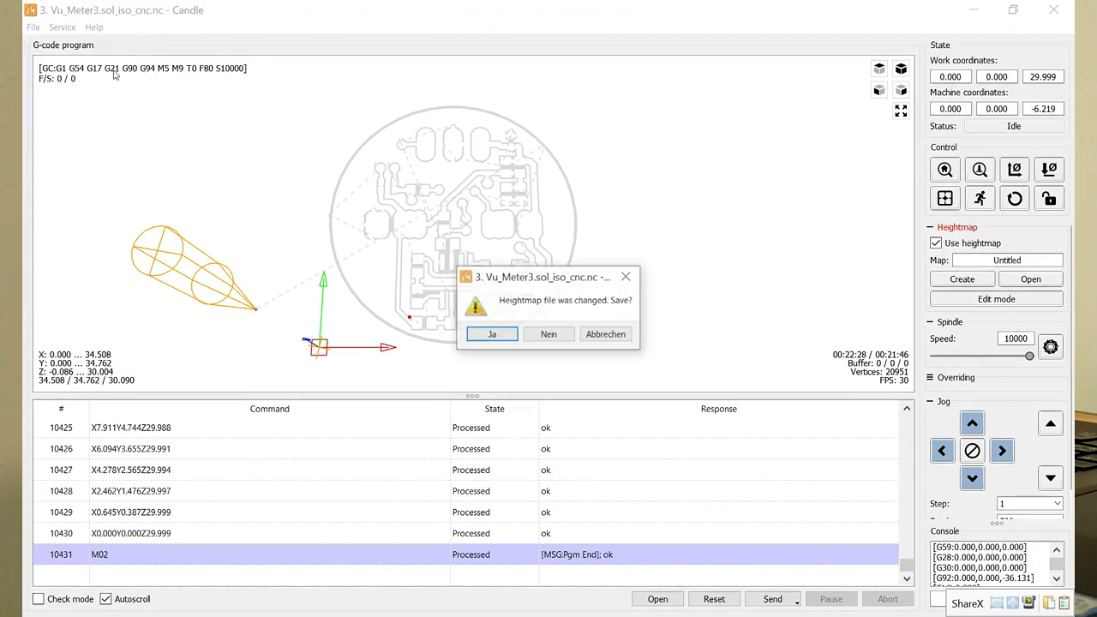
pyautogui.click(549, 334)
pyautogui.click(257, 195)
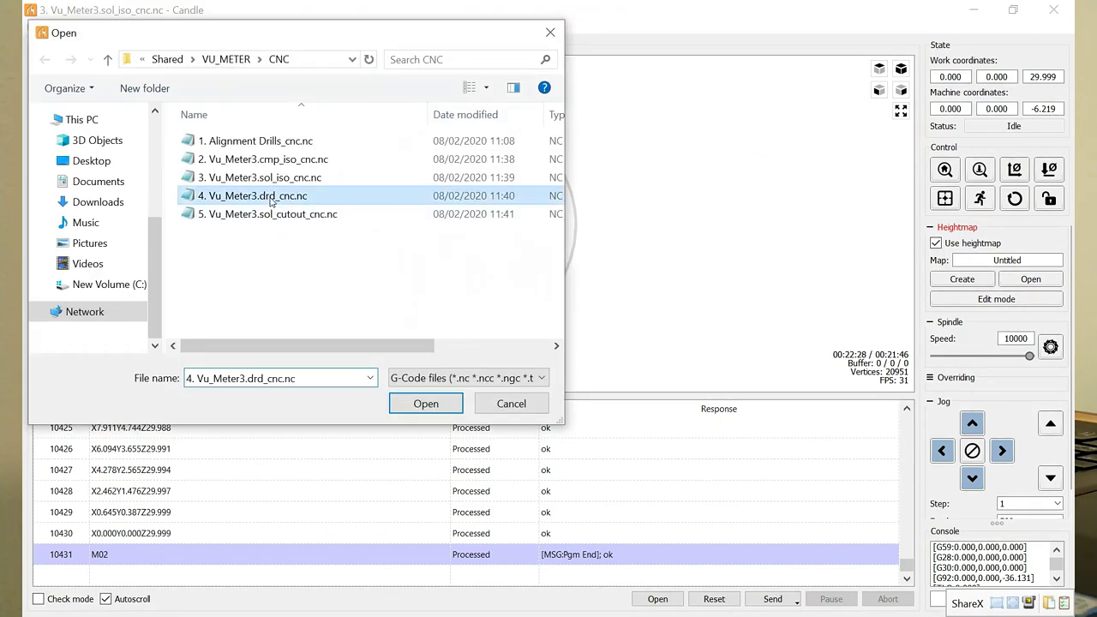
pyautogui.click(424, 403)
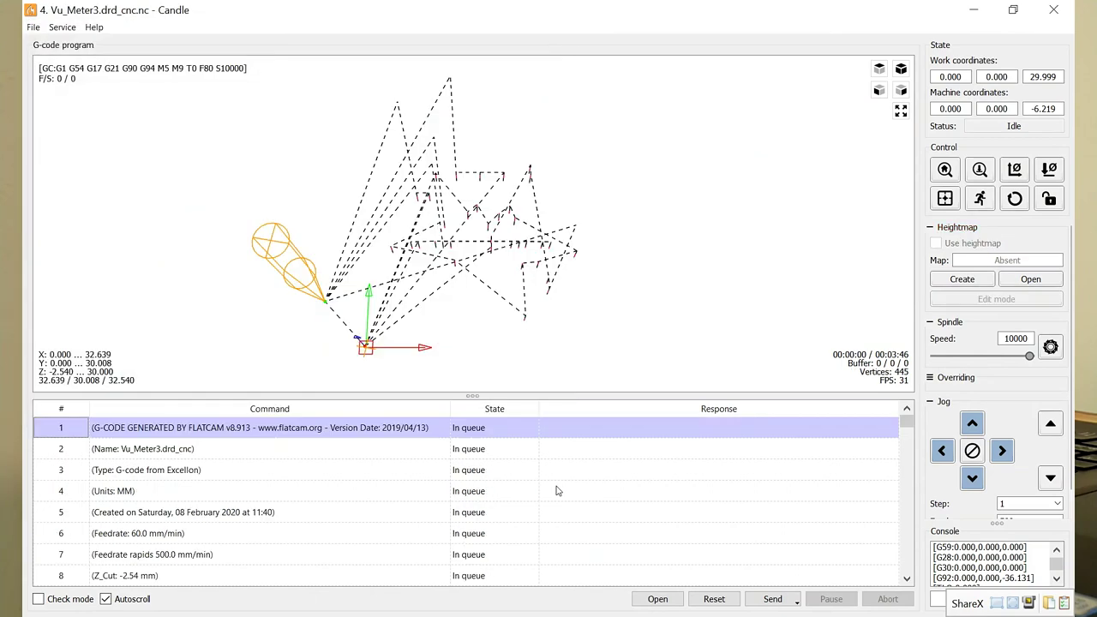
pyautogui.scroll(-4, 555, 490)
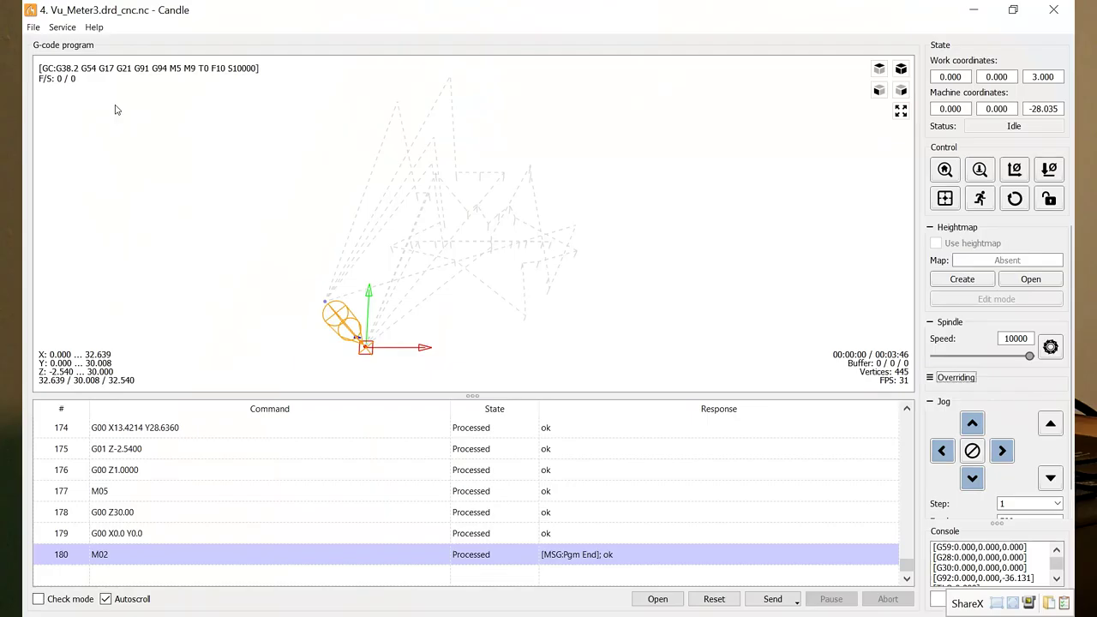
# - Open 5. Vu_Meter3.sol_cutout_cnc.nc from the CNC folder in Candle, replacing the drill program
pyautogui.click(33, 26)
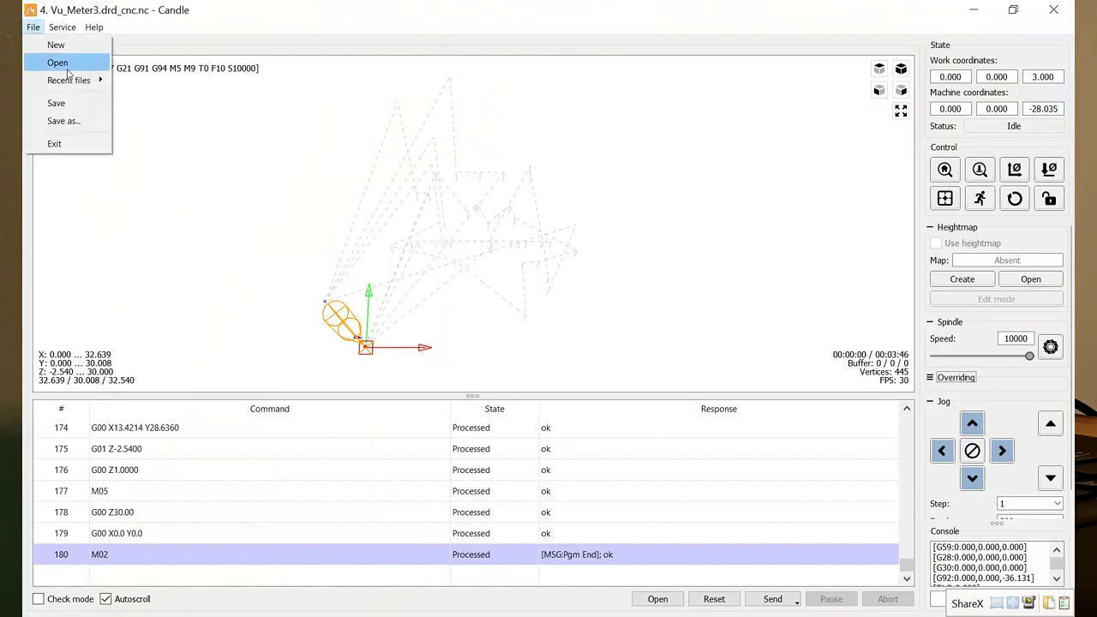
pyautogui.click(60, 63)
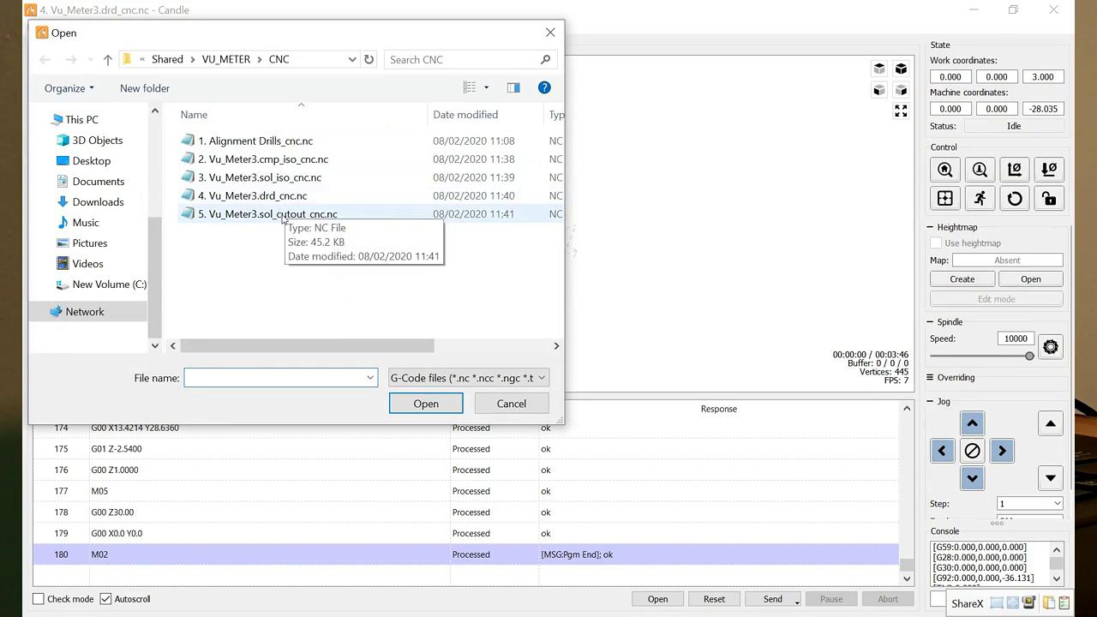
pyautogui.click(280, 213)
pyautogui.click(426, 404)
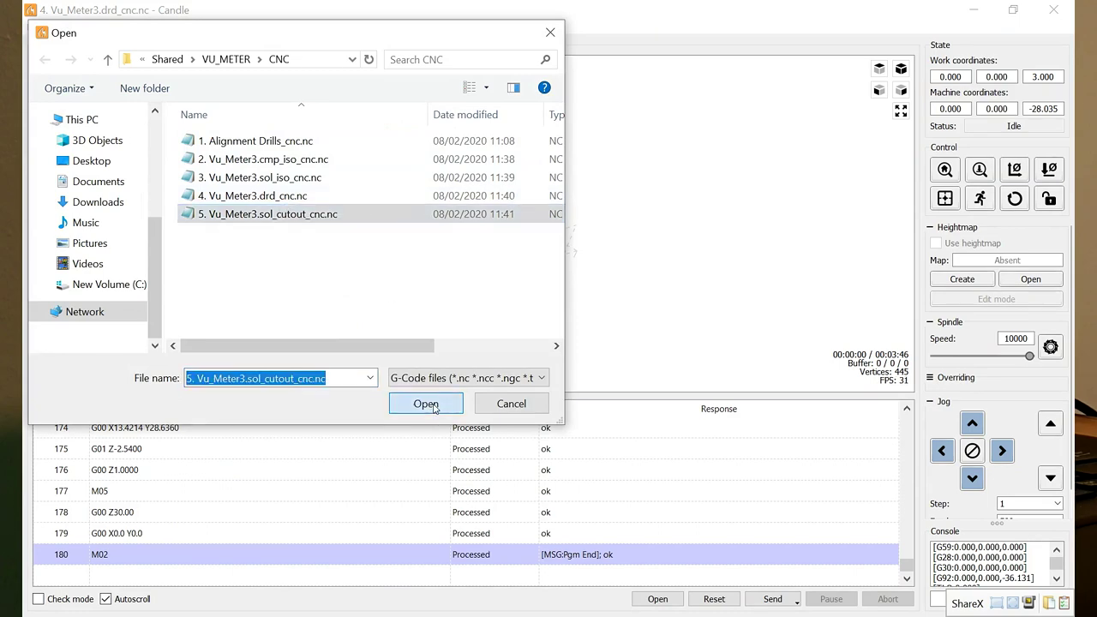